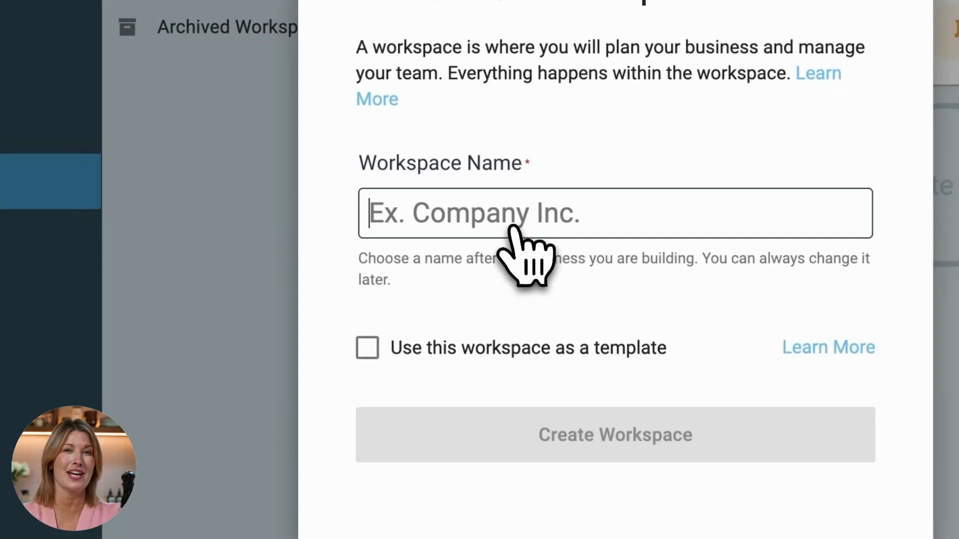
- Name the new workspace SecureSpace and create it
text(SecureSpace)
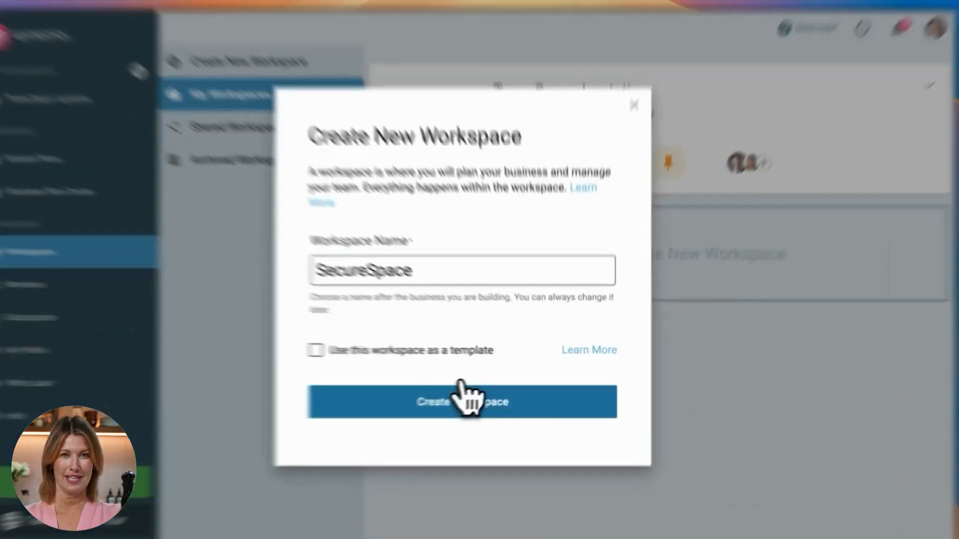
click(482, 397)
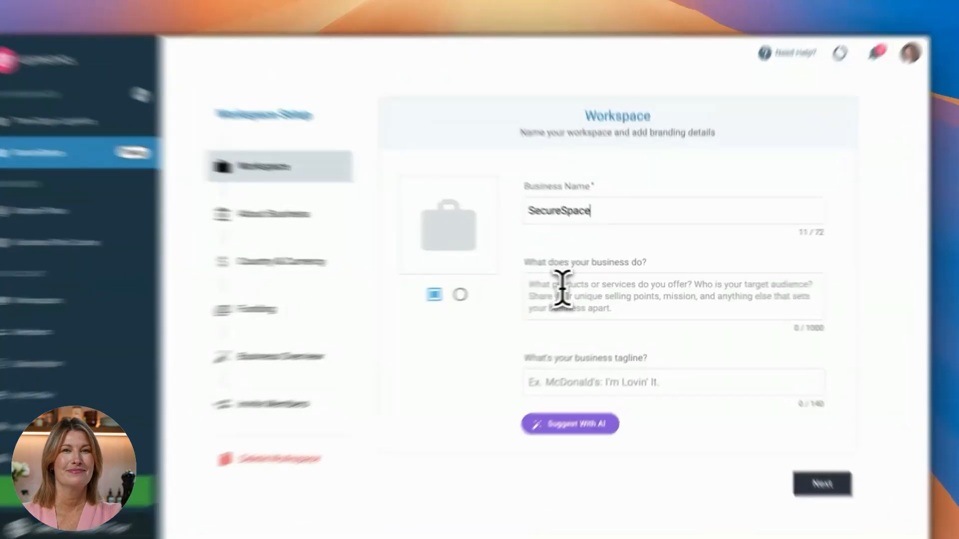
- Paste the prepared description of the Austin, Texas storage facility as what the business does, and remove the trailing blank lines
click(575, 288)
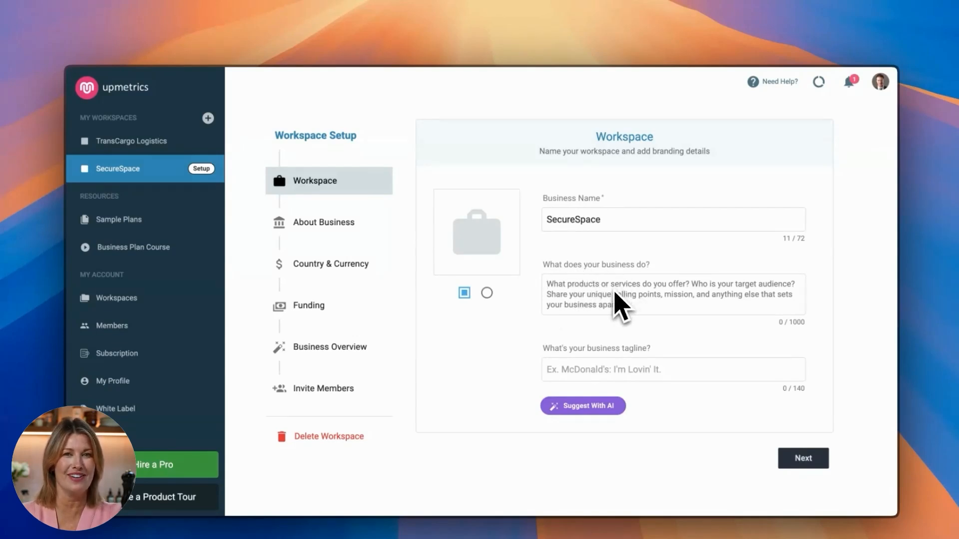
text(I, John Doe, alongside my partner Jane Doe, am planning to launch a storage facility named SecureSpace Storage located on the outskirts of Austin, Texas. SecureSpace Storage will offer a variety of storage solutions including self-storage units, climate-controlled spaces, and vehicle storage. We aim to cater to both personal and business storage needs, focusing on security, accessibility, and competitive pricing.)
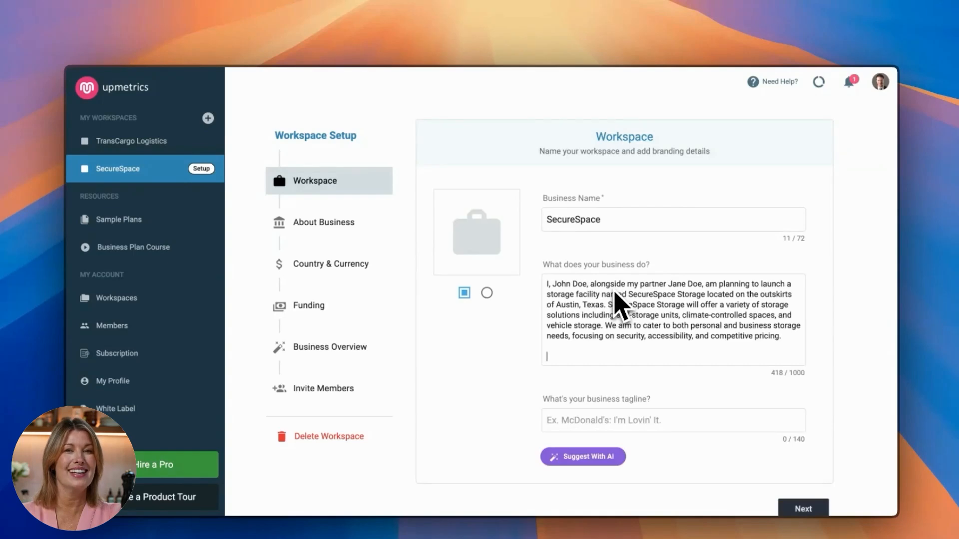
key(BackSpace)
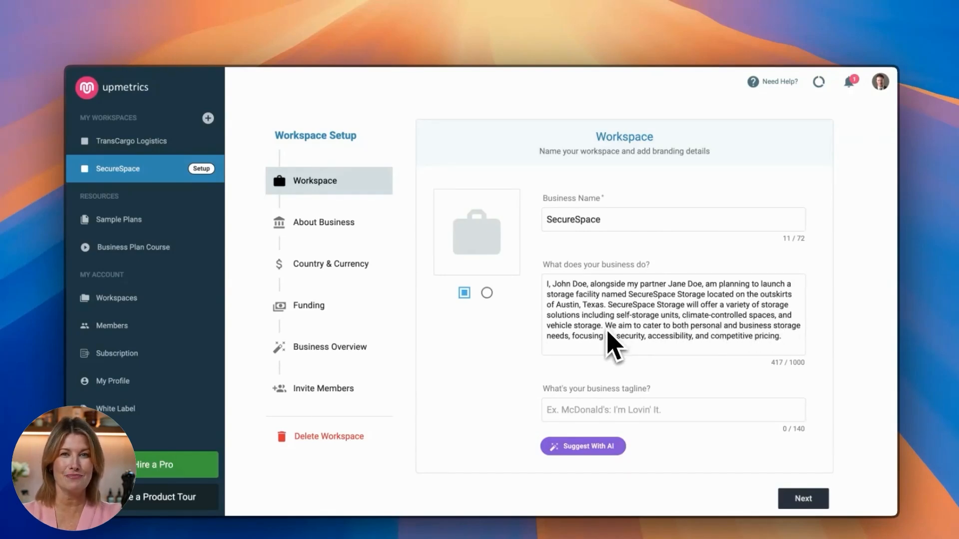
key(BackSpace)
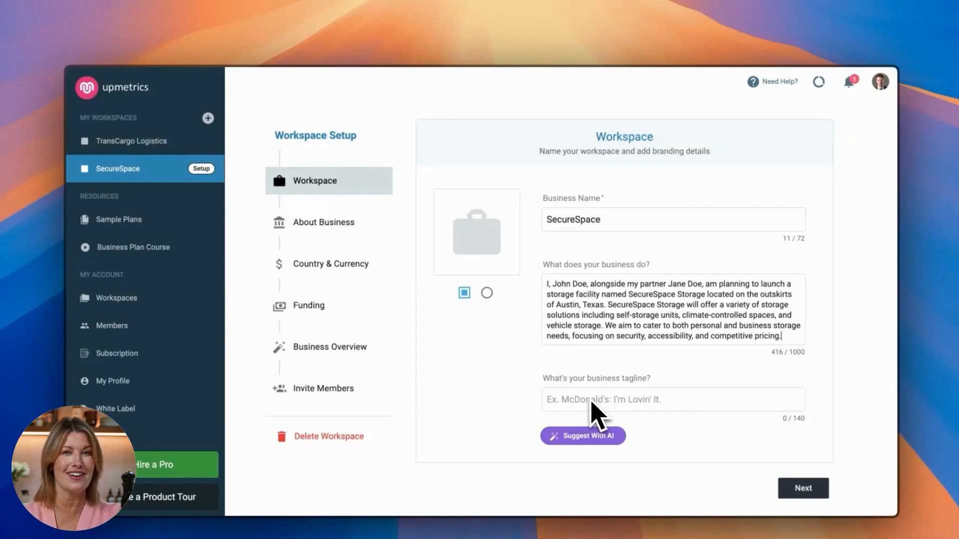
- Generate AI tagline suggestions, choose "Store smart, live freely with SecureSpace." and save the workspace details
click(585, 438)
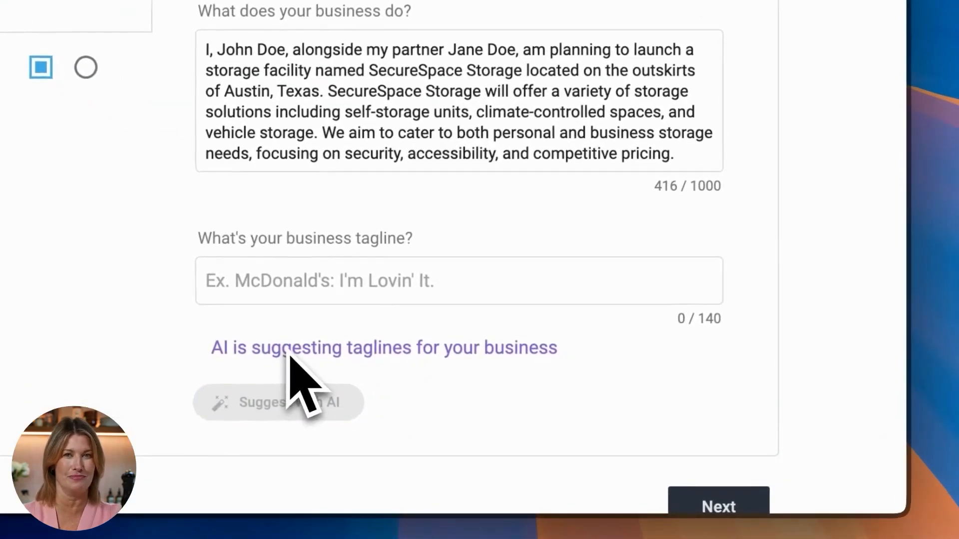
click(299, 407)
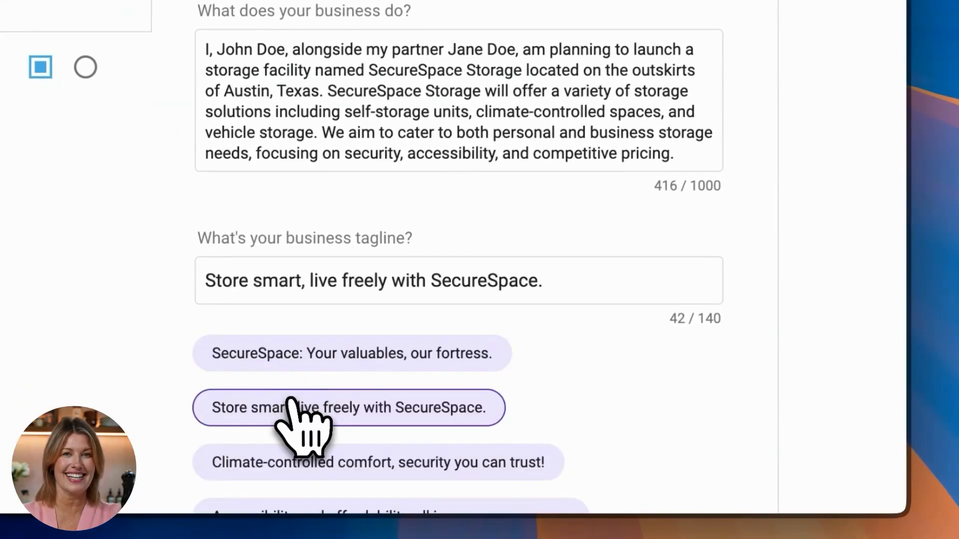
scroll(599, 340, down, 5)
click(714, 467)
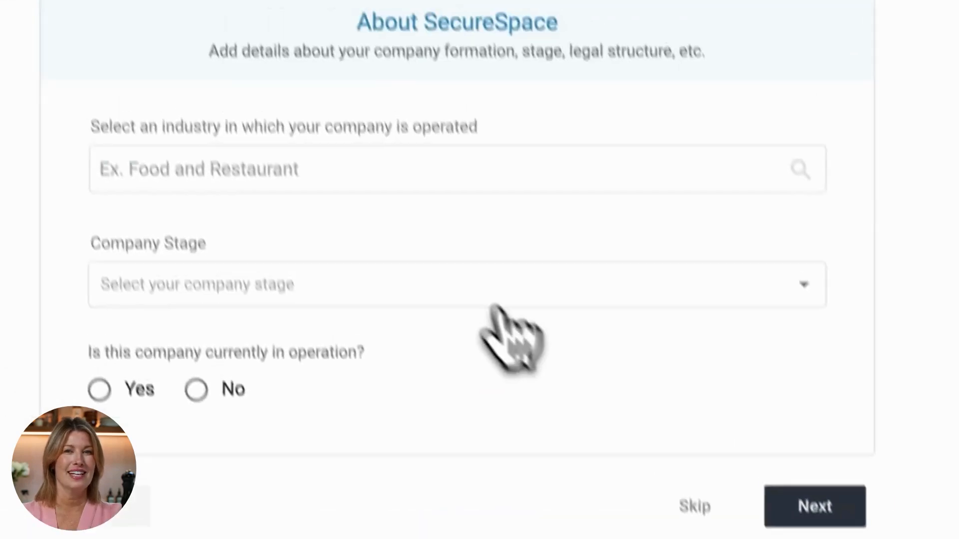
- Set the company's industry to Transportation, Logistics & Travel
click(257, 169)
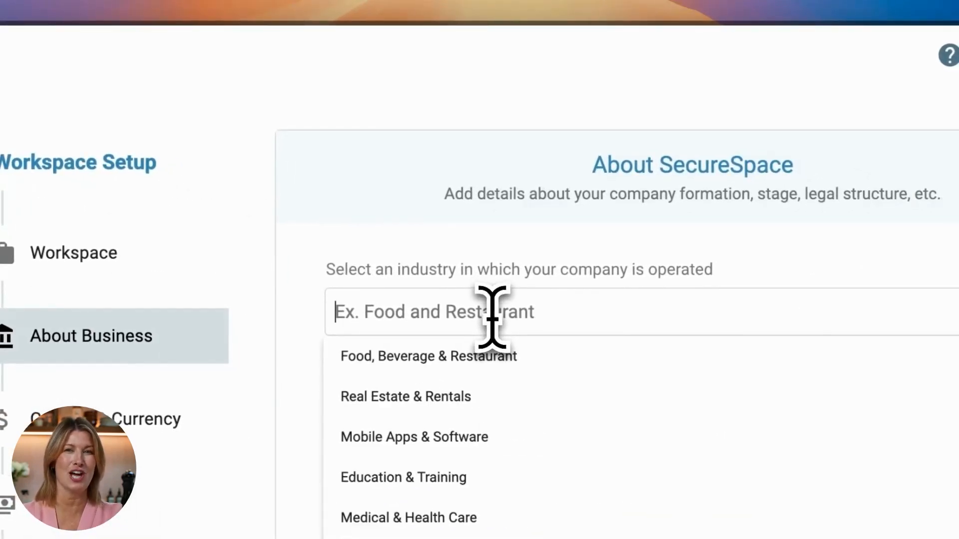
text(st)
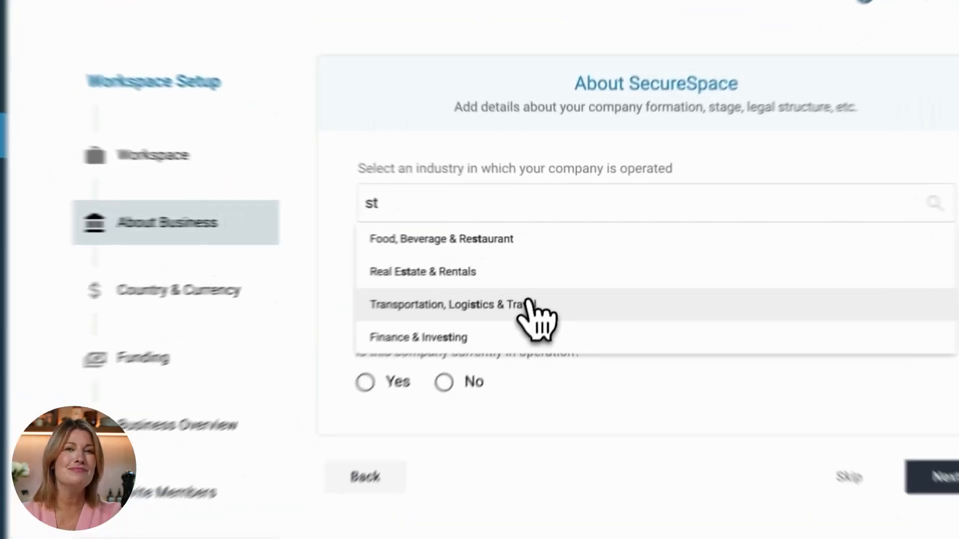
click(546, 272)
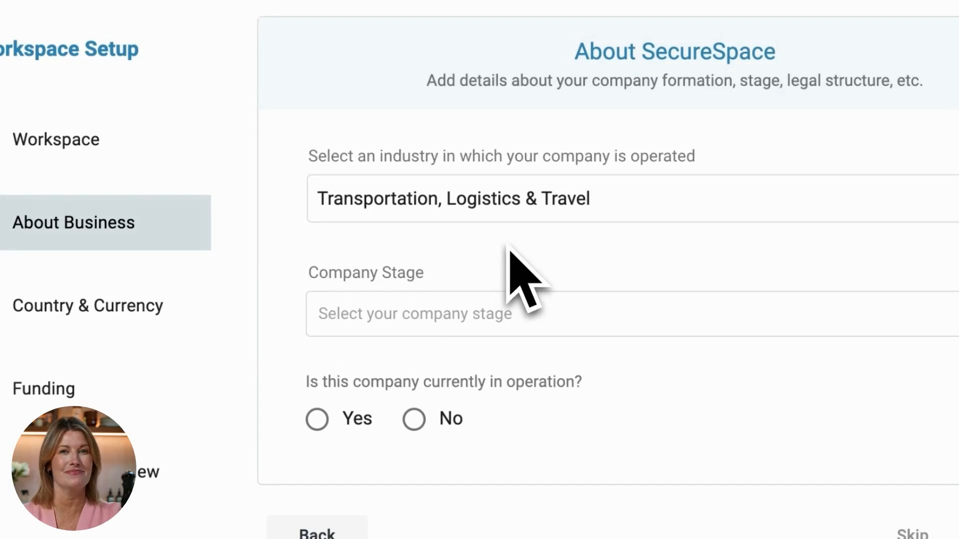
- Set the company stage to Idea, mark the company as not currently in operation, and save the business details
click(492, 314)
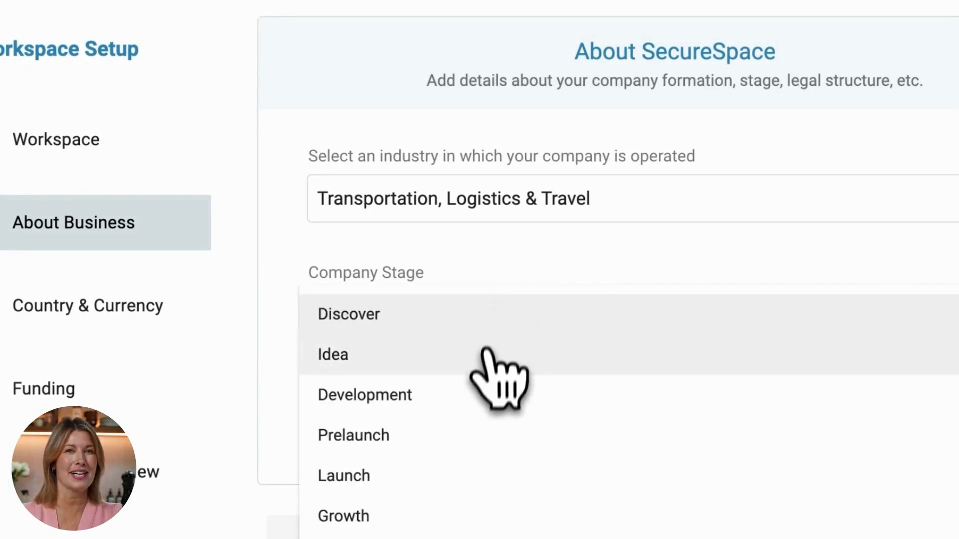
click(482, 370)
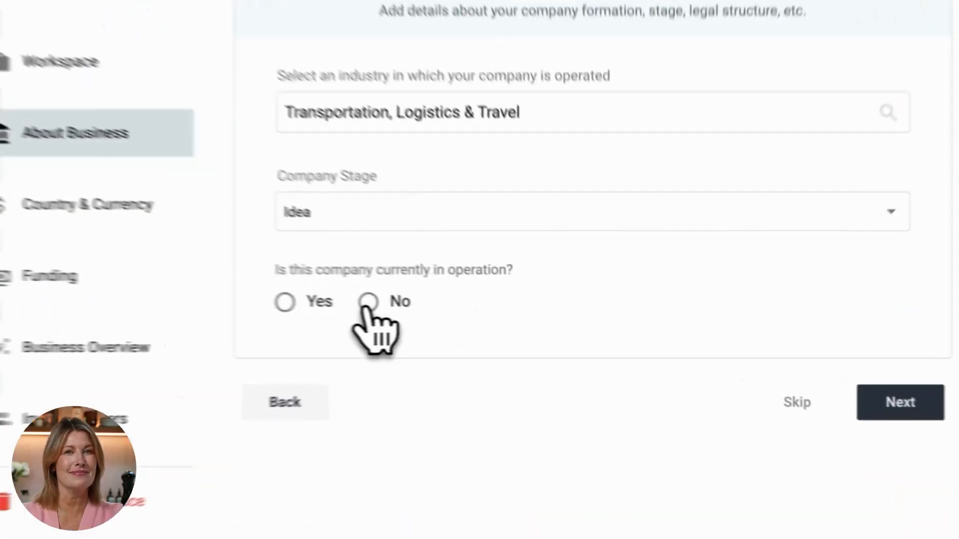
click(494, 321)
click(803, 379)
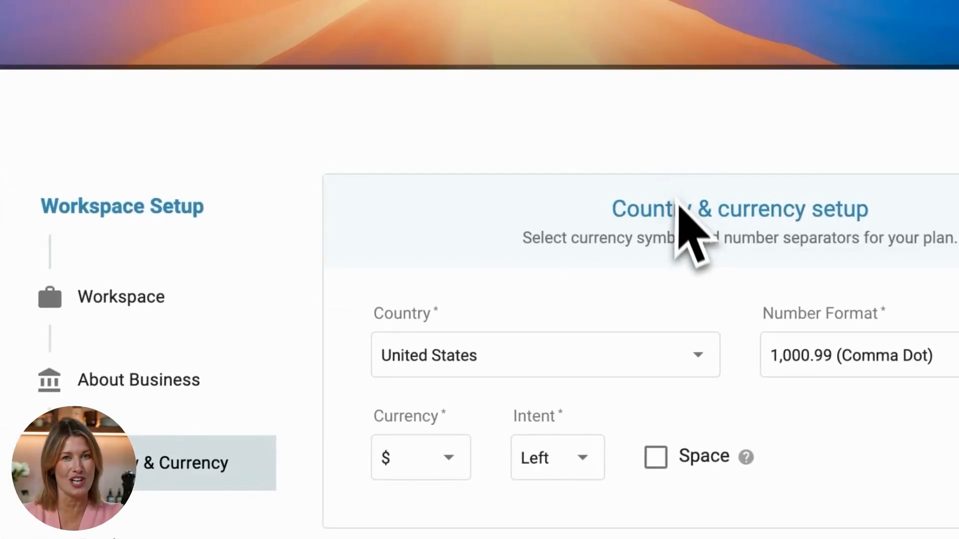
- Accept the default country and currency setup, and mark the startup as Bootstrapped and looking for funds
click(958, 538)
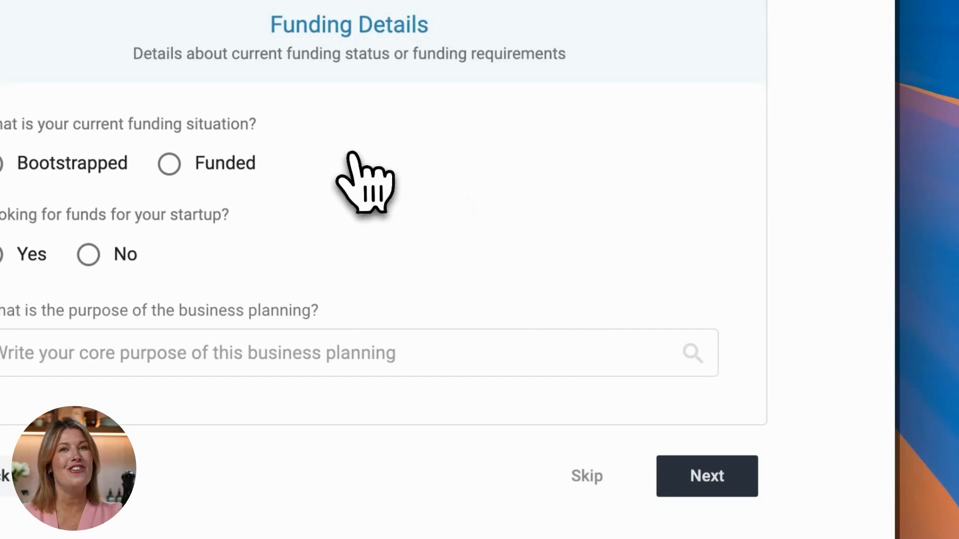
mouse_move(58, 165)
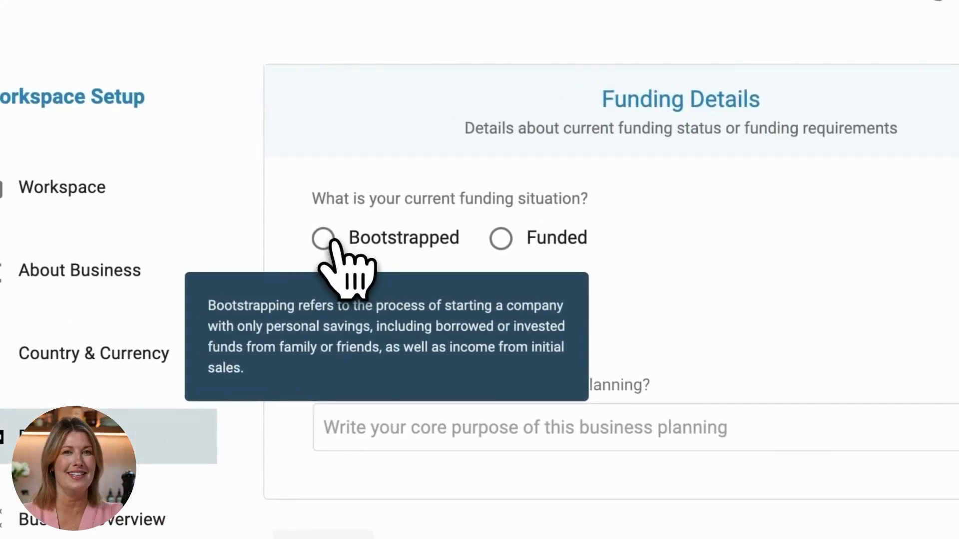
click(327, 239)
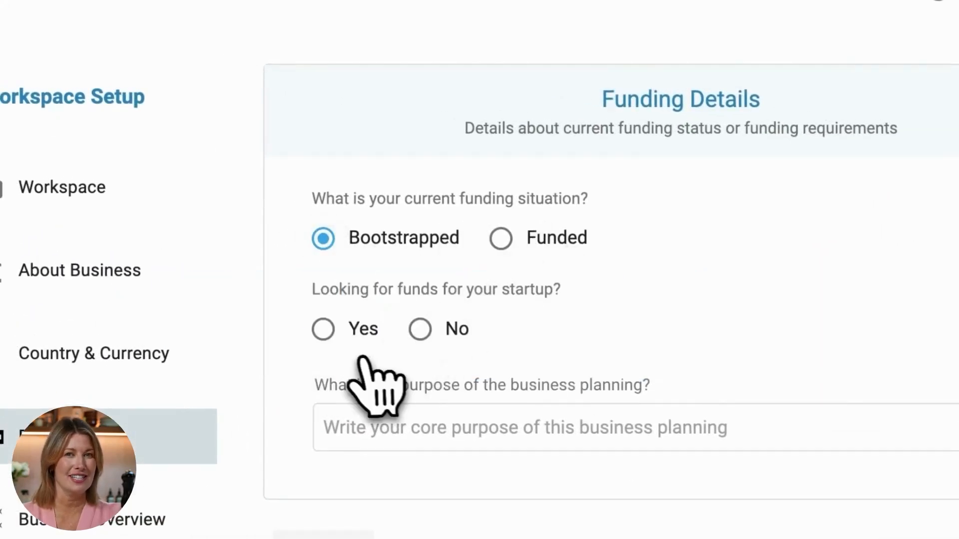
click(325, 330)
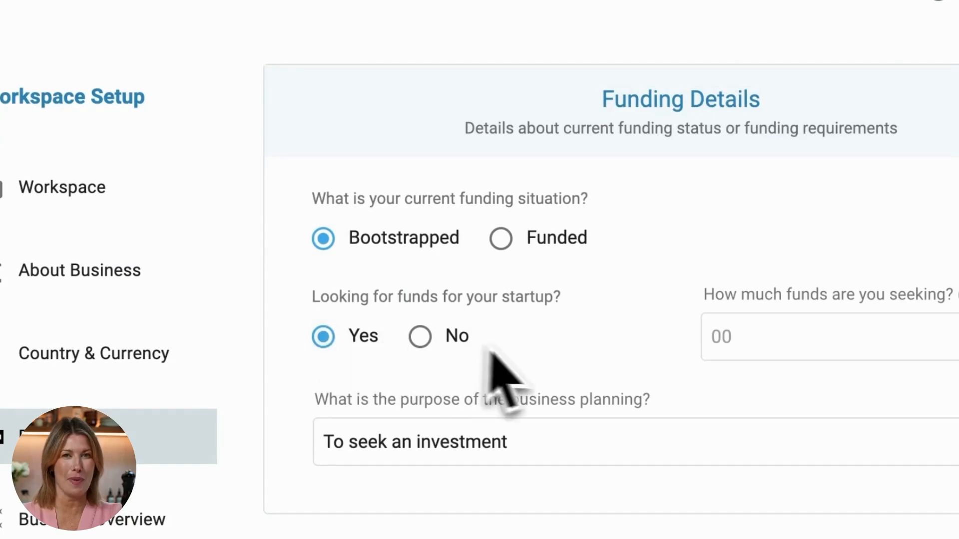
- Set the amount of funds sought to 150000 and save the funding details
click(772, 337)
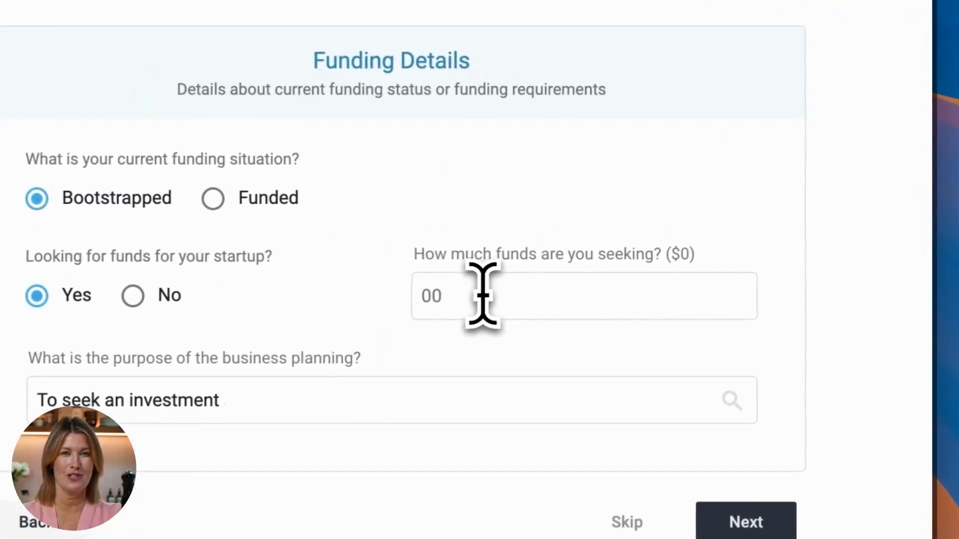
text(15)
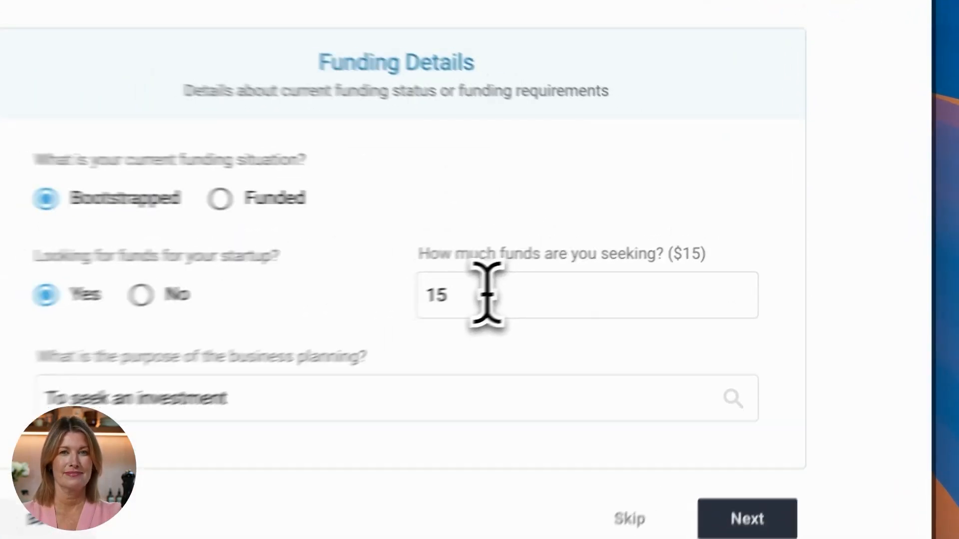
text(0)
text(0)
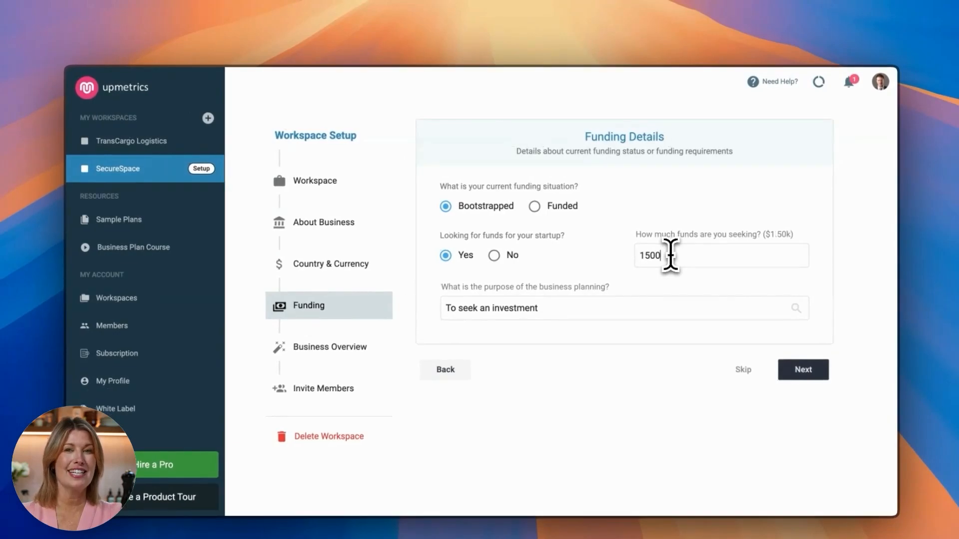
text(00)
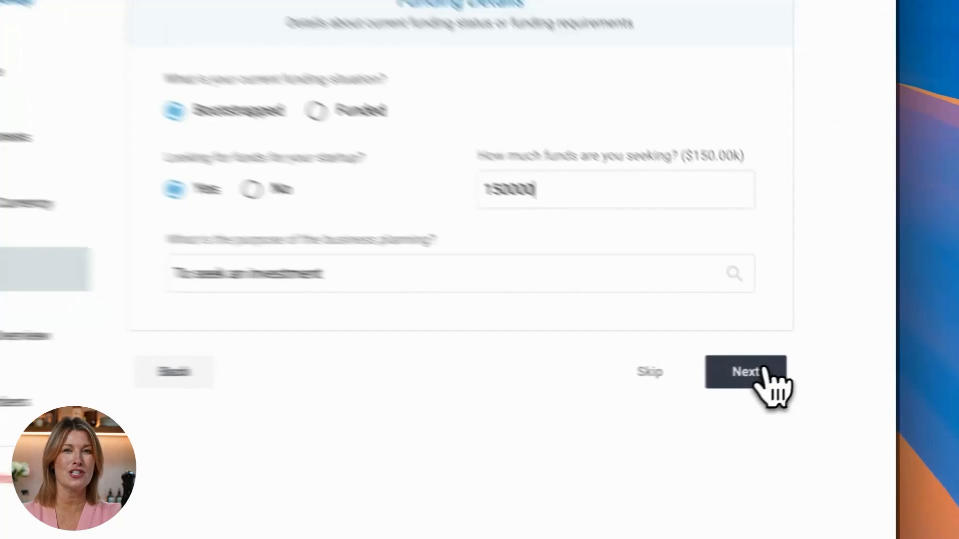
click(803, 371)
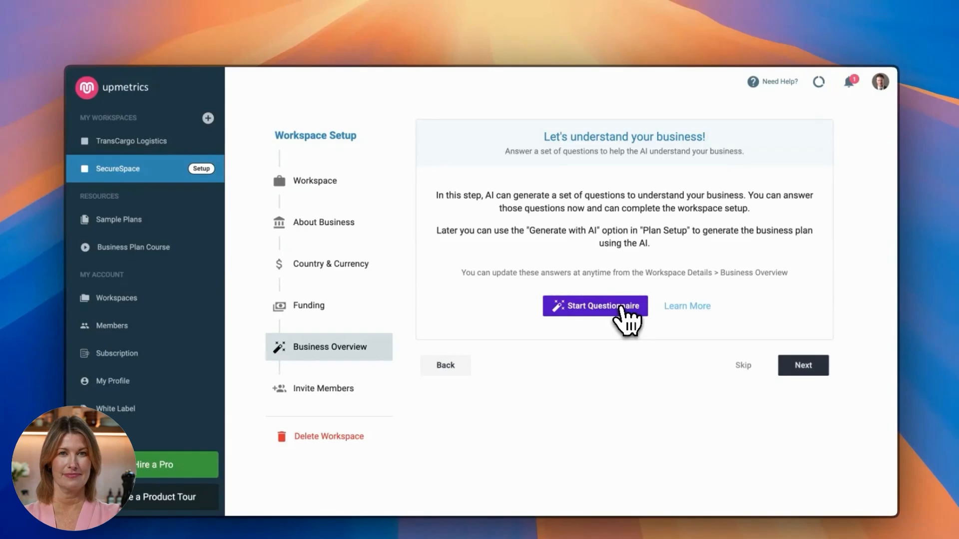
- Start the AI questionnaire and use the suggested answer for the first question about the core mission
click(621, 309)
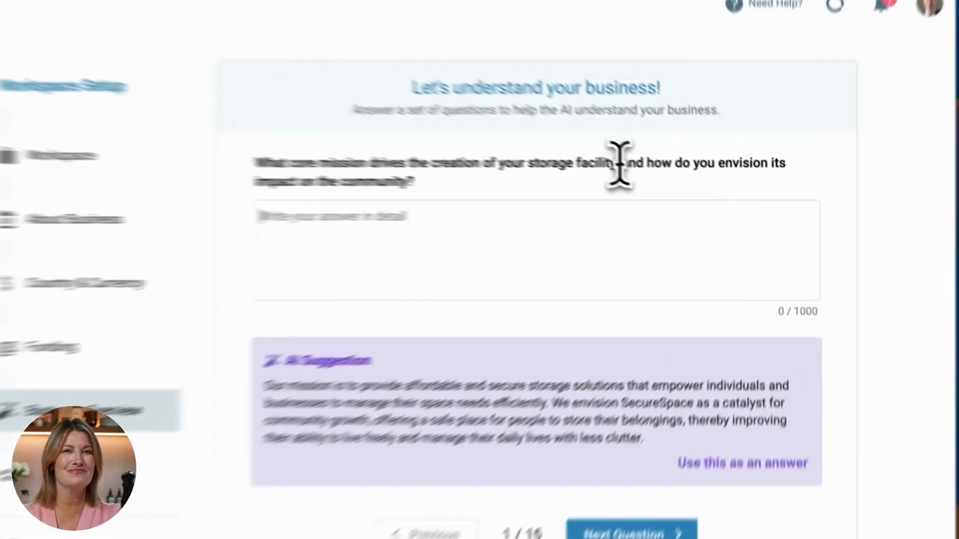
drag(678, 186, 704, 204)
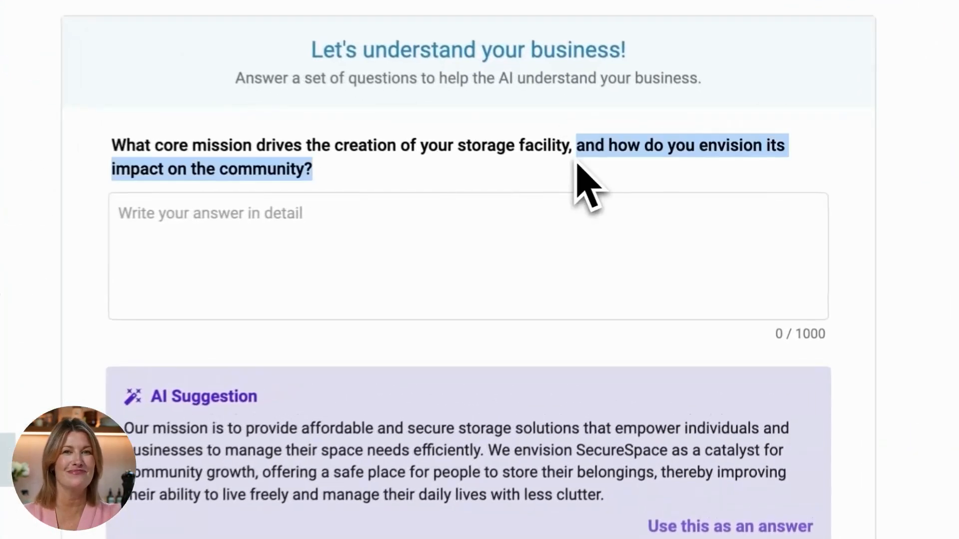
click(426, 253)
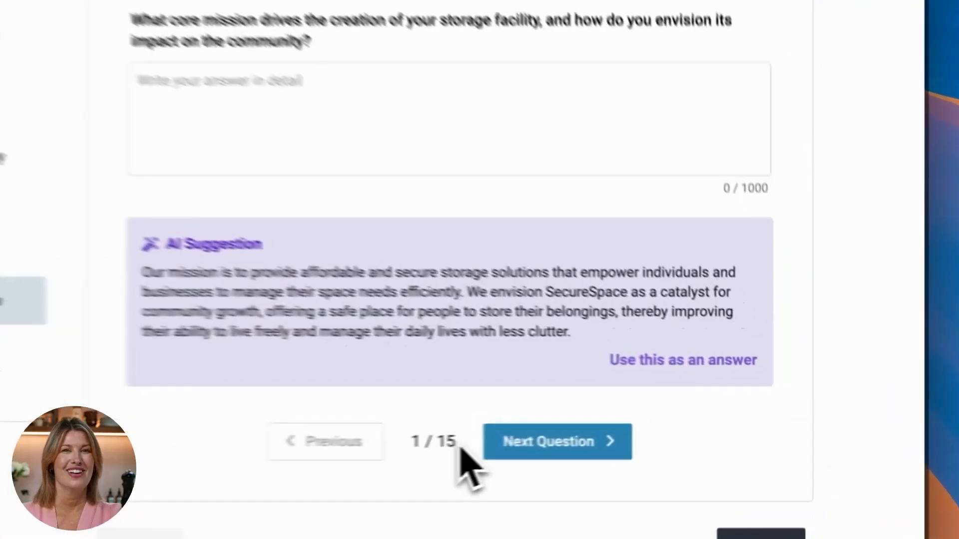
drag(454, 441, 408, 440)
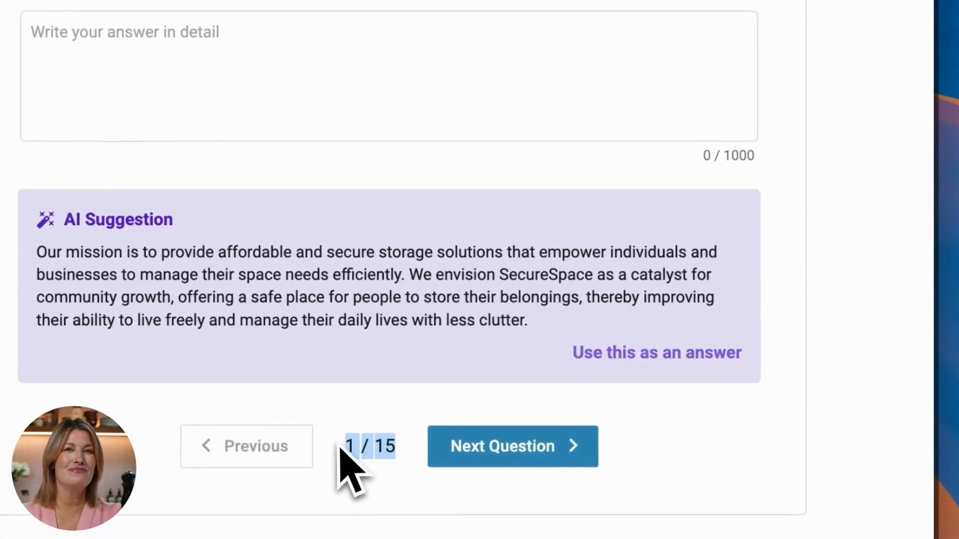
click(378, 446)
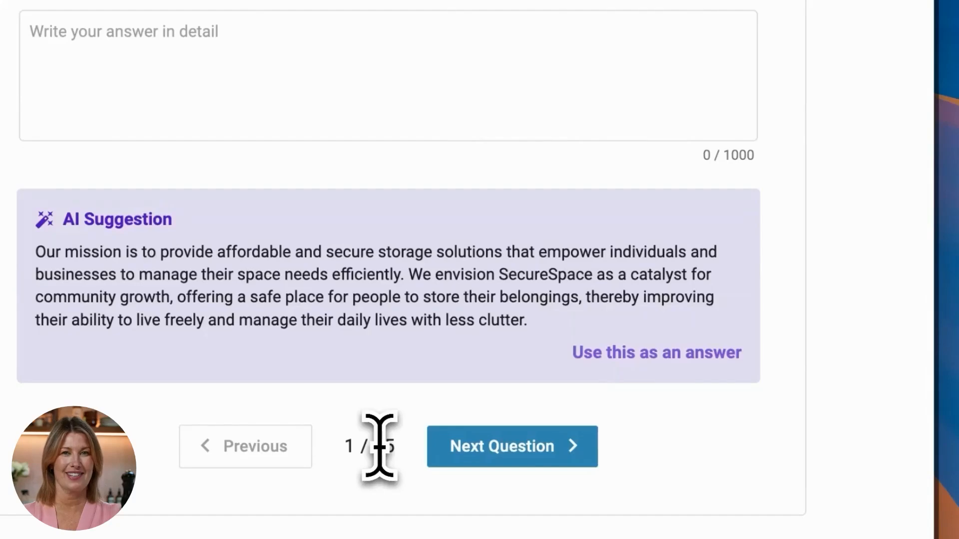
click(625, 354)
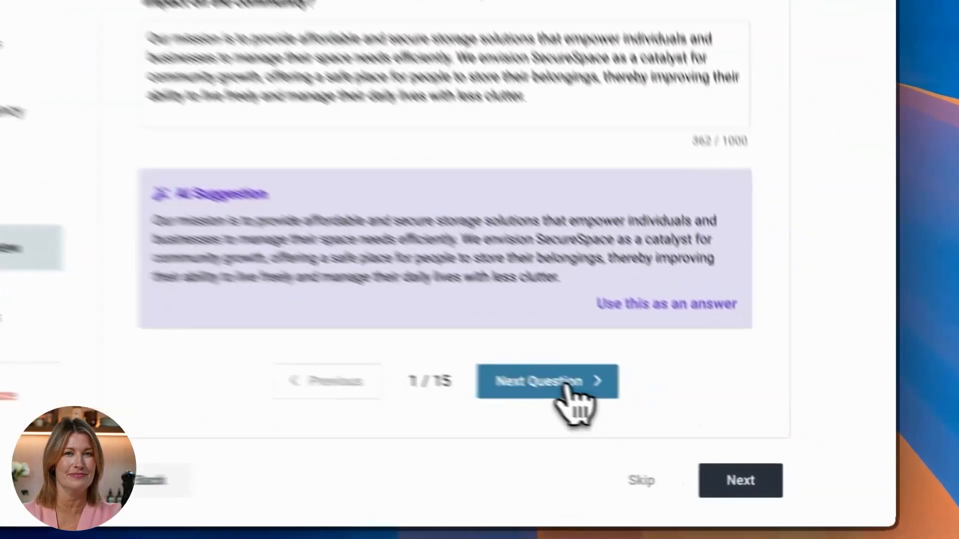
- Use the AI suggestions as answers through question 15, and finish the workspace setup without inviting team members
click(699, 428)
click(734, 382)
click(510, 372)
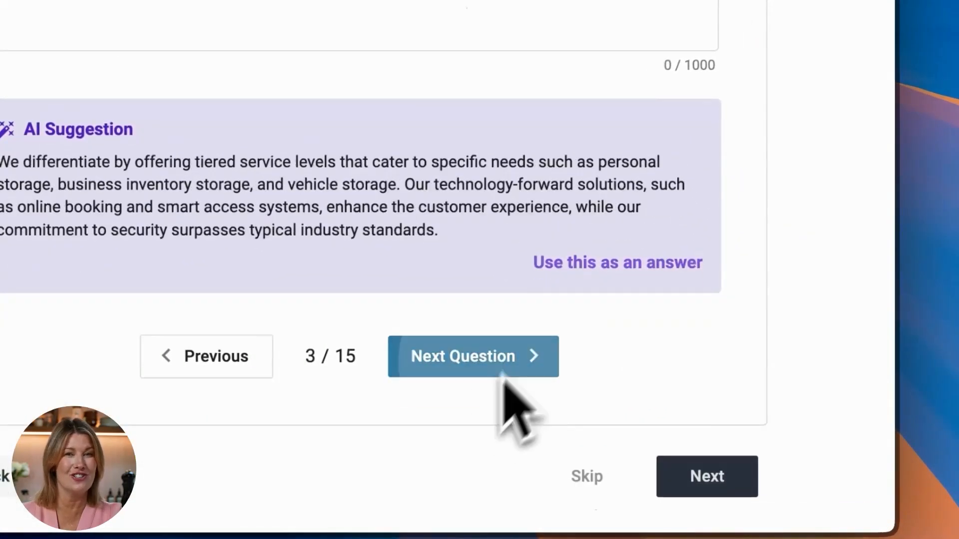
click(579, 265)
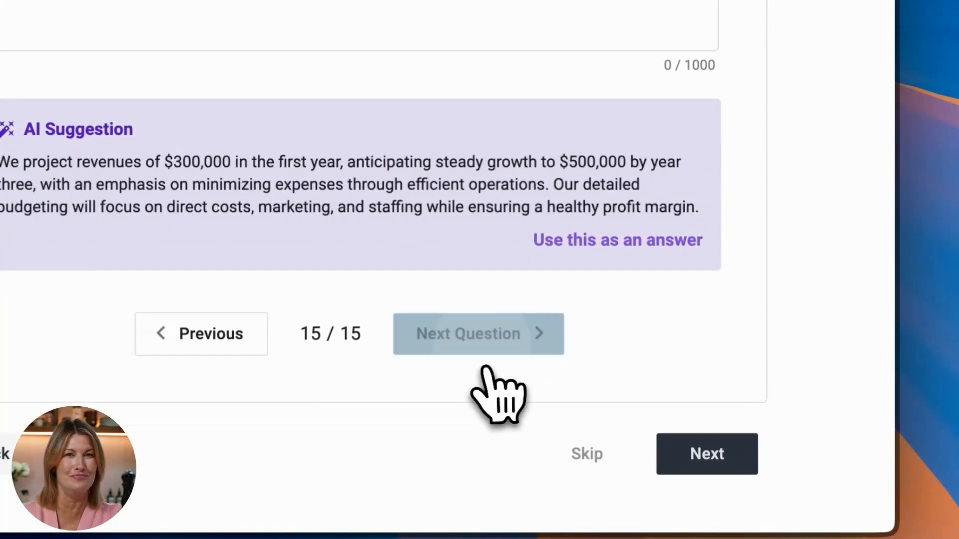
click(602, 241)
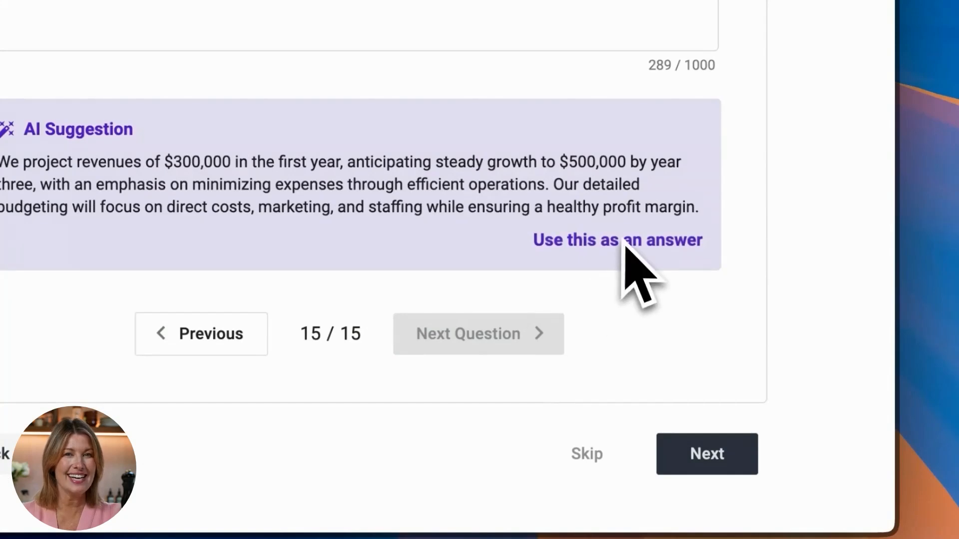
click(705, 457)
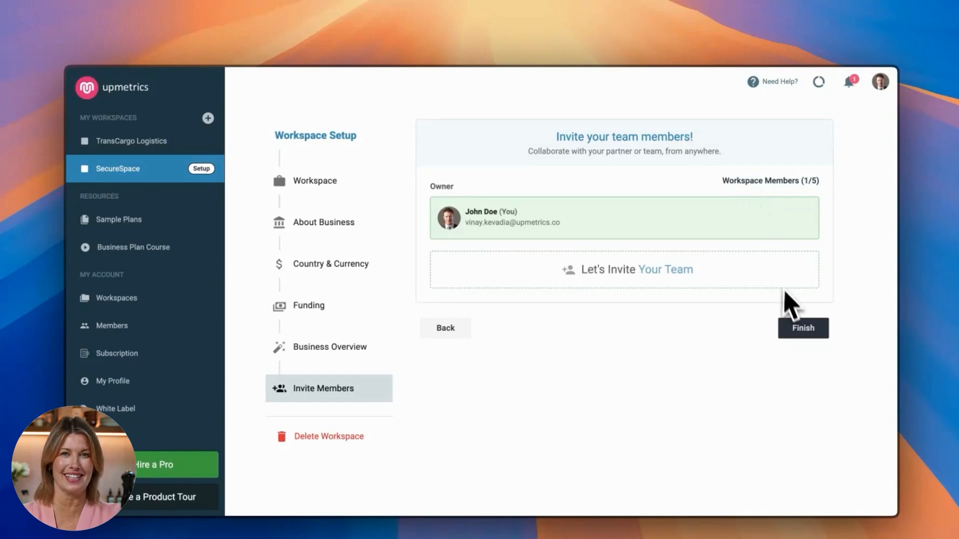
click(799, 328)
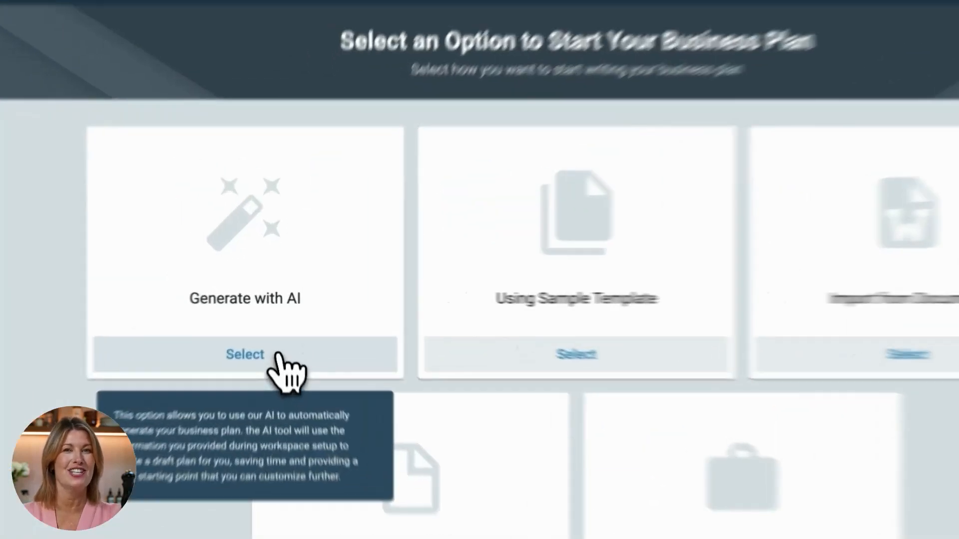
- Generate the business plan with AI from the workspace answers, and browse the available section components and the plan outline
click(276, 353)
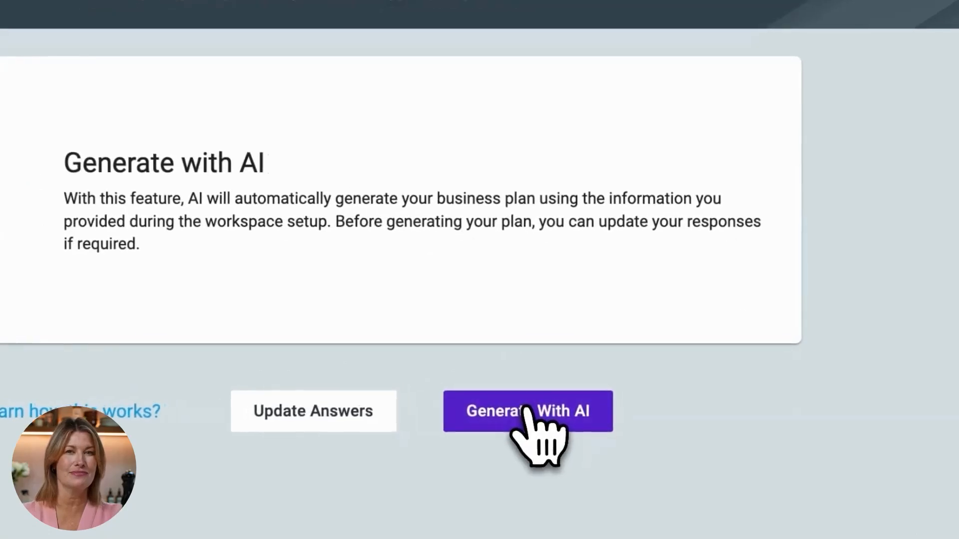
click(526, 410)
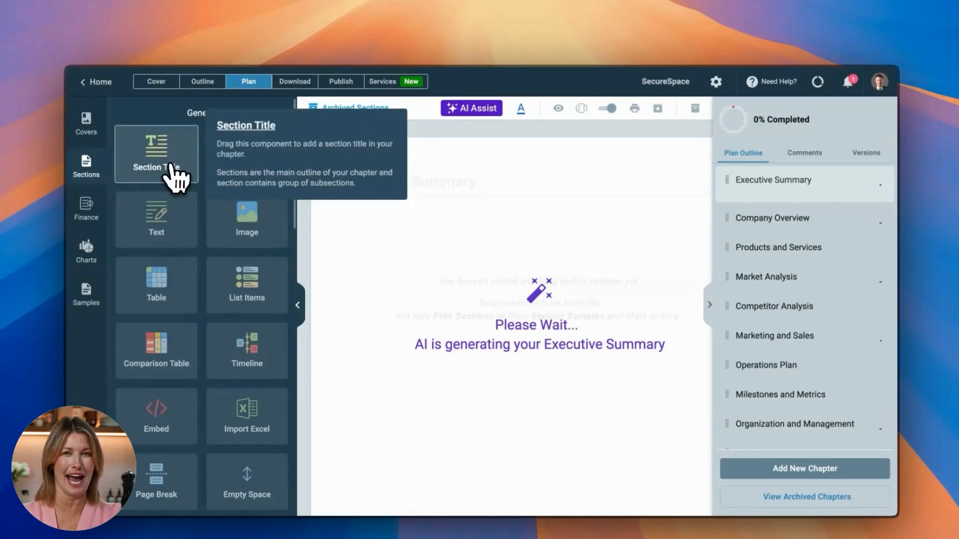
scroll(193, 282, down, 8)
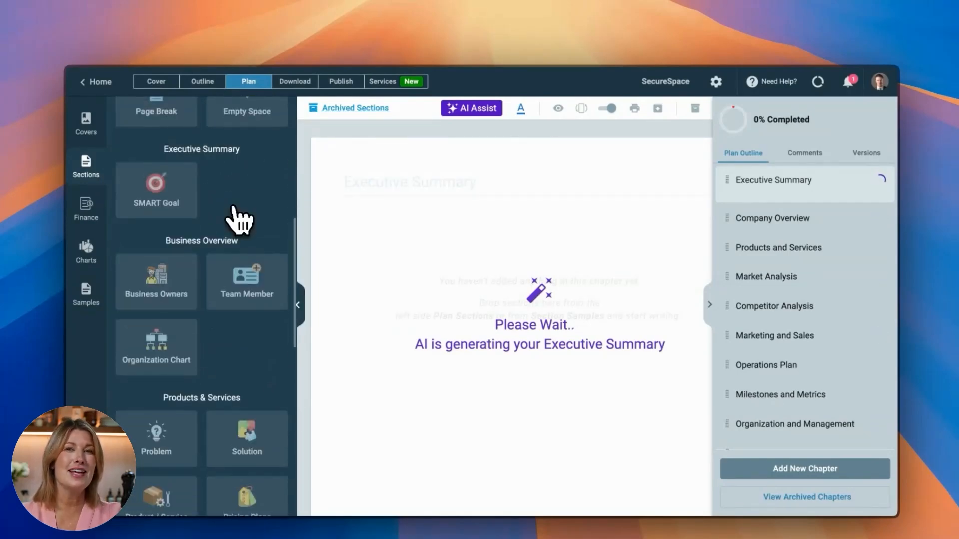
scroll(240, 219, down, 5)
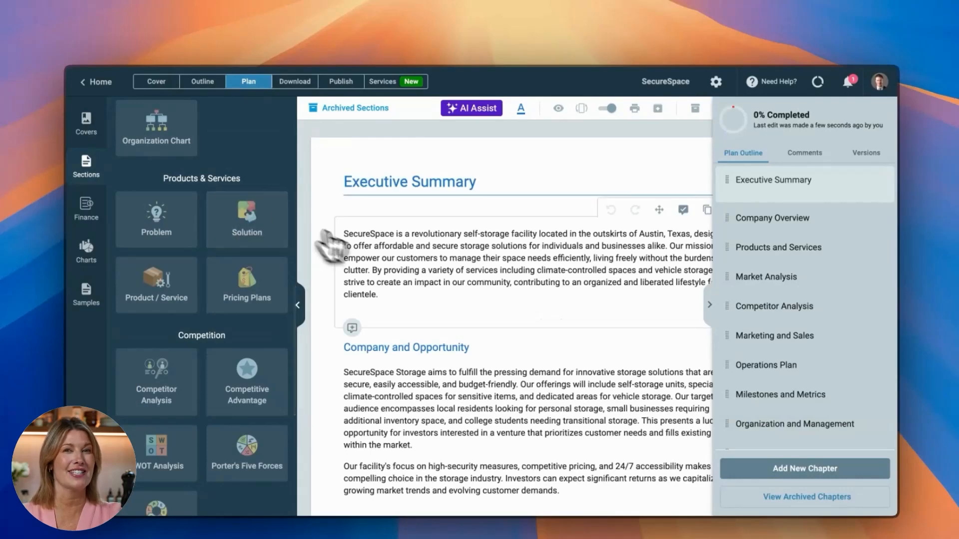
scroll(809, 220, down, 4)
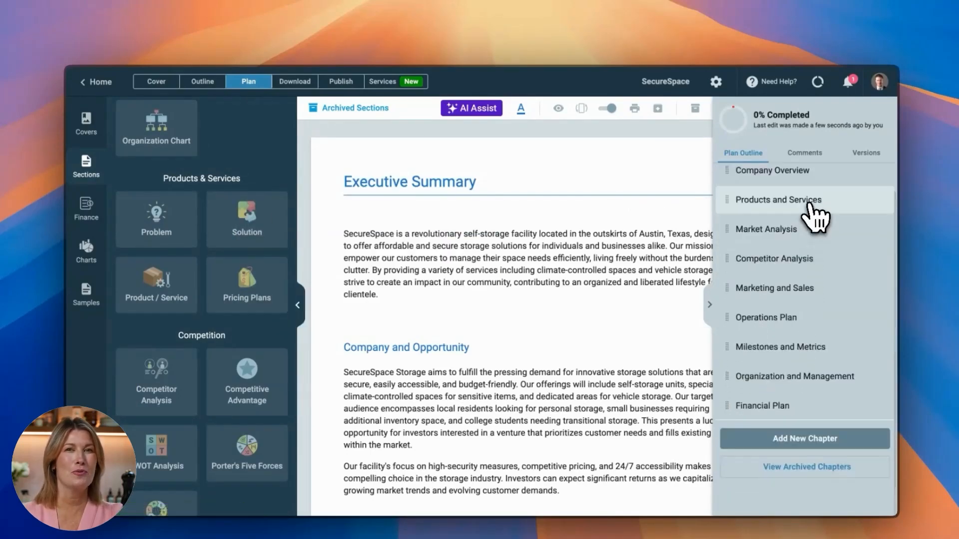
scroll(814, 212, up, 4)
scroll(812, 207, down, 3)
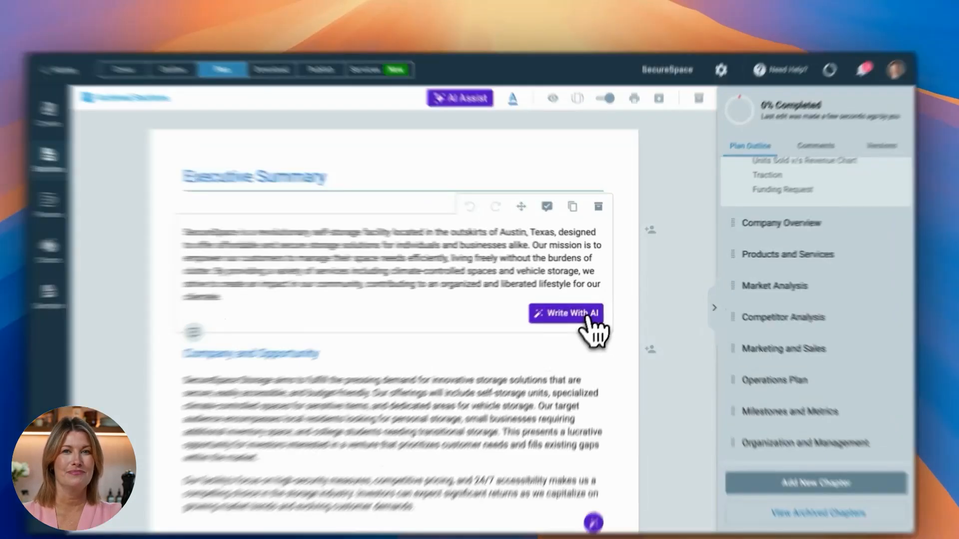
- Look through the AI writing options for the Executive Summary's opening paragraph and leave the text as it is
click(592, 312)
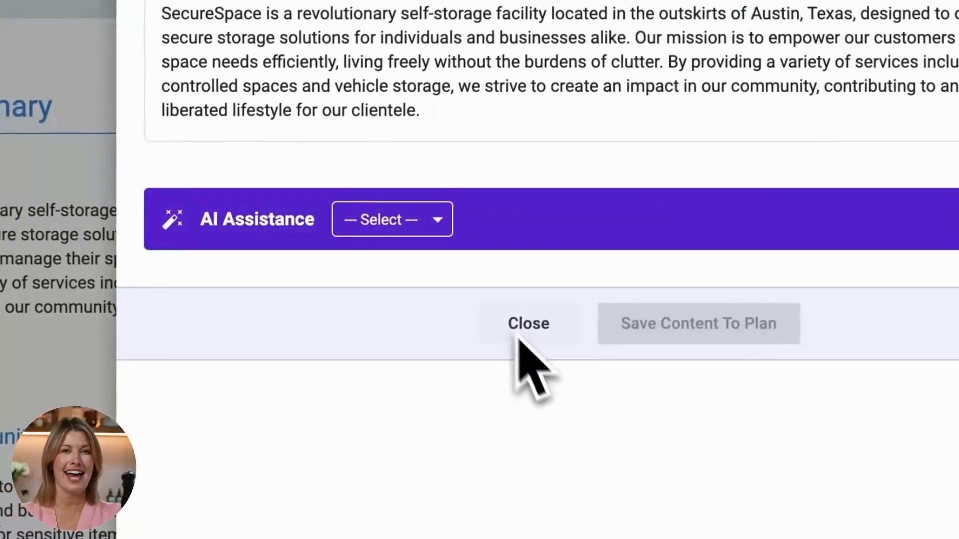
click(440, 227)
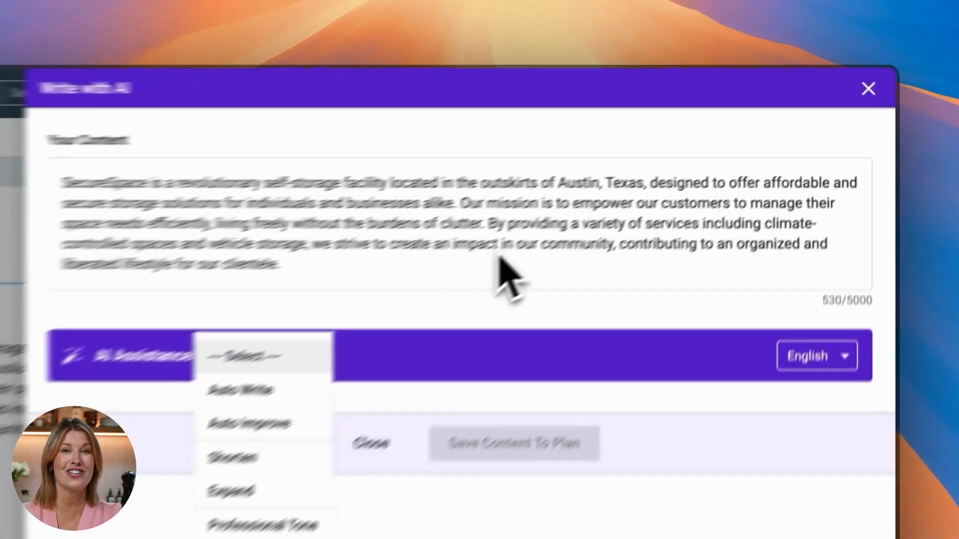
click(665, 173)
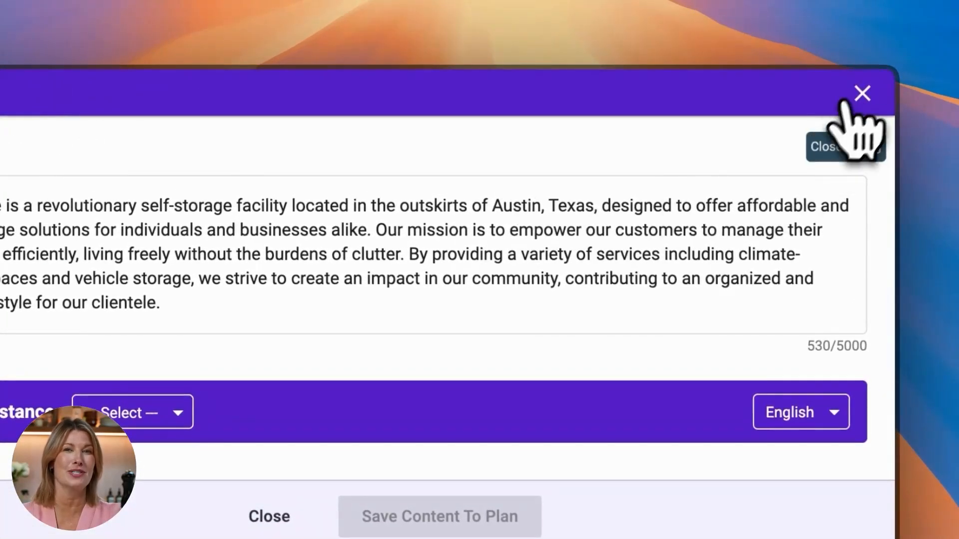
click(863, 94)
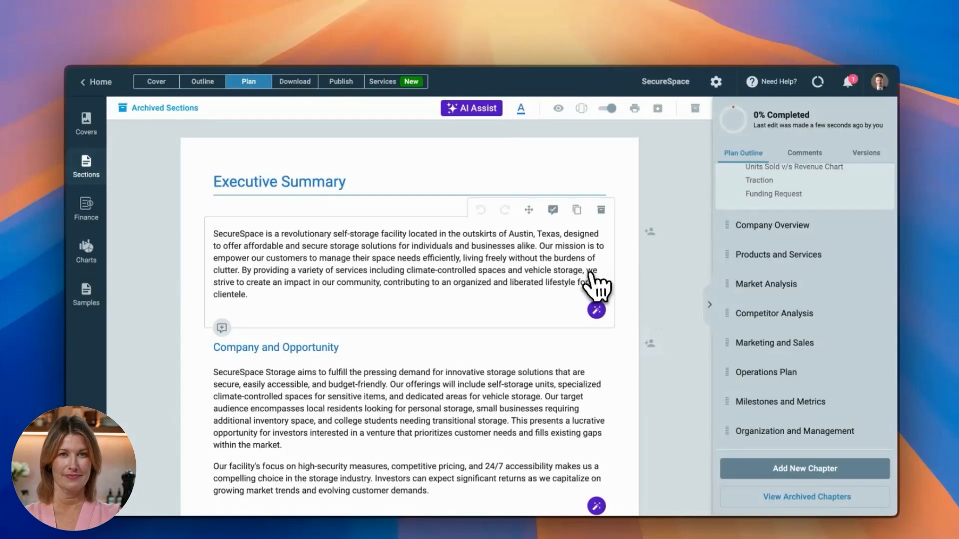
- Review the Units Sold v/s Revenue Chart in the Executive Summary, including its editable data sheet, and close the chart editor
scroll(592, 284, down, 5)
scroll(593, 285, down, 15)
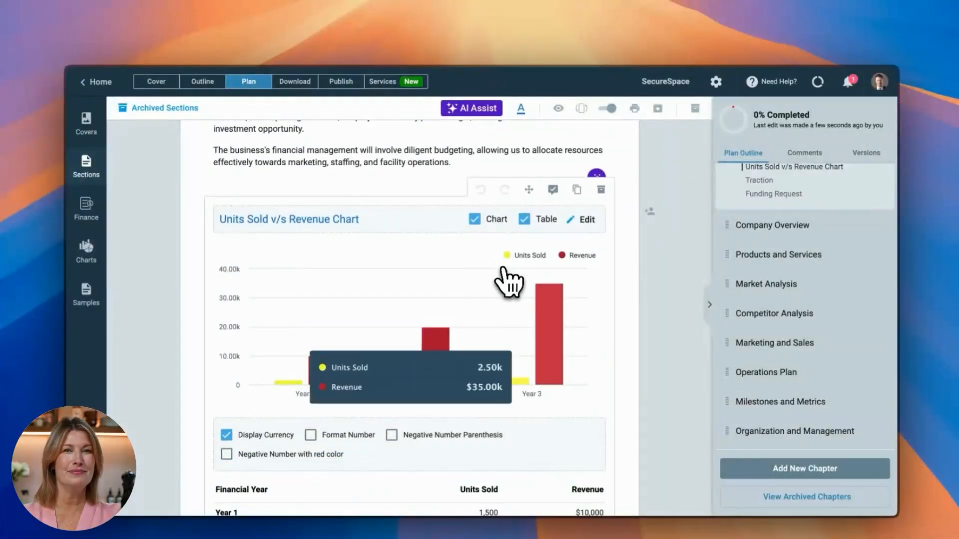
scroll(505, 272, down, 4)
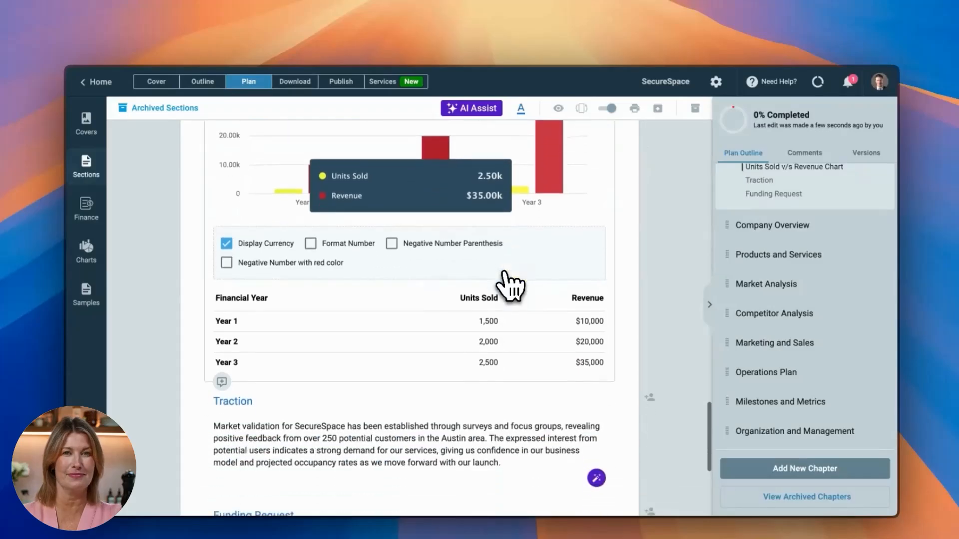
scroll(504, 272, up, 4)
click(619, 227)
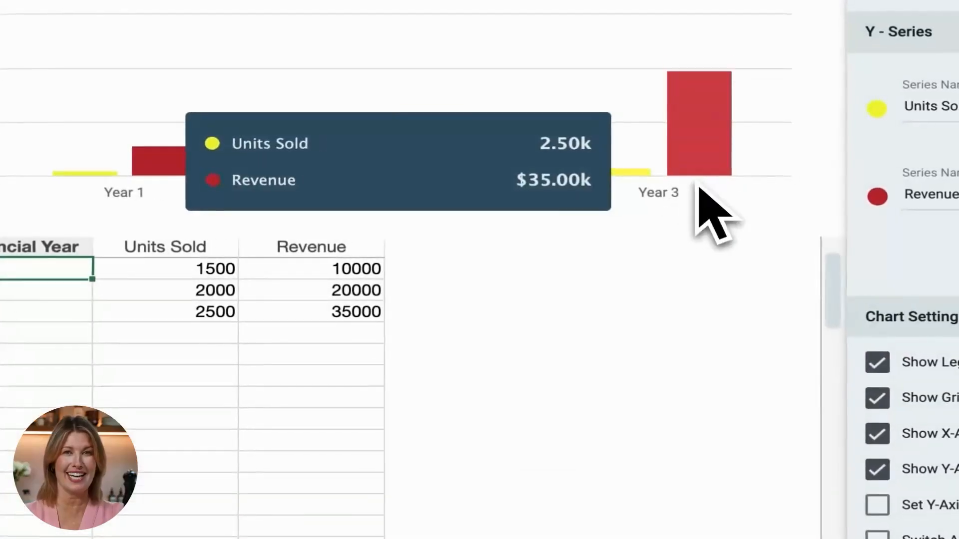
click(328, 321)
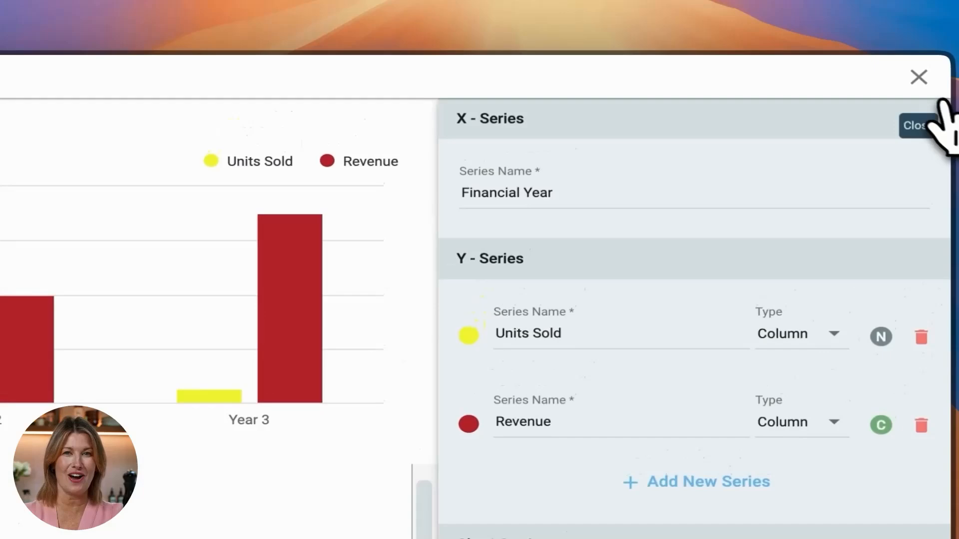
click(919, 80)
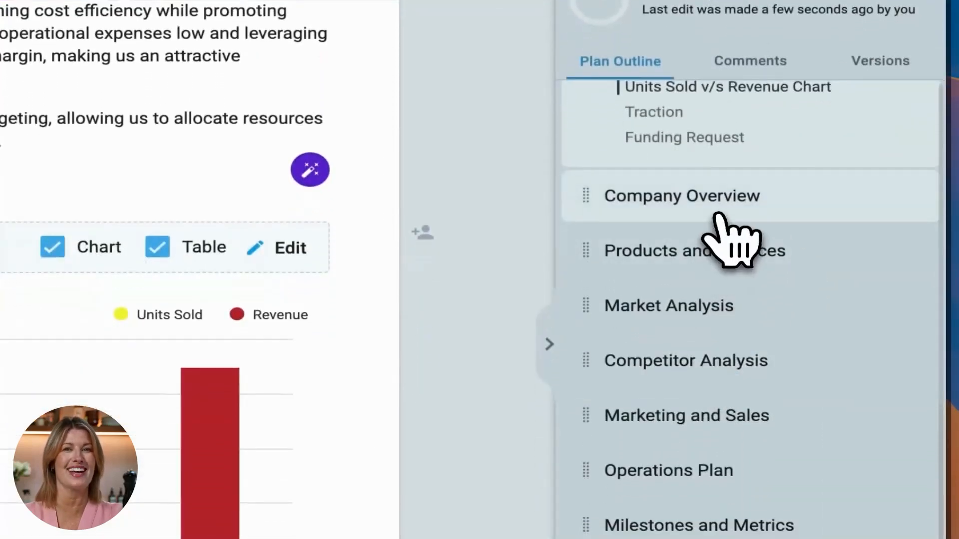
- Review the Company Overview chapter with its business owners, and the Self-Storage Units entry in the Products and Services chapter
click(723, 361)
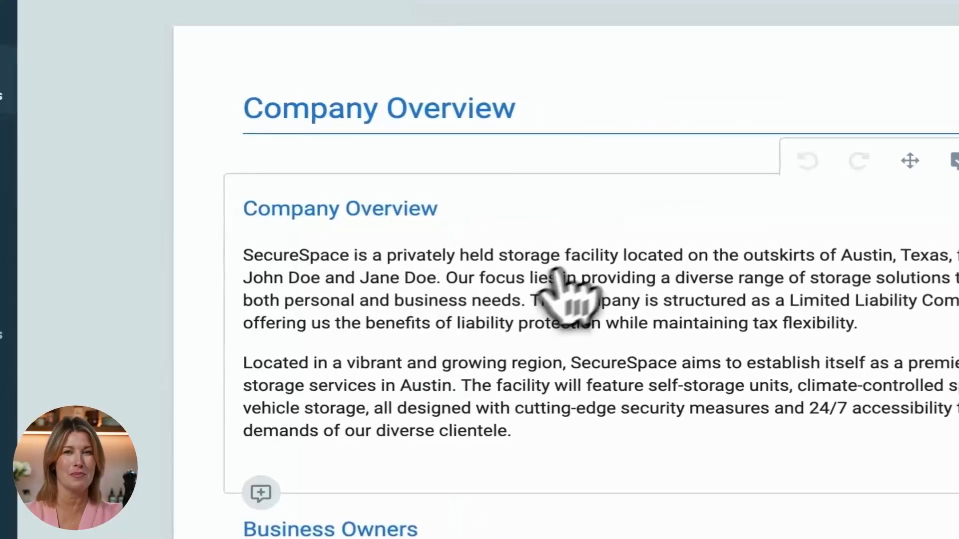
scroll(570, 294, down, 5)
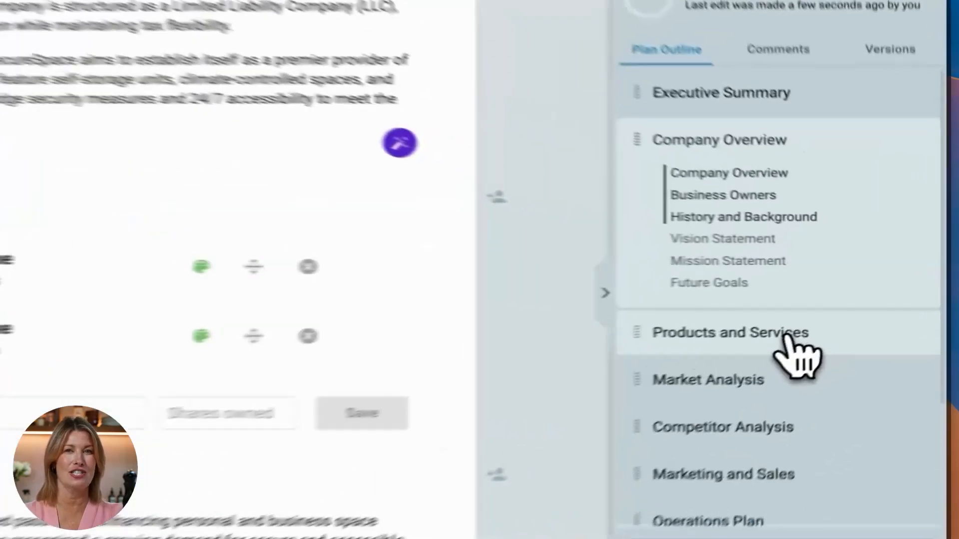
click(855, 307)
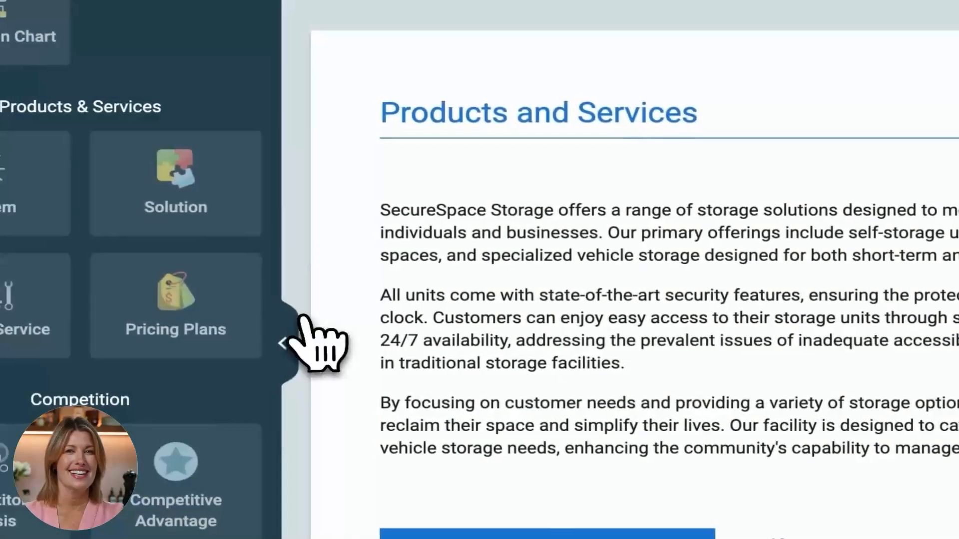
click(202, 337)
scroll(625, 372, down, 5)
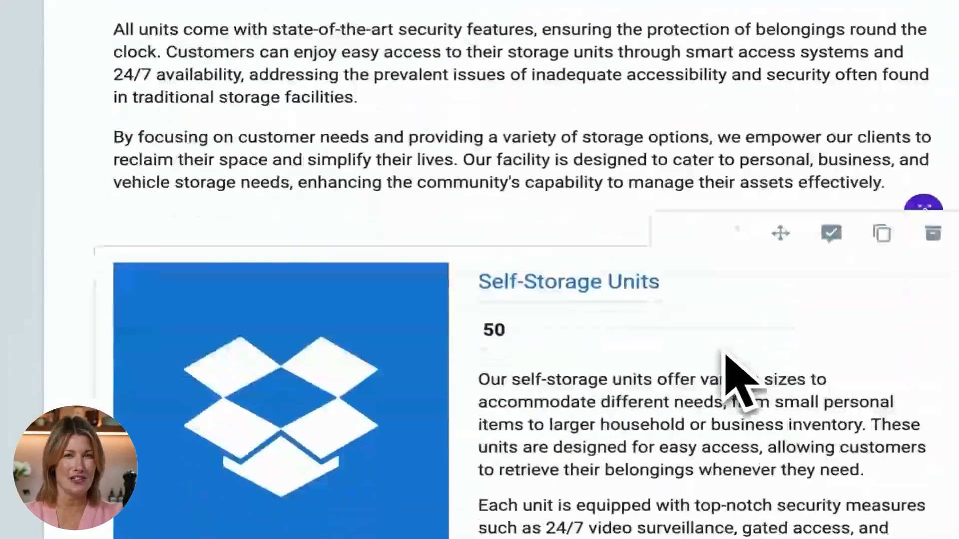
scroll(727, 360, down, 2)
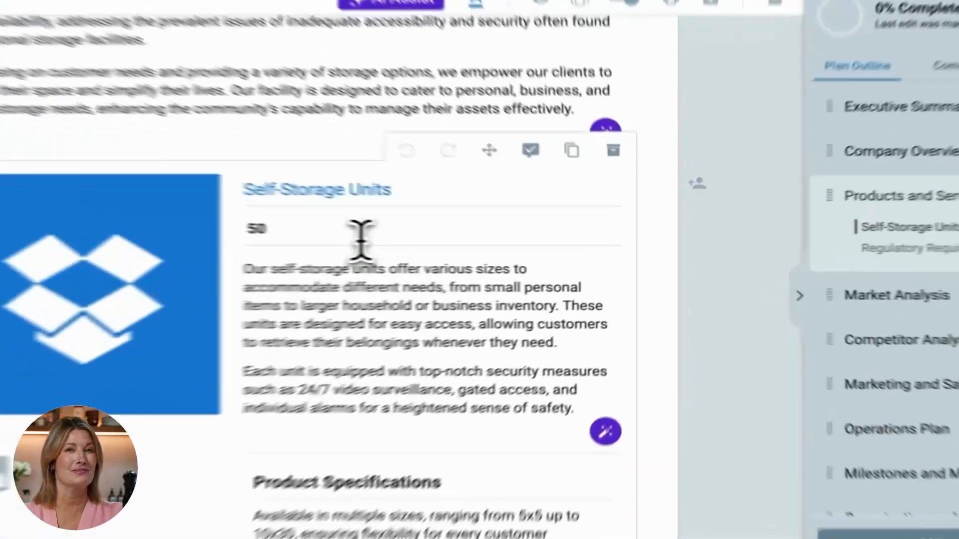
double_click(480, 248)
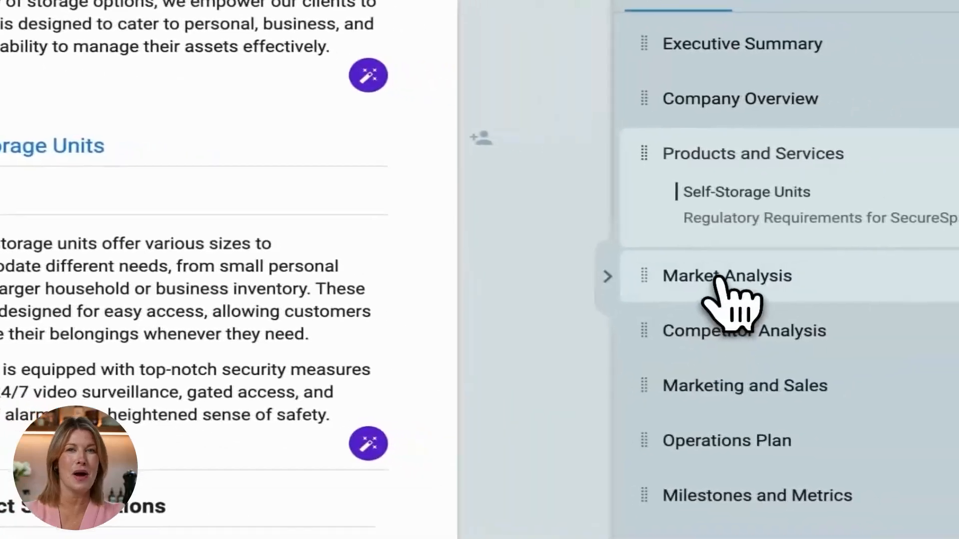
- Review the Market Analysis chapter, including its market size figures and market trends
click(717, 276)
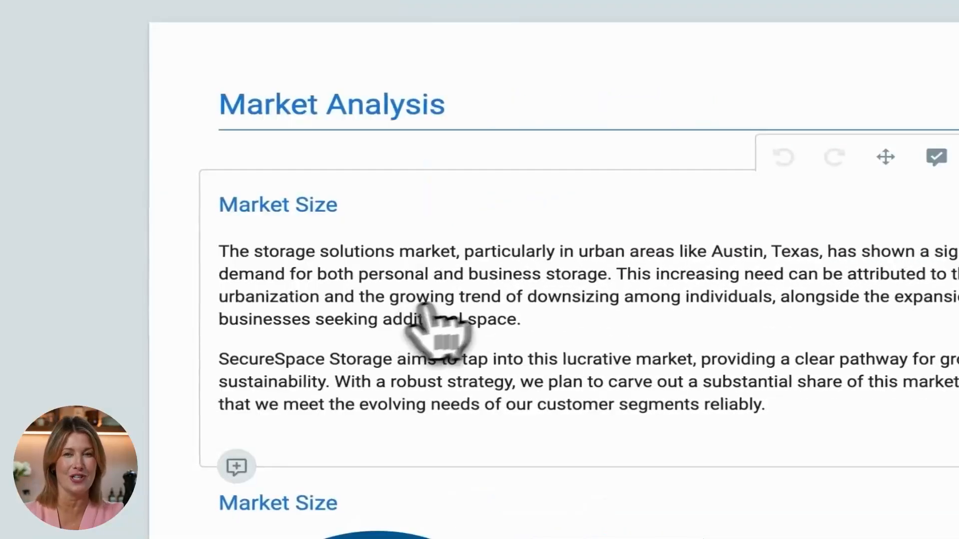
scroll(621, 263, down, 2)
scroll(619, 261, down, 3)
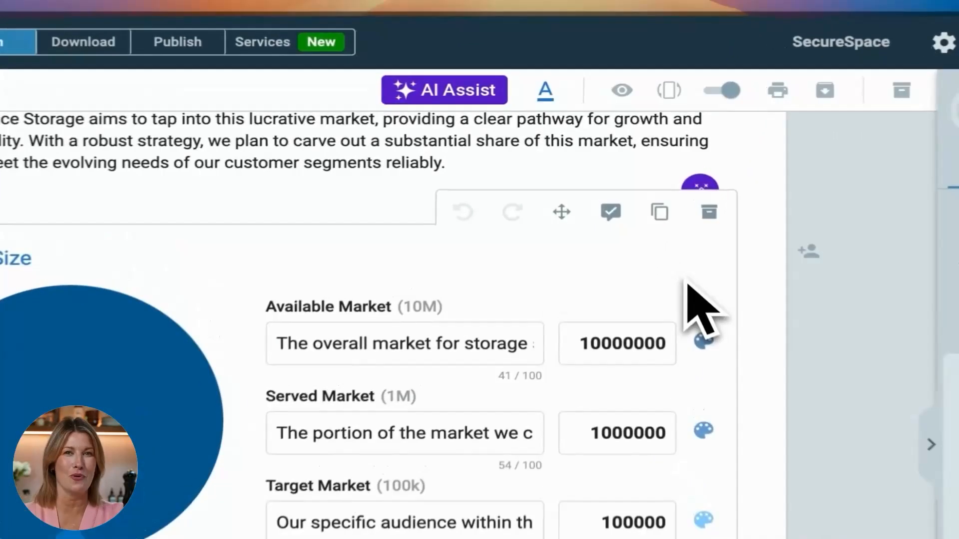
scroll(624, 207, down, 15)
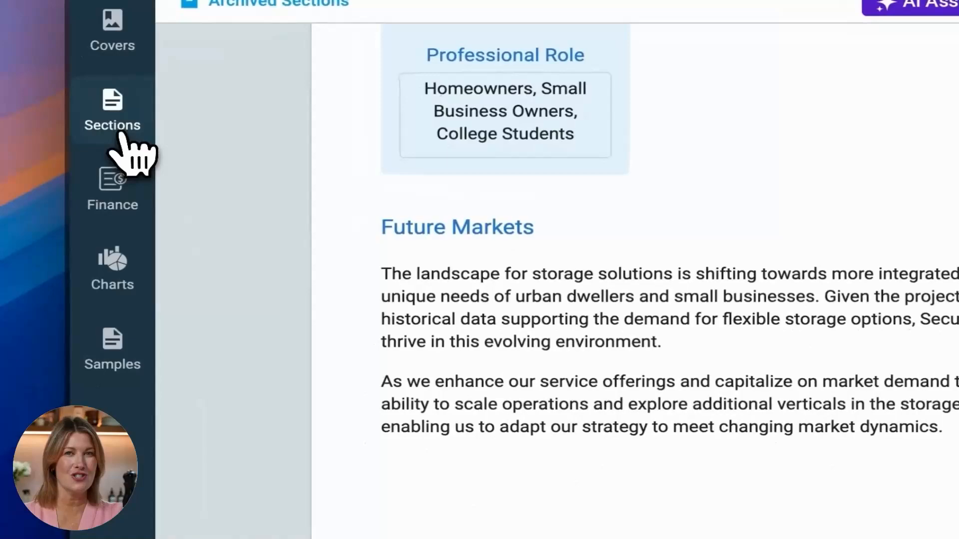
- Add a SWOT Analysis section below Future Markets at the end of the Market Analysis chapter
click(120, 140)
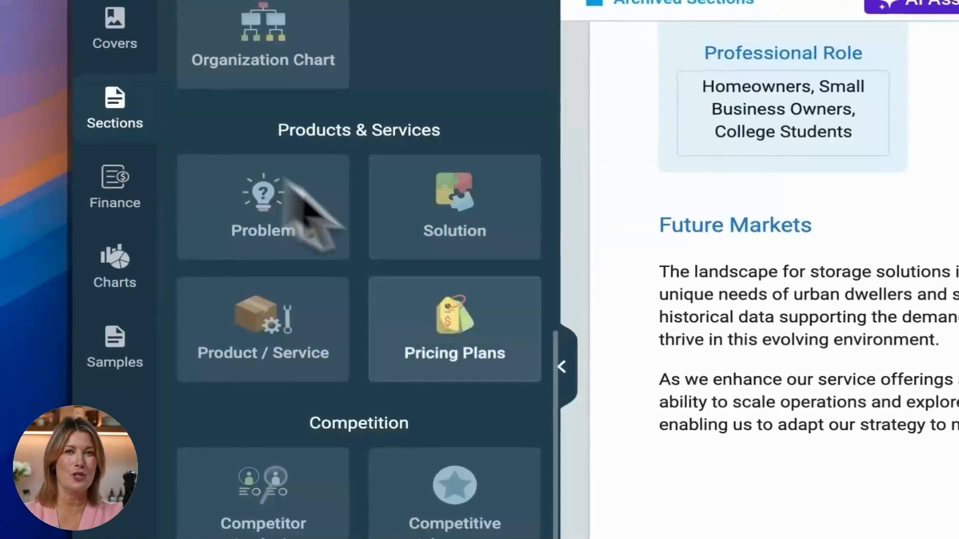
scroll(405, 240, down, 5)
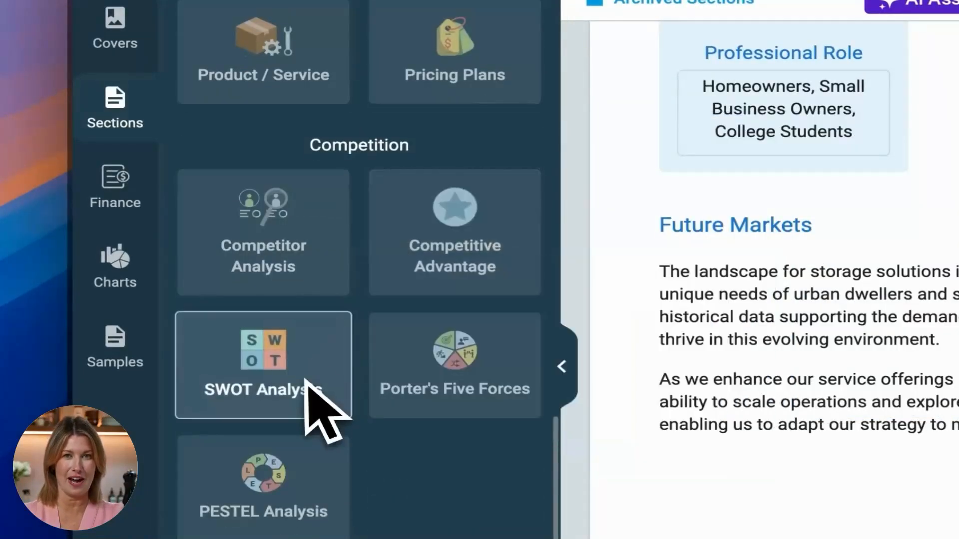
drag(310, 384, 687, 362)
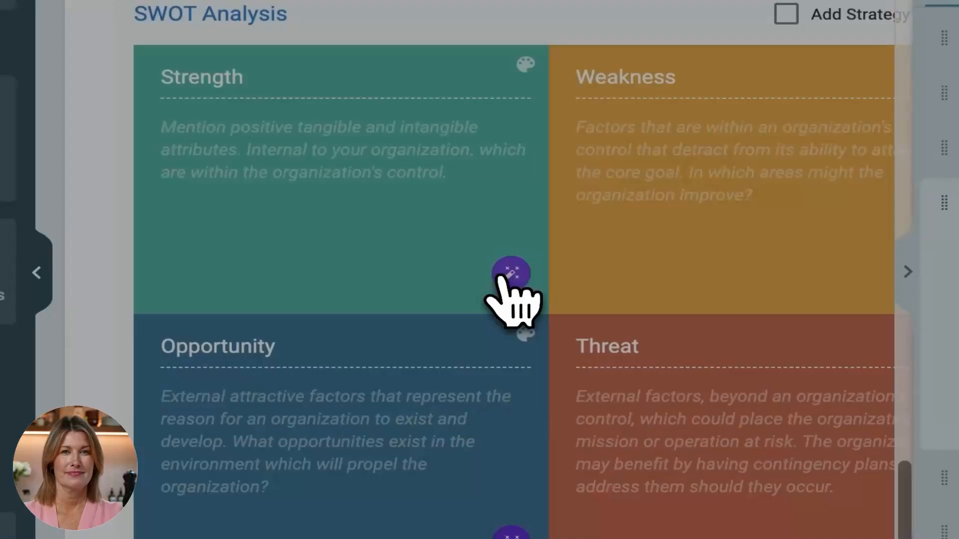
- Prompt AI for the Strength box: "I am writing a SWOT analysis for my business, please write a strength section in very brief and listical way"
click(514, 277)
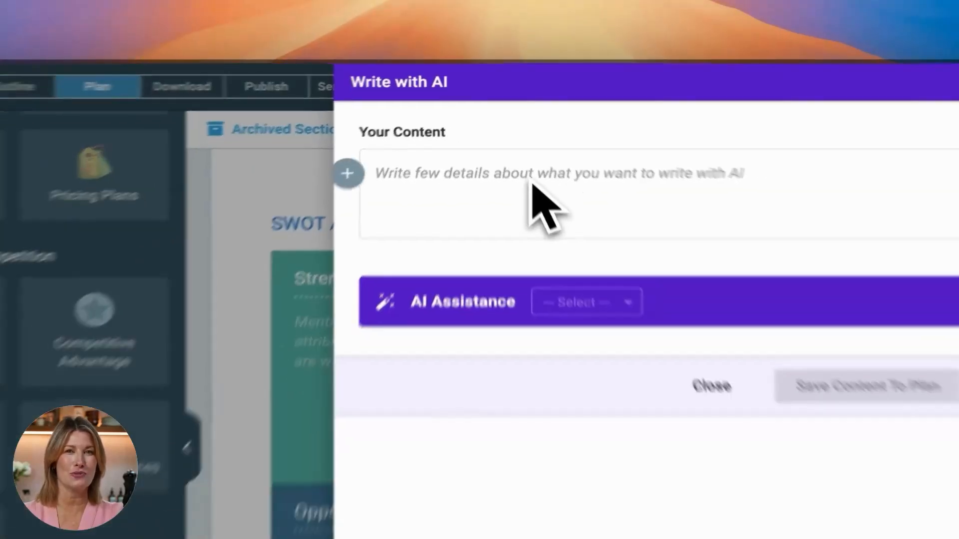
text(I am )
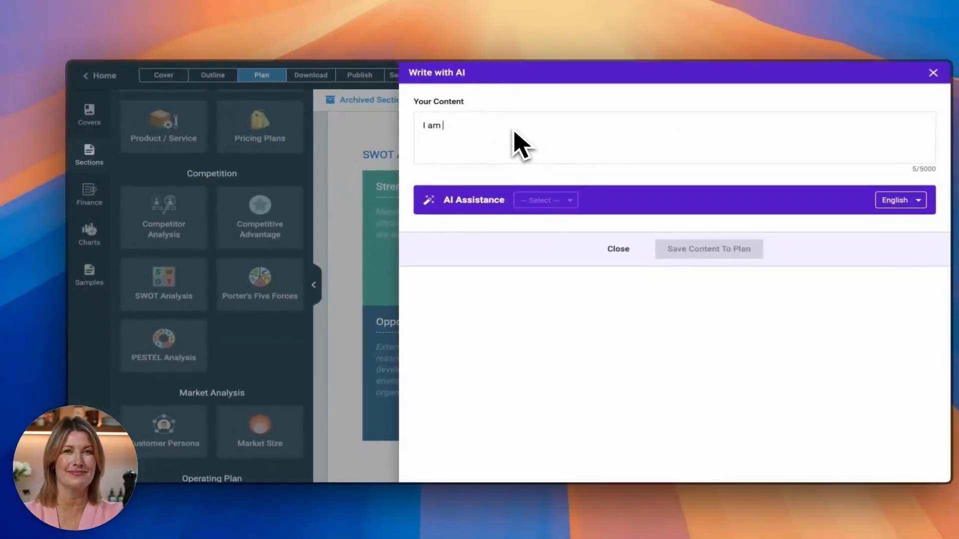
text(writ)
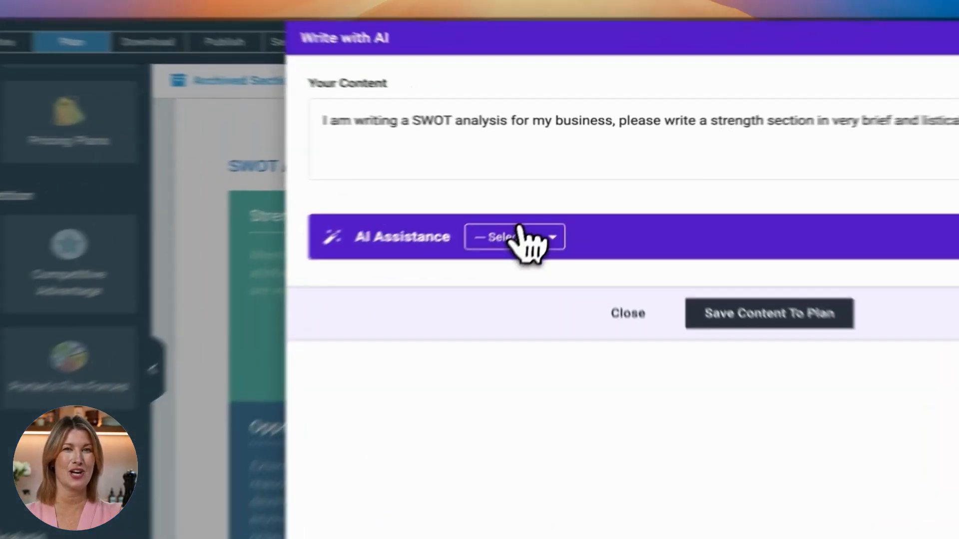
- Generate the strengths list with Auto Write, save it to the plan and check the text in the Strength box
click(545, 199)
click(547, 221)
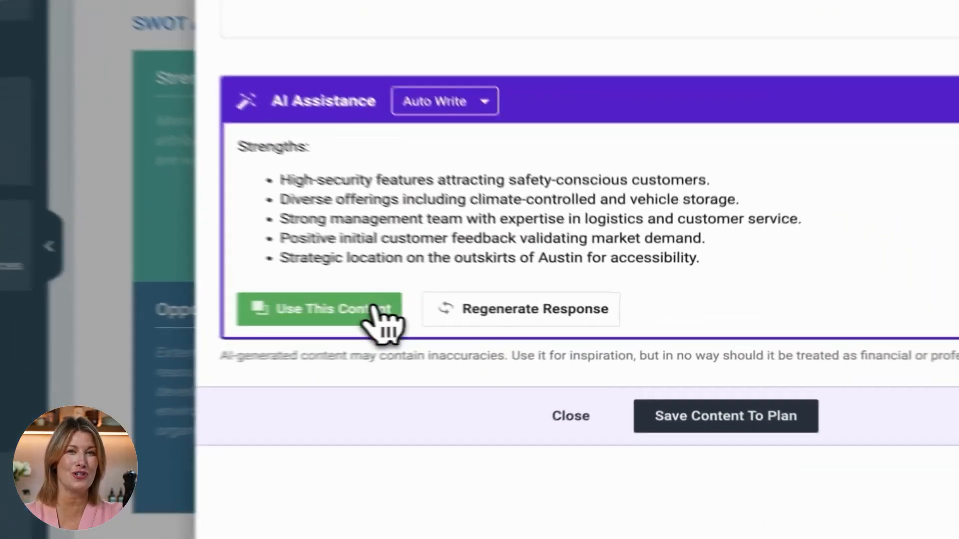
click(504, 318)
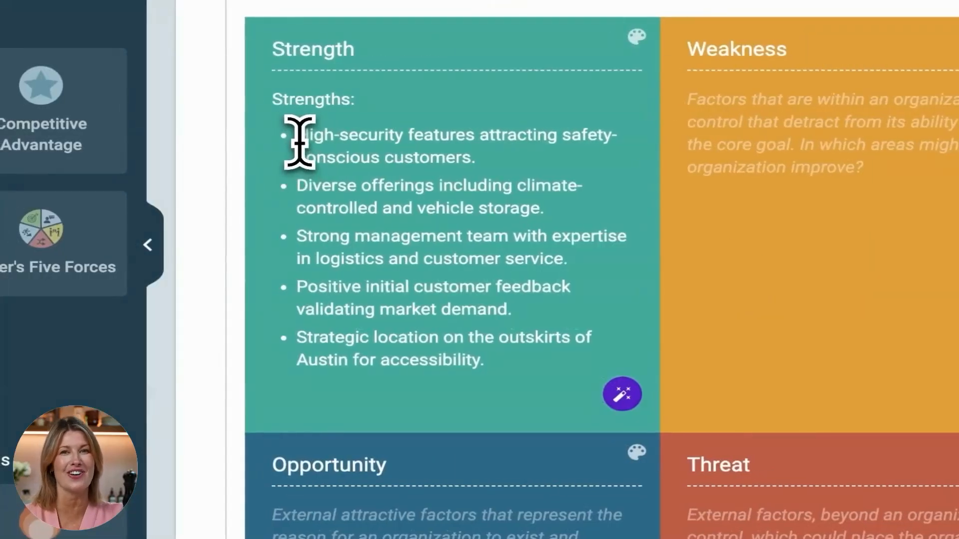
drag(95, 126, 307, 391)
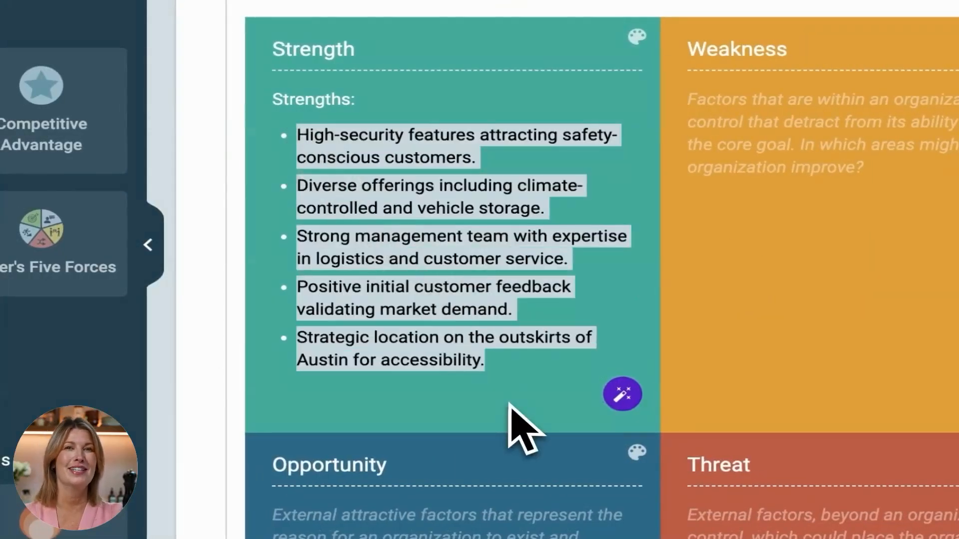
click(511, 360)
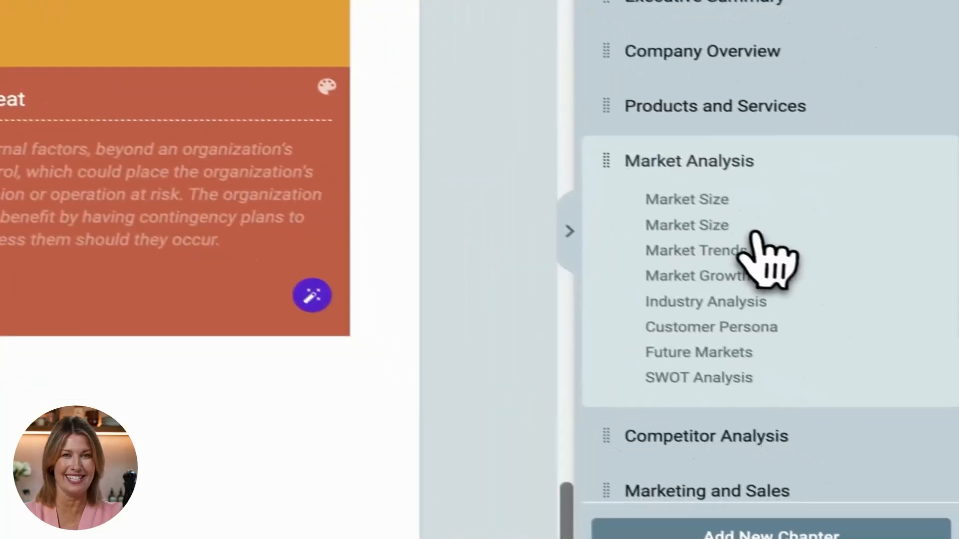
- Open the Financial Plan chapter from the plan outline
scroll(869, 284, down, 3)
click(707, 356)
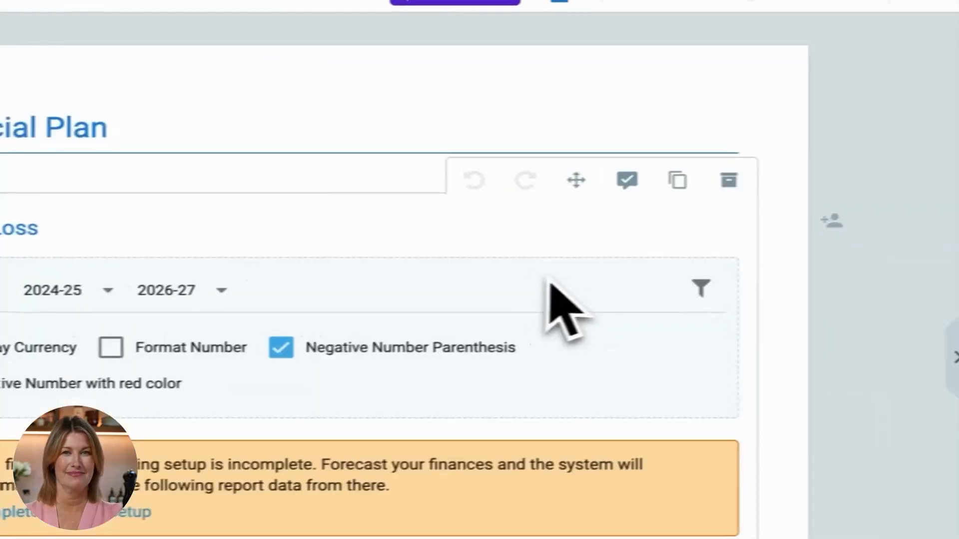
- Review the Profit & Loss report in the Financial Plan chapter and open the finance setup from its incomplete-forecast notice
scroll(520, 270, down, 4)
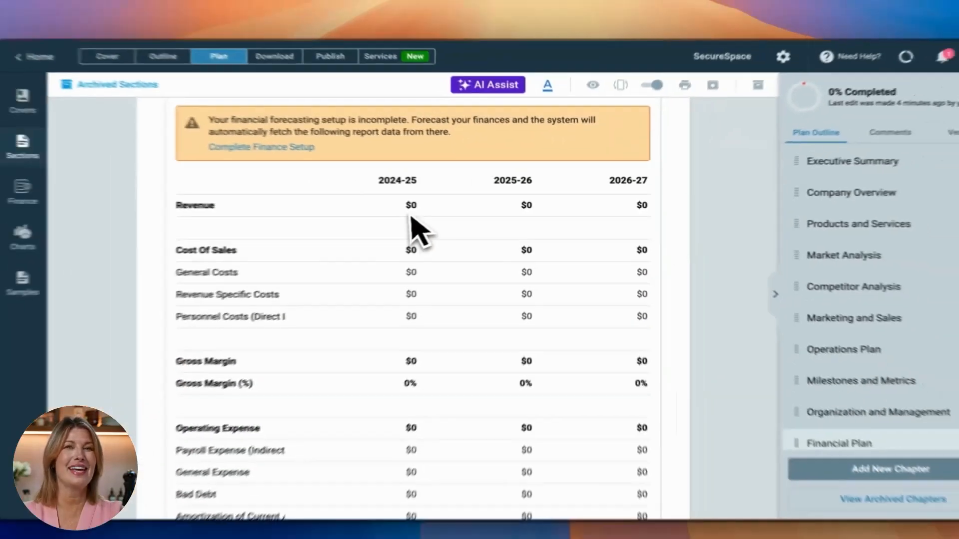
scroll(497, 272, down, 3)
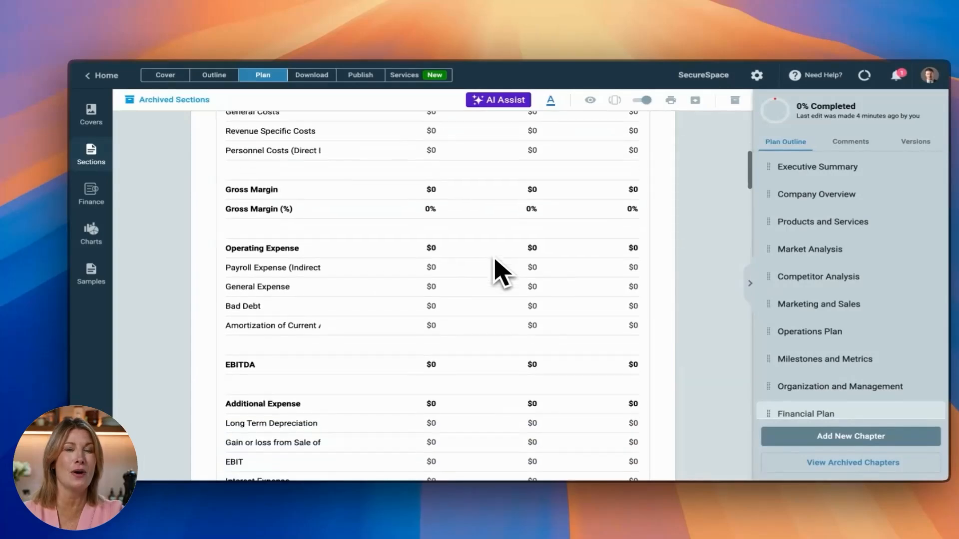
scroll(497, 272, up, 5)
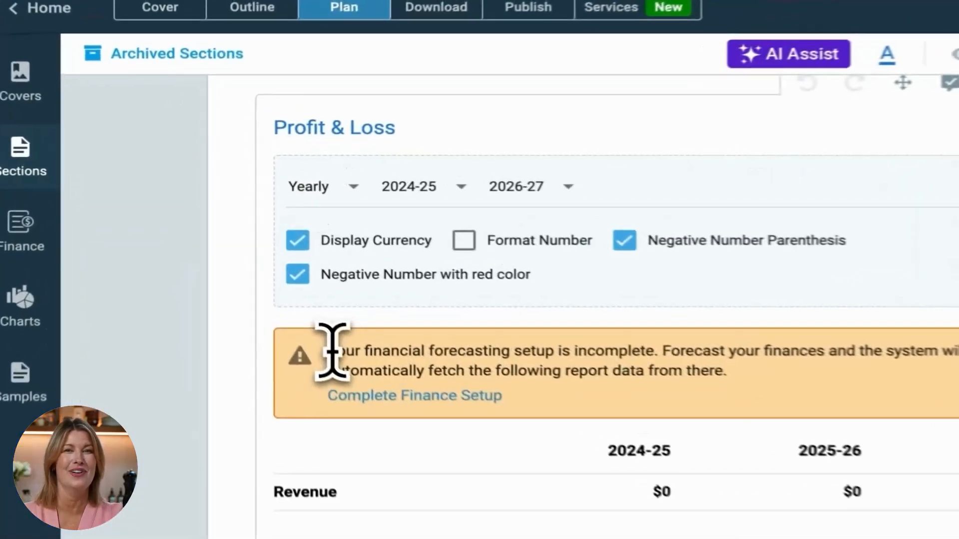
drag(253, 258, 351, 262)
drag(532, 372, 593, 372)
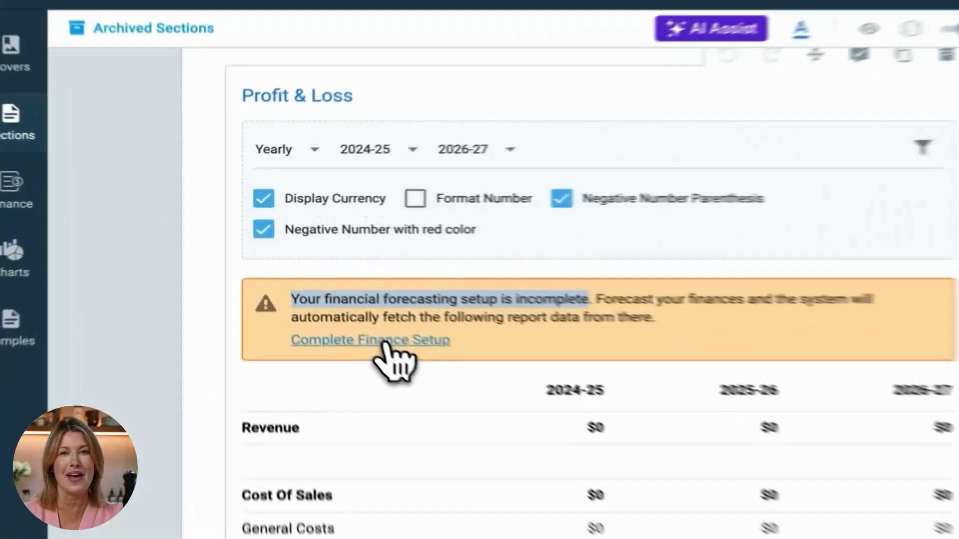
click(308, 281)
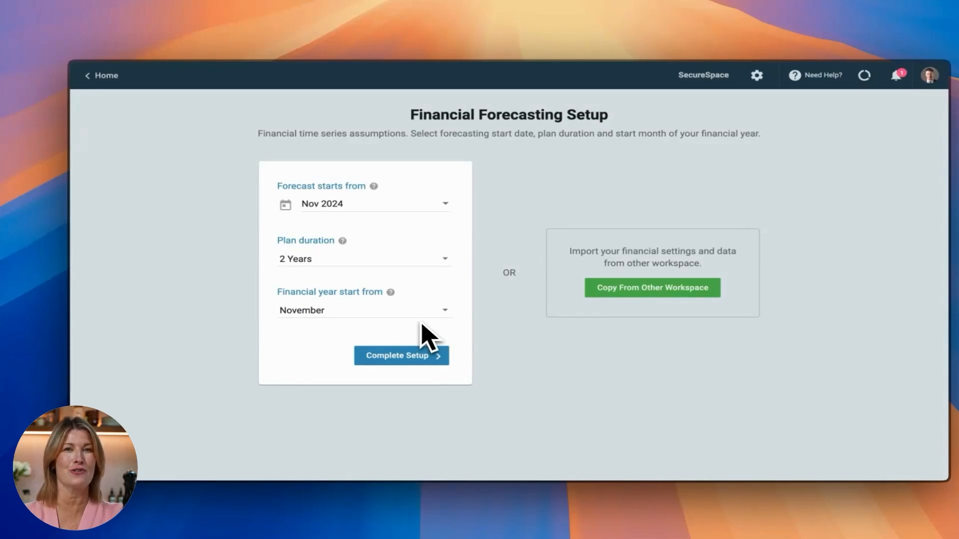
- Complete the financial forecasting setup with a Jan 2024 start, a 3-year plan duration and a financial year starting in January
click(444, 205)
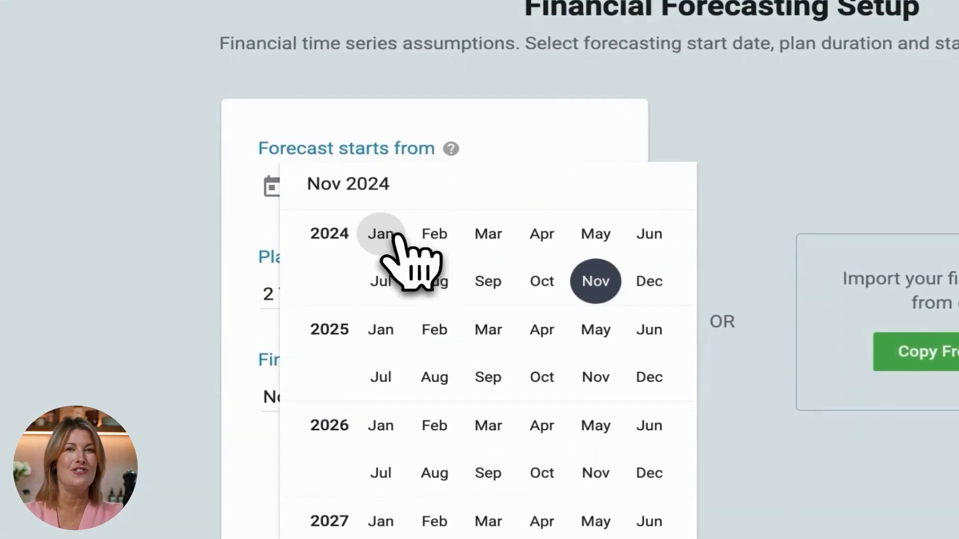
click(394, 234)
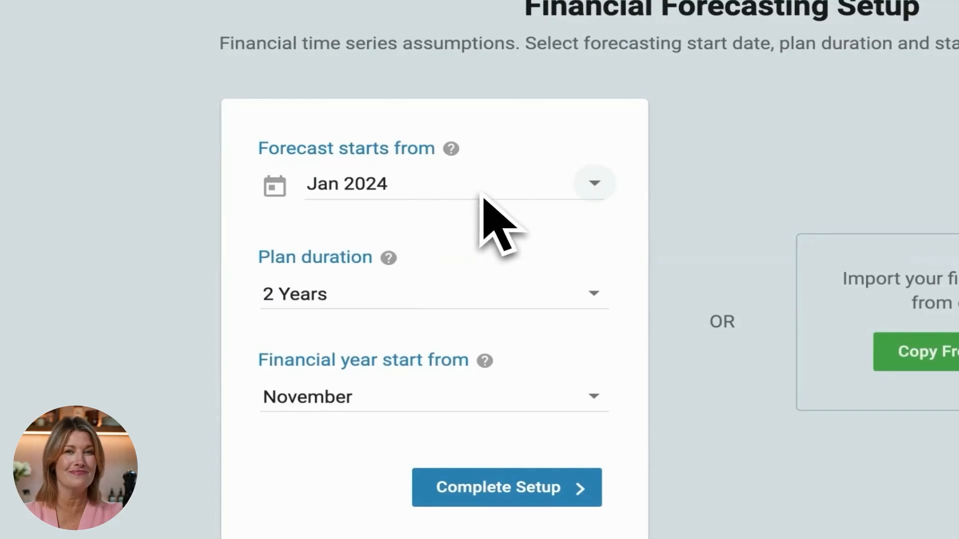
click(593, 294)
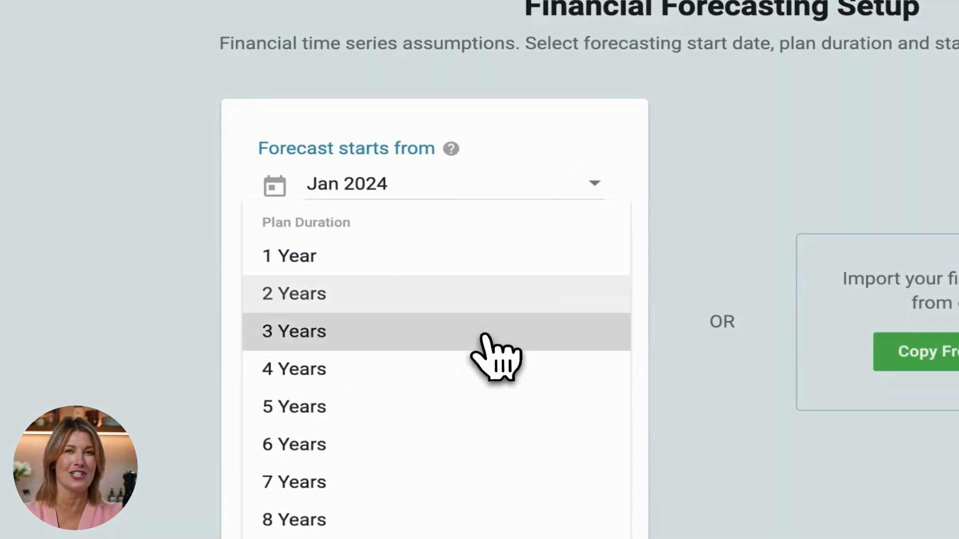
click(481, 336)
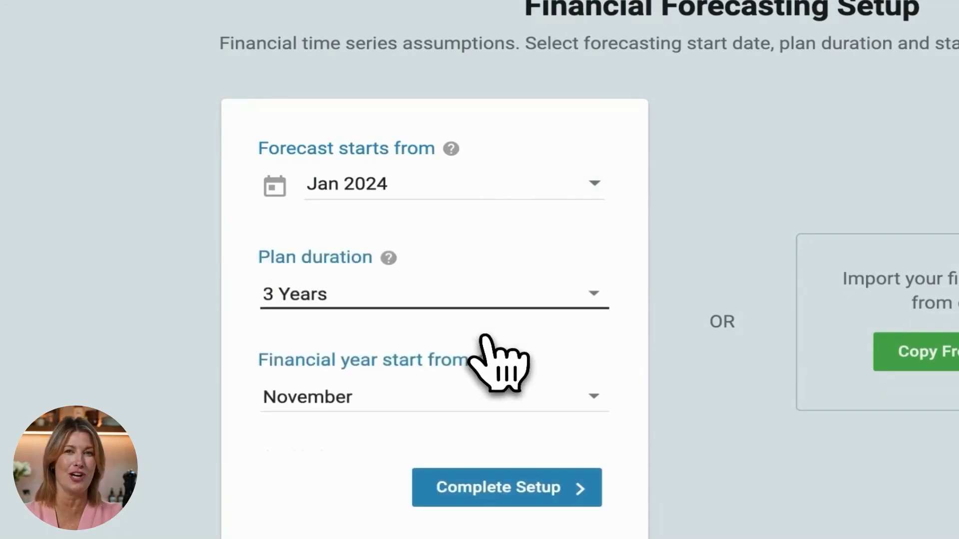
click(594, 397)
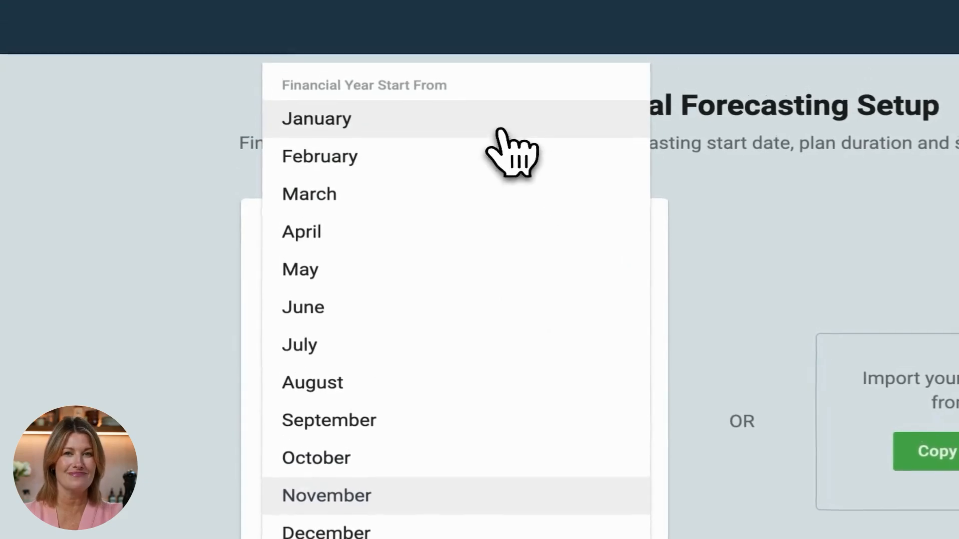
click(480, 30)
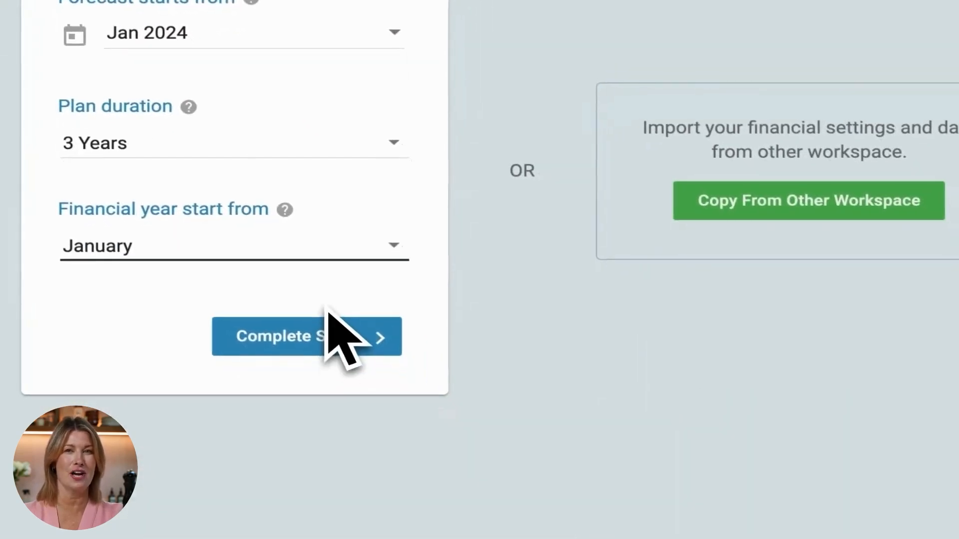
click(325, 320)
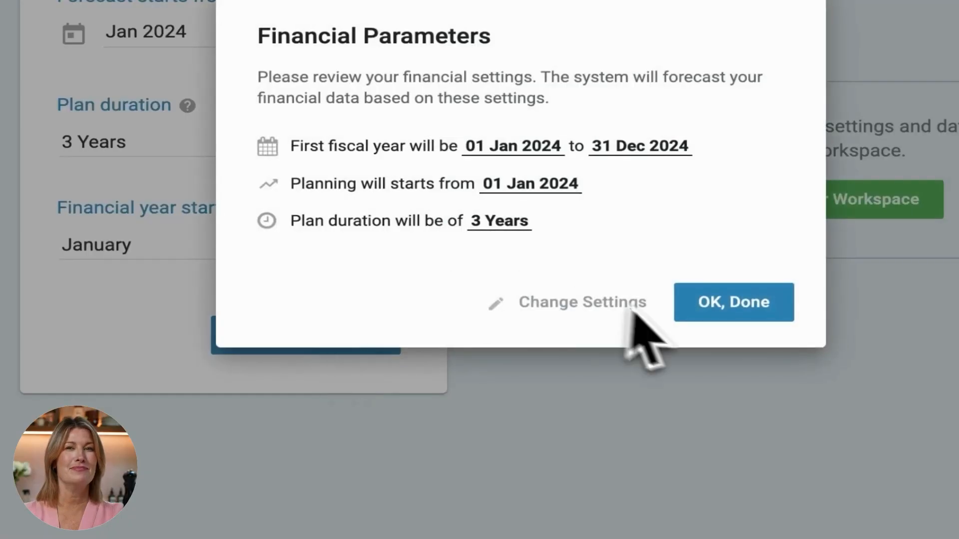
click(724, 304)
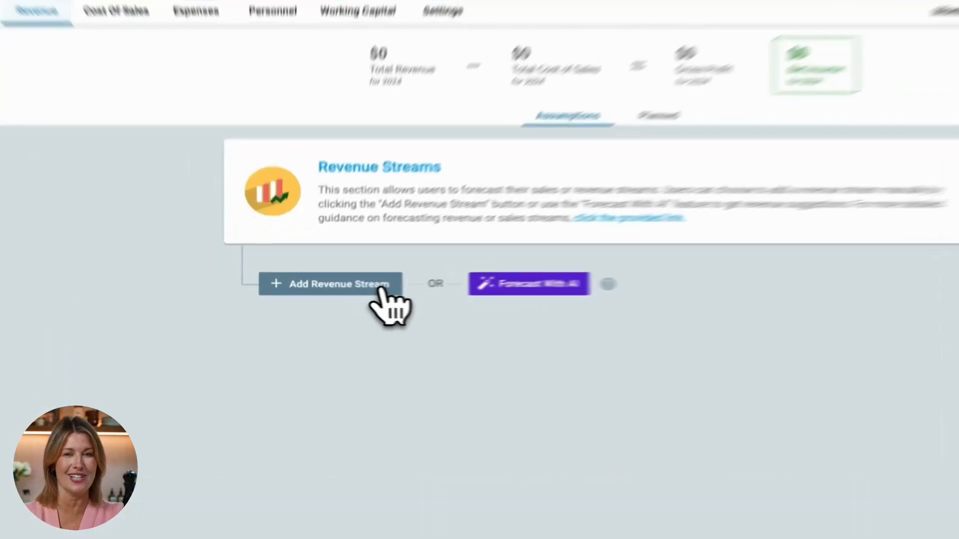
- Add a revenue stream called "Rental of Storage Units" to the revenue forecast
click(352, 294)
click(475, 282)
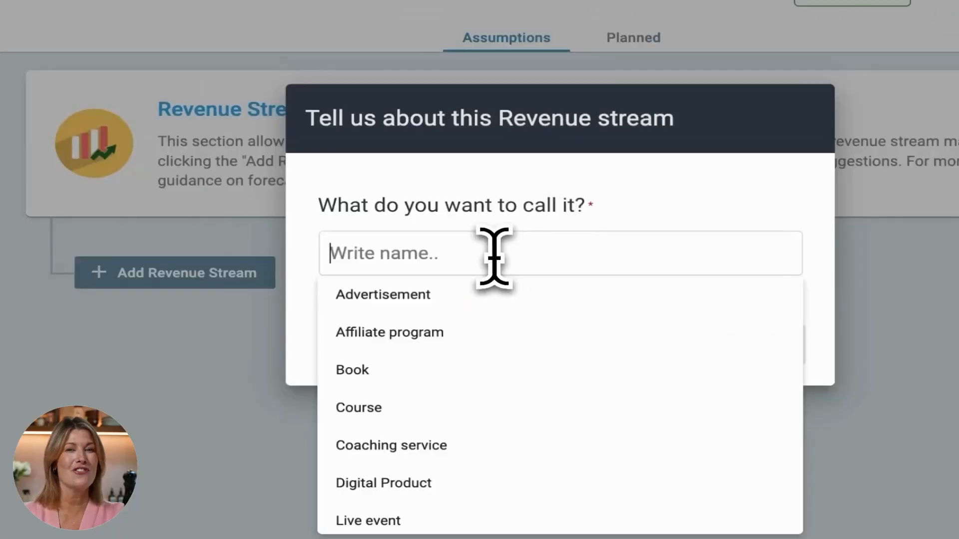
text(Rental of Storage Units)
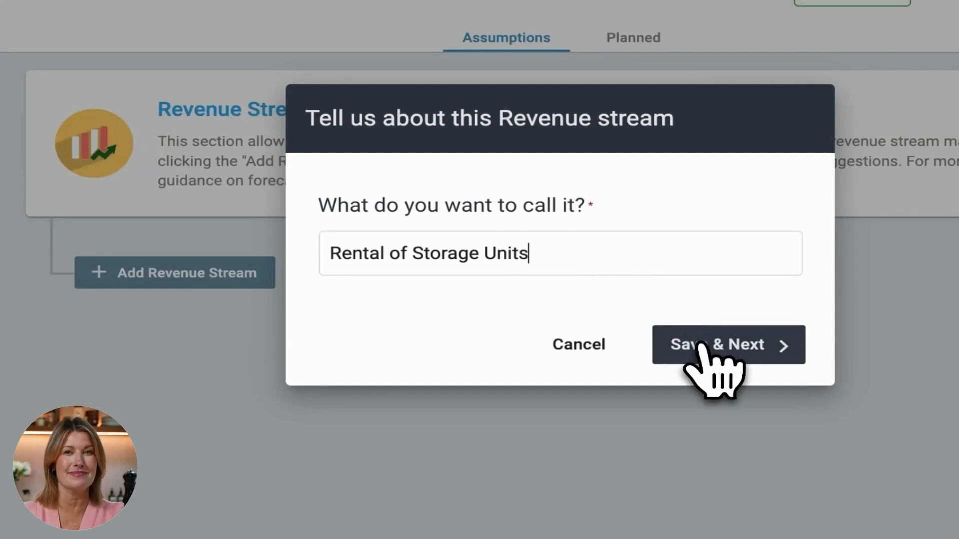
click(718, 353)
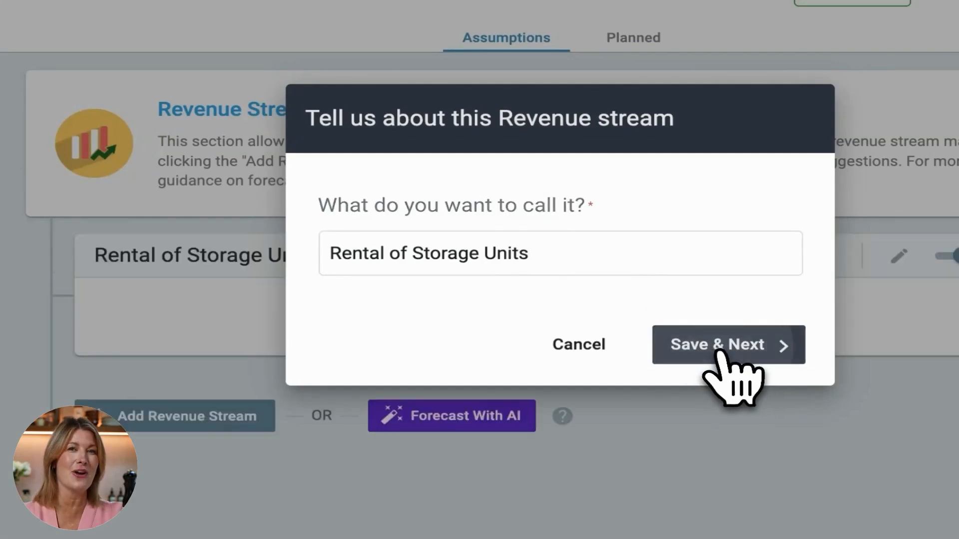
click(683, 335)
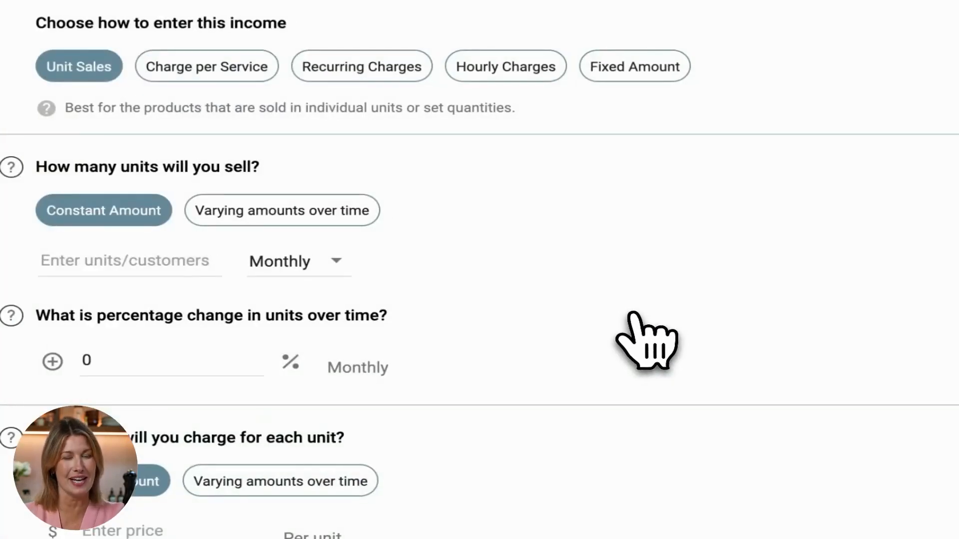
- Set the storage rental stream to 1000 units monthly at $80 per unit with a 2% monthly change, save it and close its forecast table
click(425, 134)
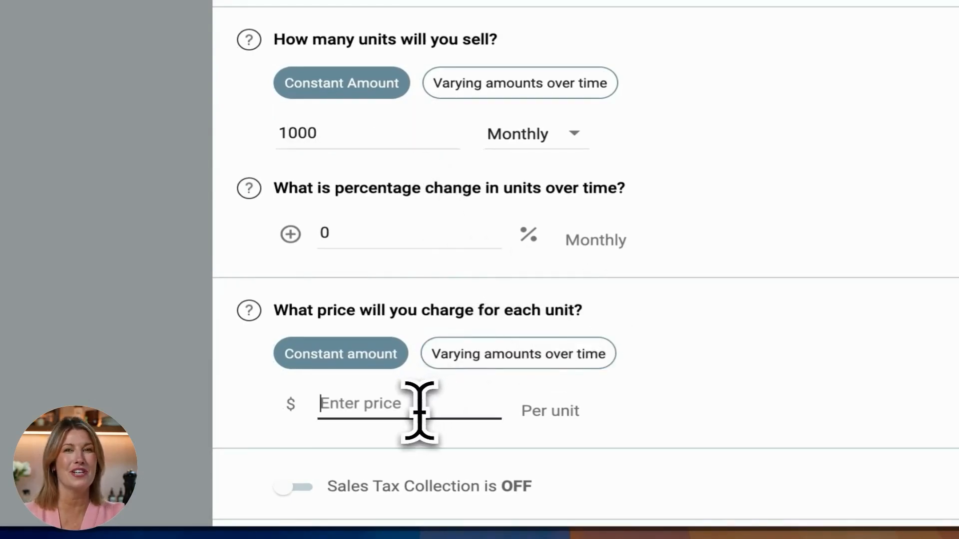
text(80)
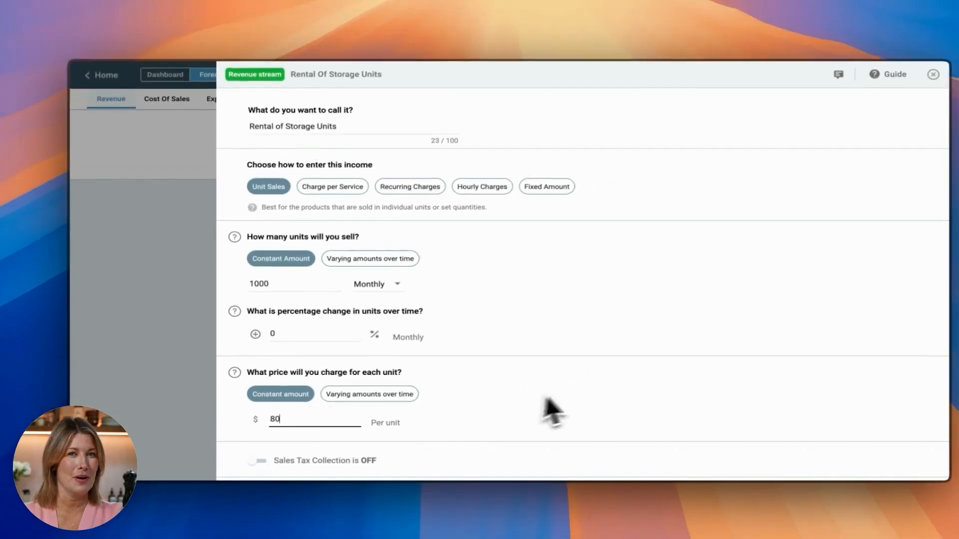
scroll(535, 350, down, 3)
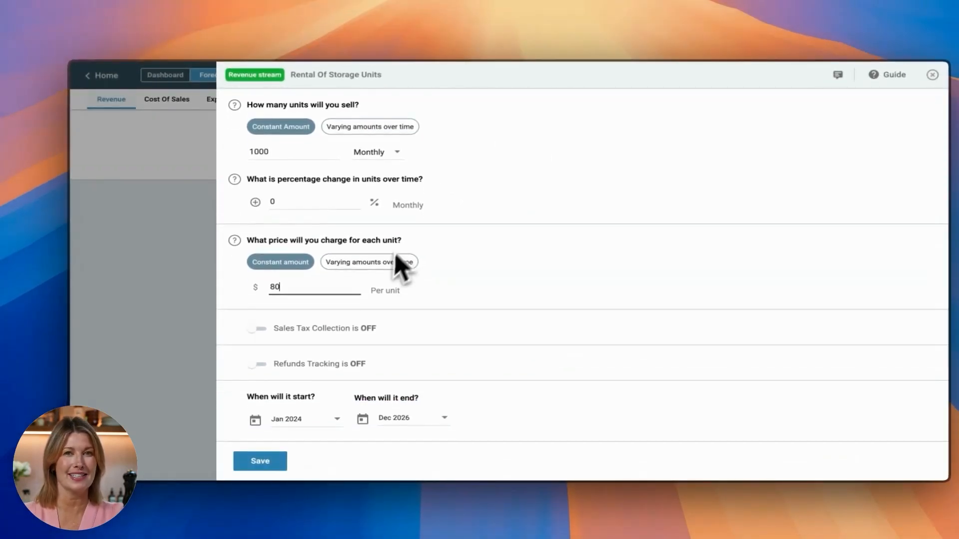
scroll(406, 255, up, 1)
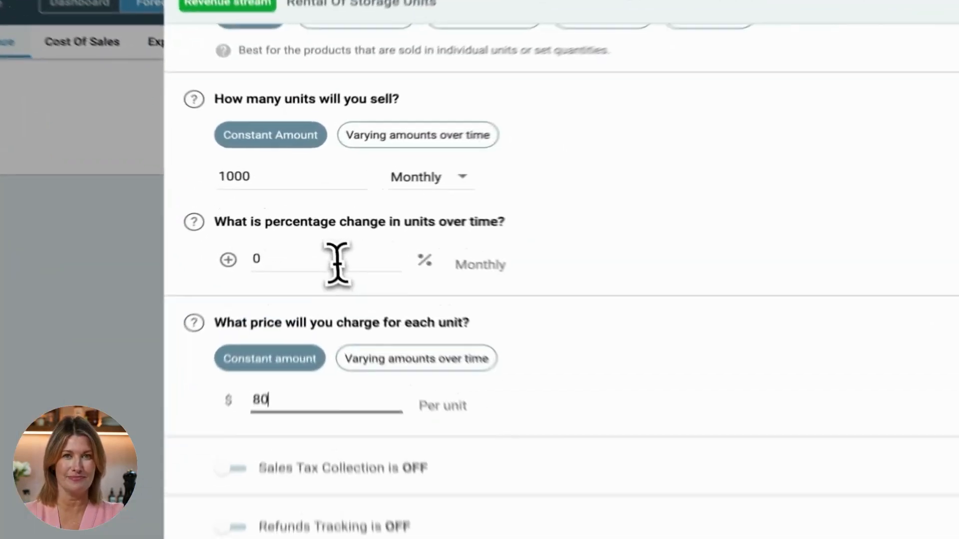
click(338, 262)
text(2)
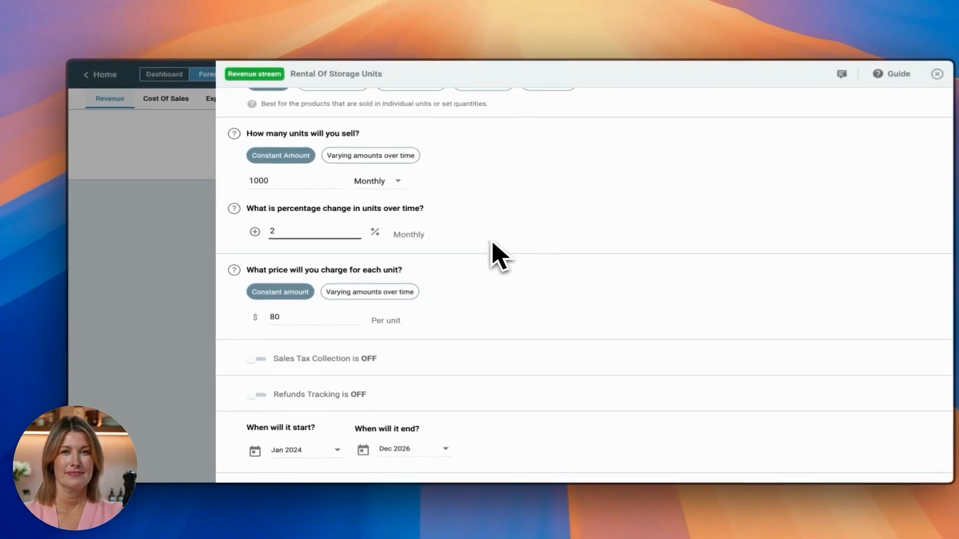
scroll(666, 294, down, 1)
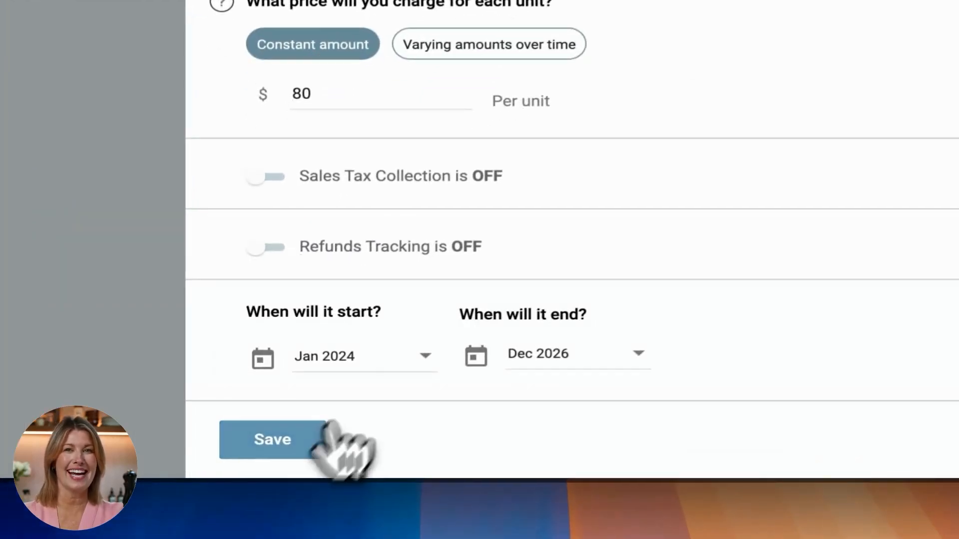
click(283, 464)
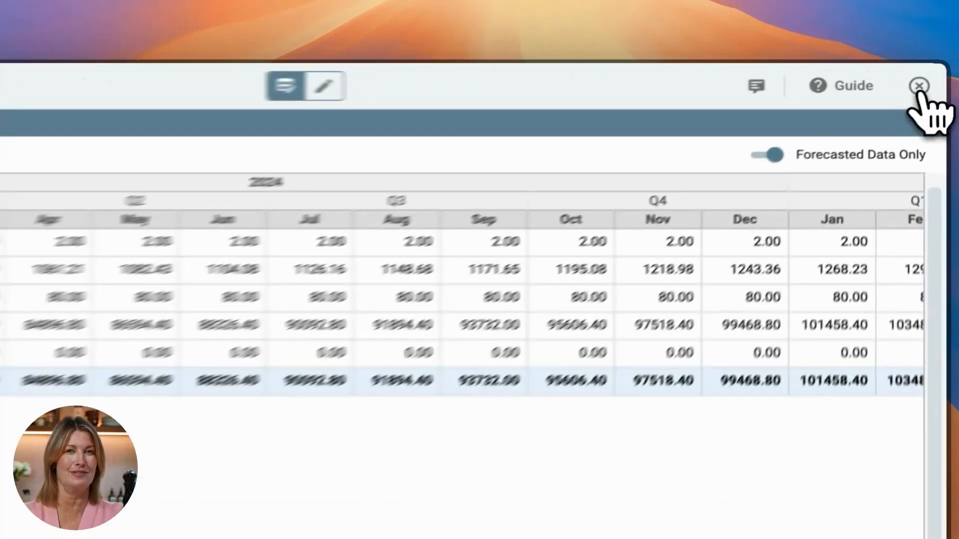
click(931, 75)
- Edit the Rental of Storage Units revenue stream to start in Jul 2024 and save the change
scroll(499, 350, down, 5)
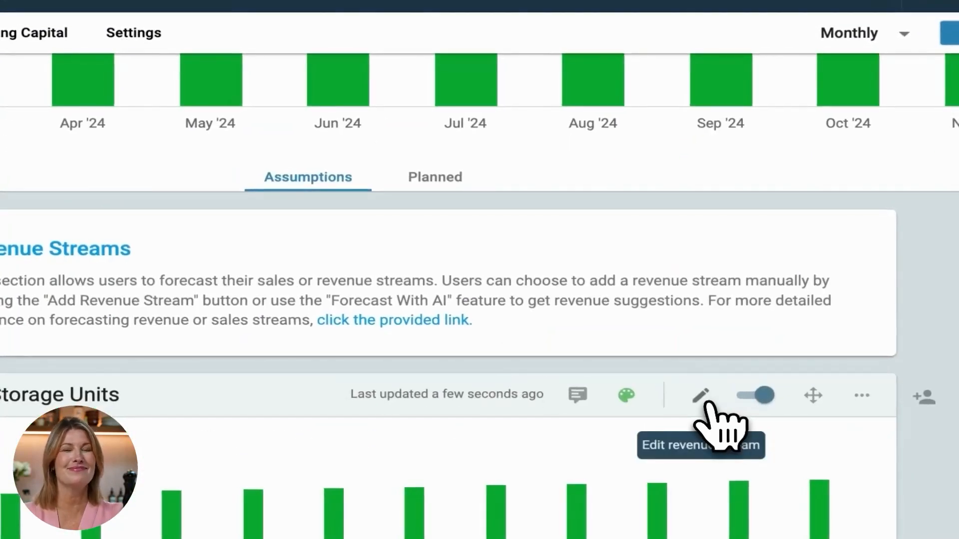
click(701, 396)
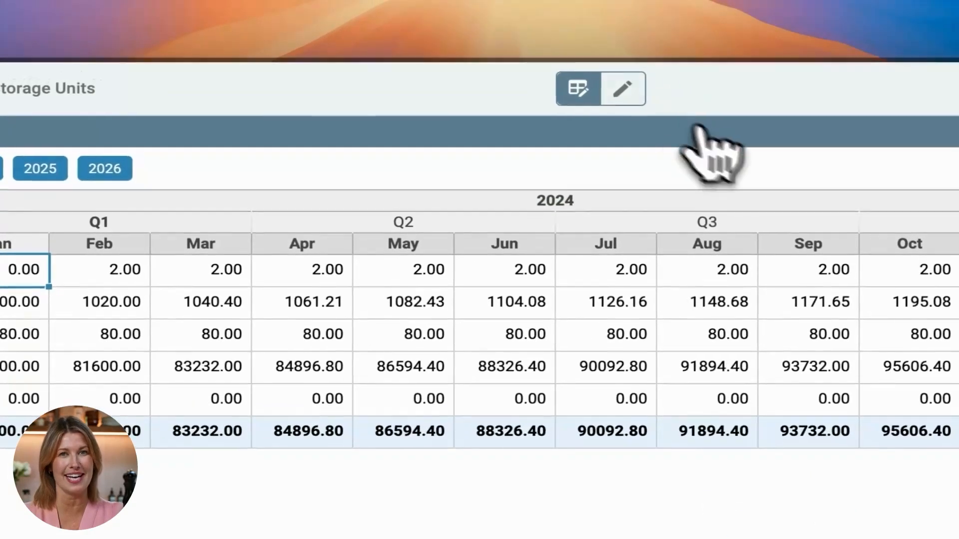
click(623, 89)
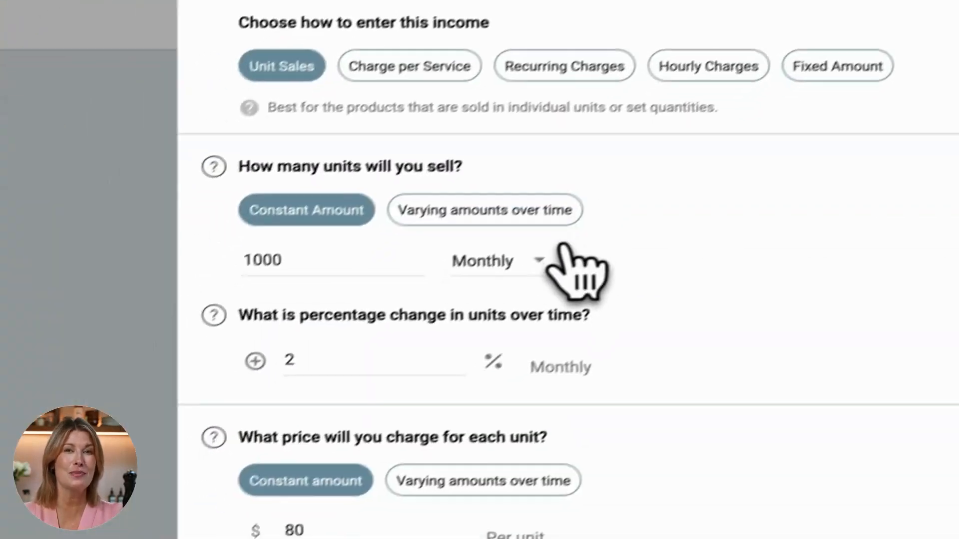
scroll(574, 267, down, 5)
click(439, 510)
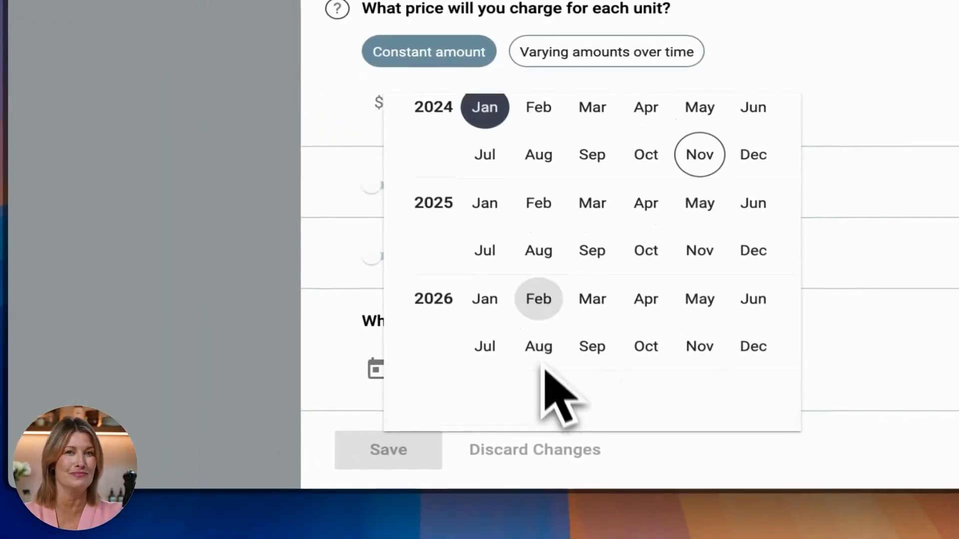
click(496, 179)
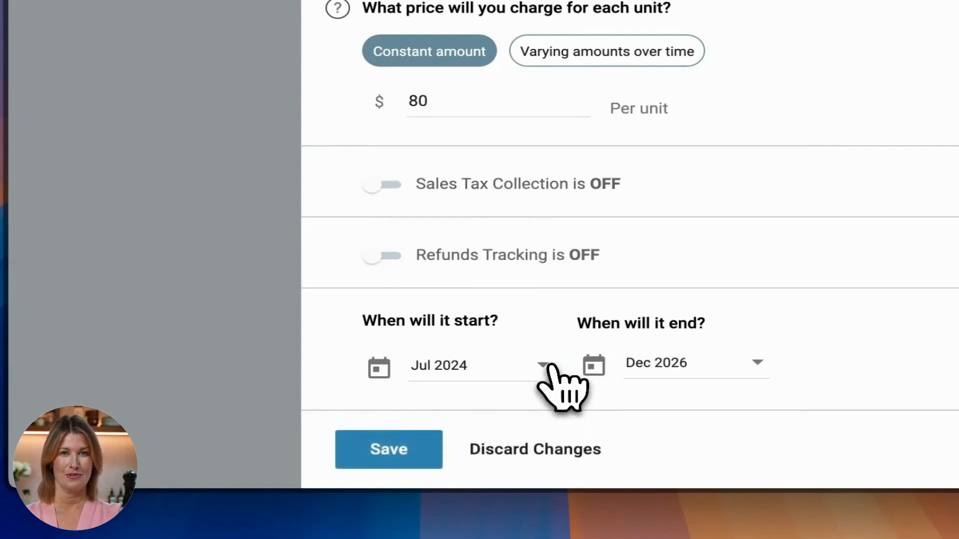
click(548, 367)
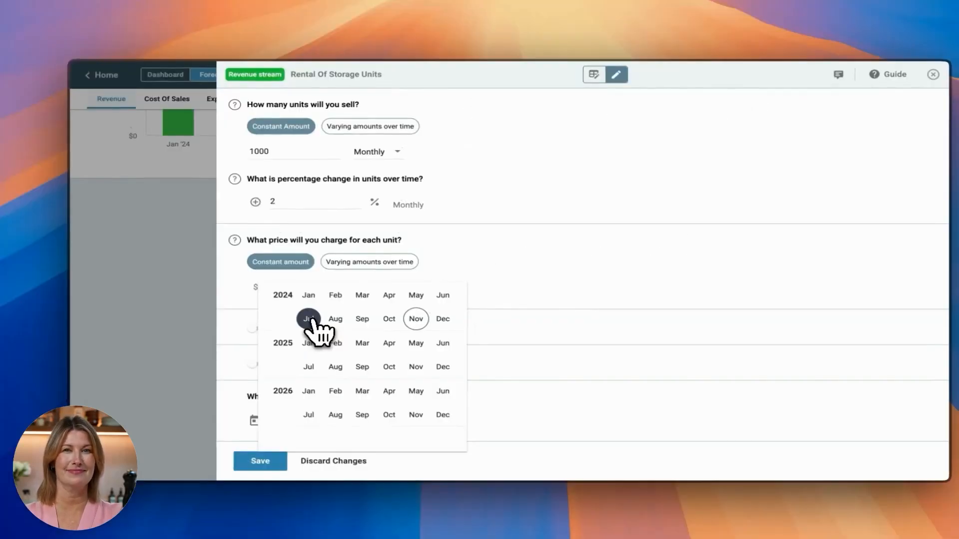
click(309, 319)
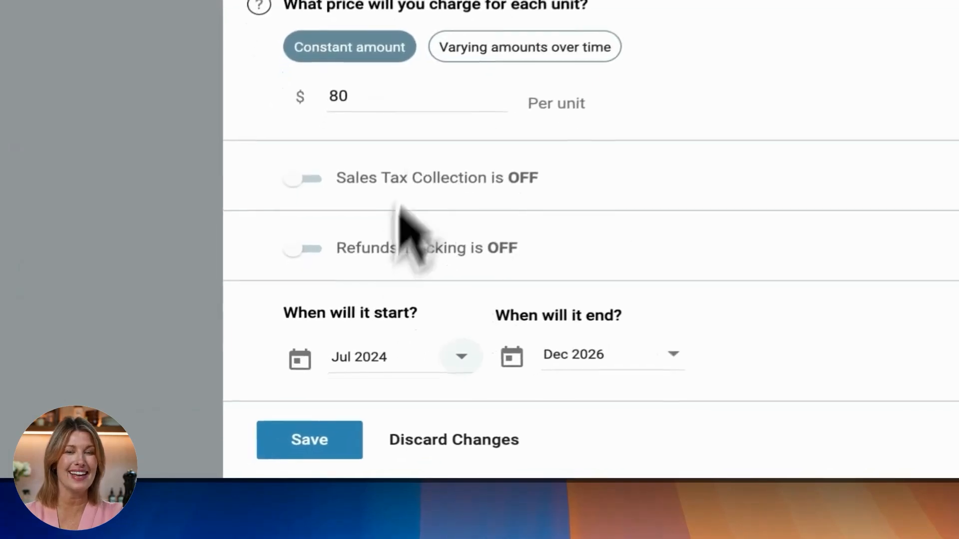
click(273, 466)
click(779, 292)
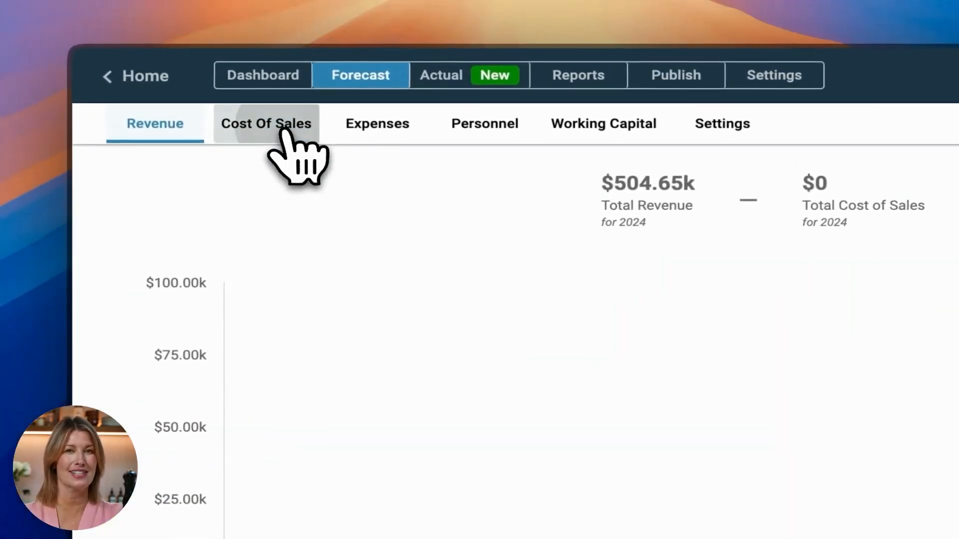
- Add a cost of sale called "Maintenance and upkeep costs" to Rental of Storage Units at a constant 10% of revenue, save it and close its table
click(281, 131)
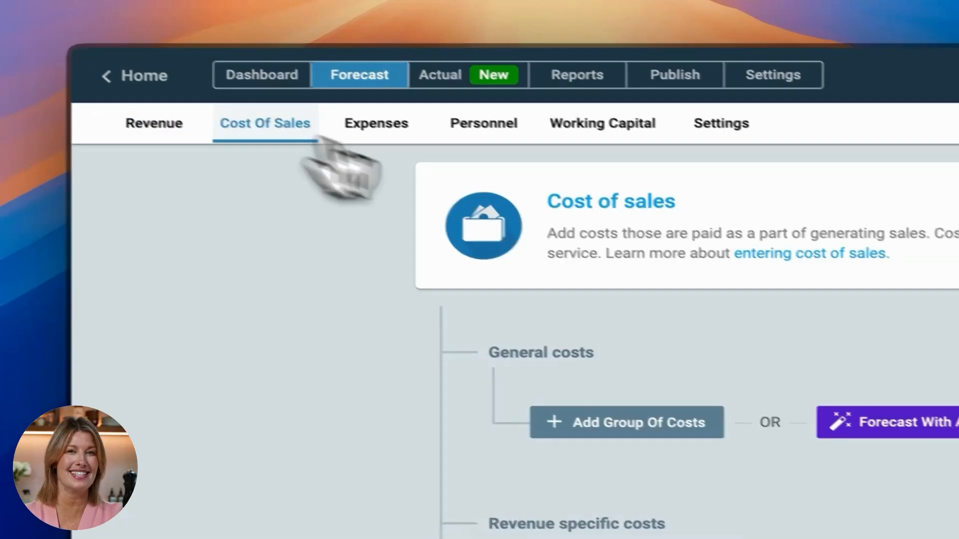
scroll(499, 434, down, 3)
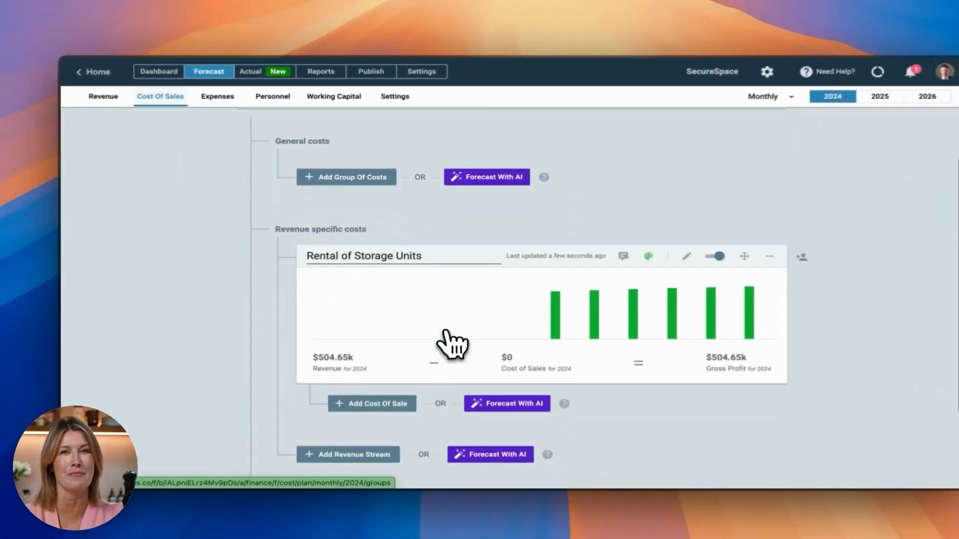
click(462, 365)
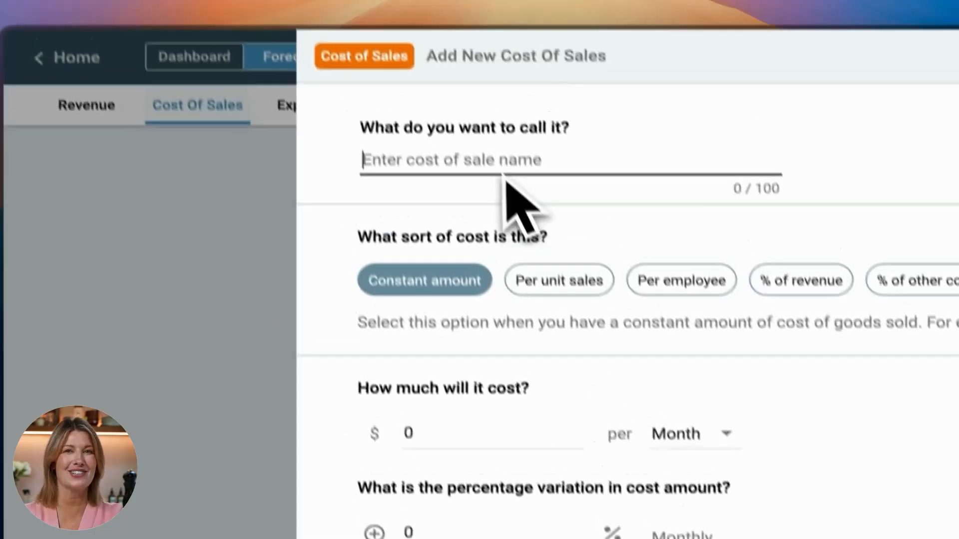
text(Maintenance and upkeep costs)
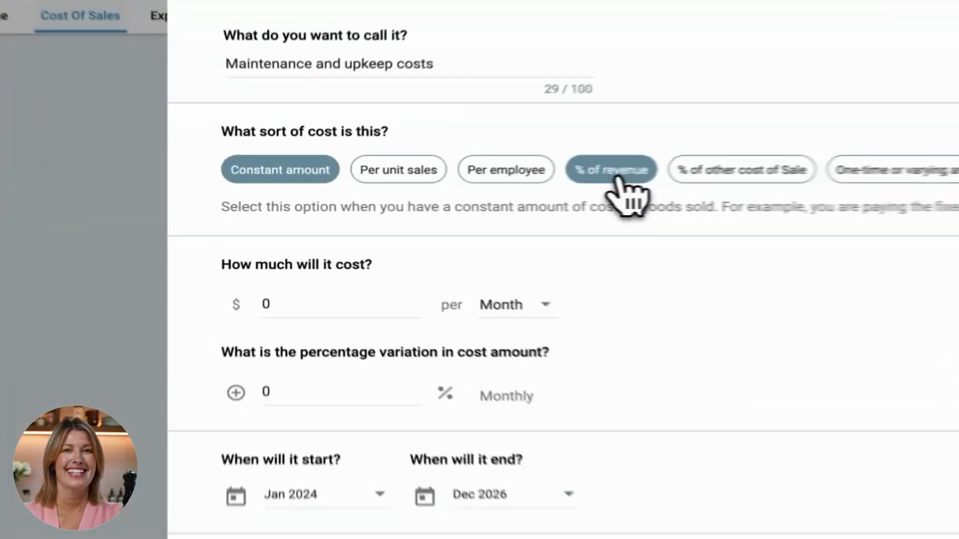
click(471, 188)
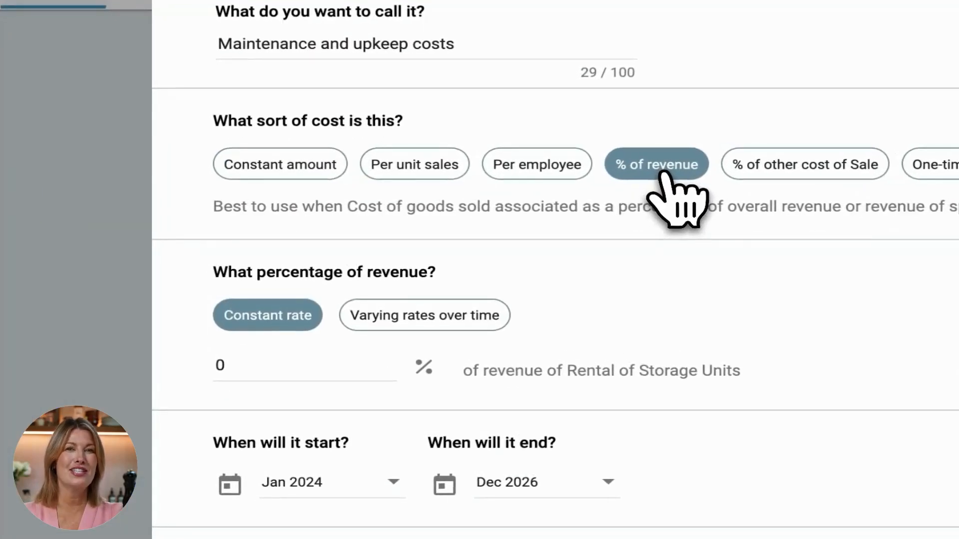
click(358, 372)
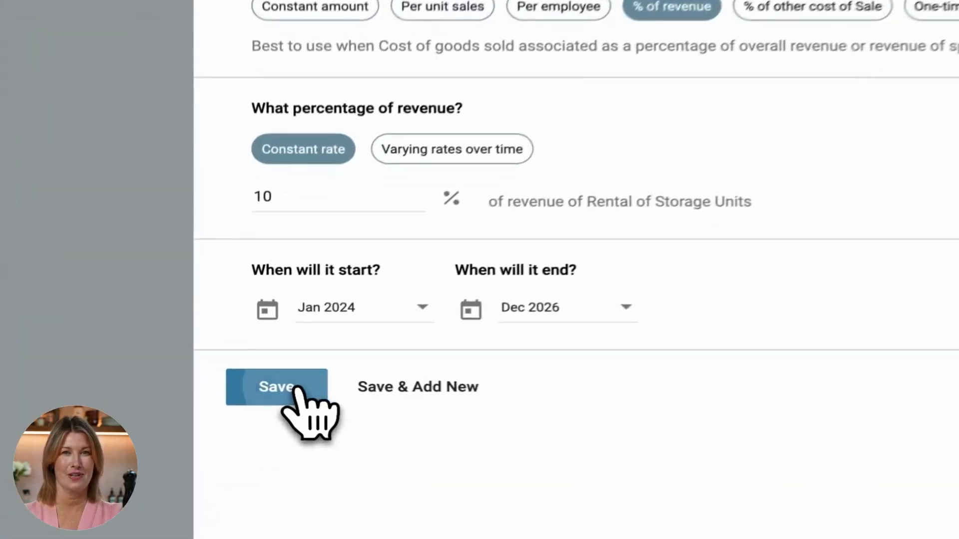
click(273, 388)
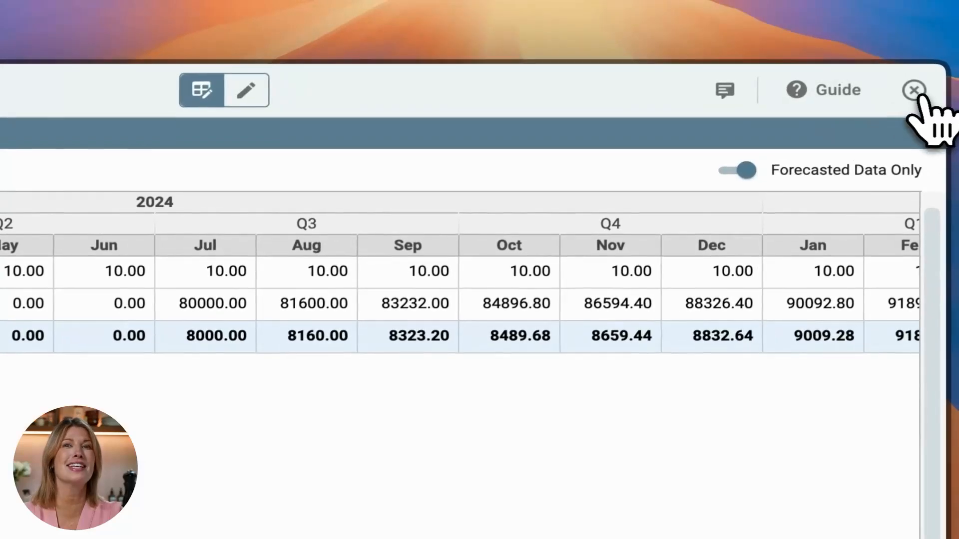
click(918, 88)
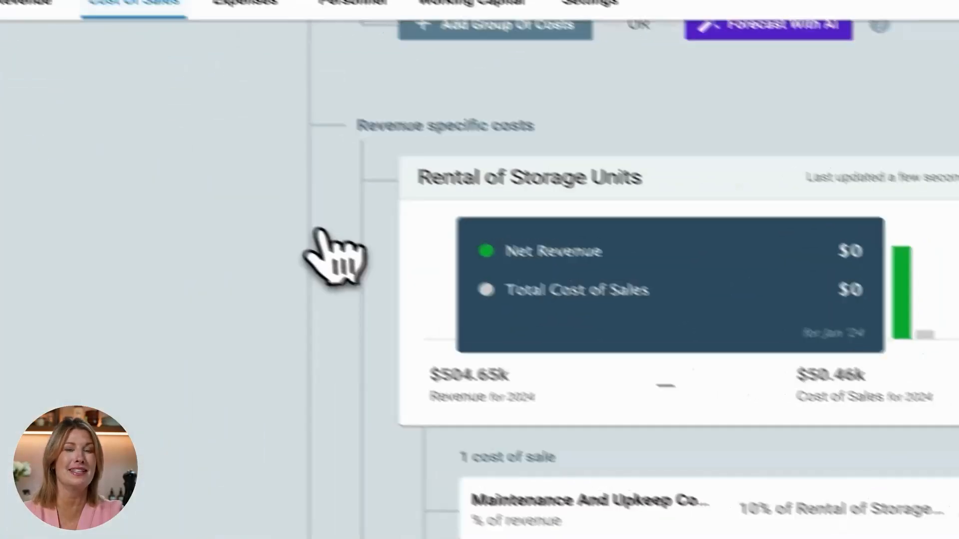
- Generate AI suggestions for operating expense streams with the business described as "Storage facility business"
click(244, 2)
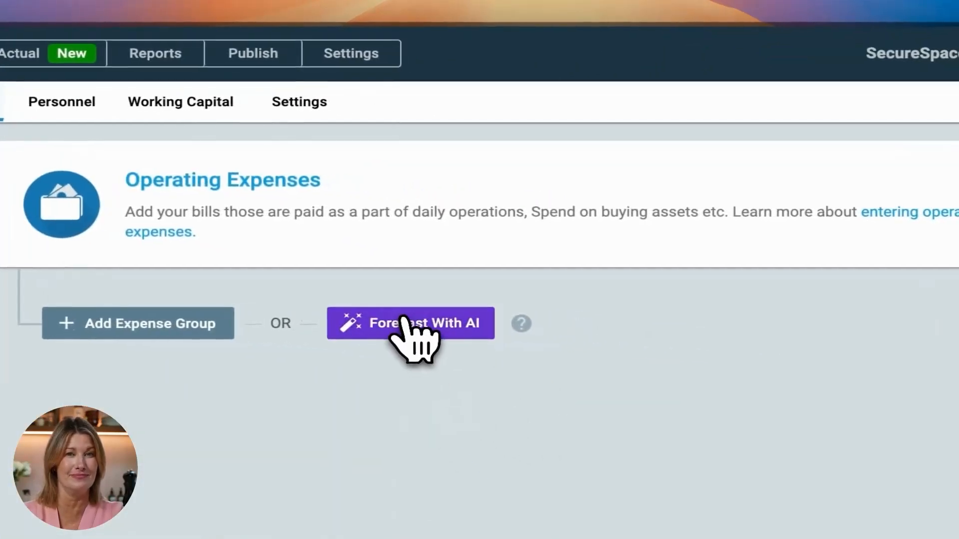
click(404, 319)
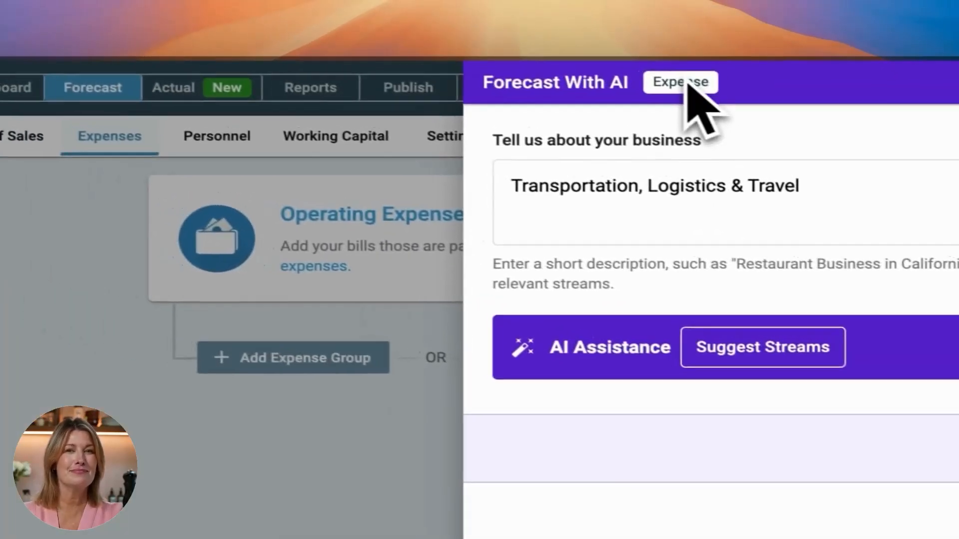
click(708, 158)
text(-)
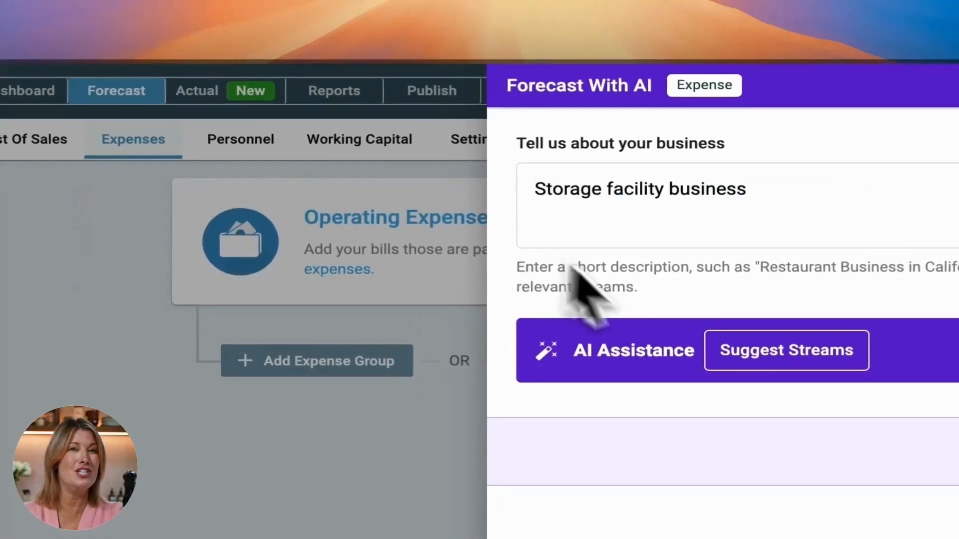
click(549, 205)
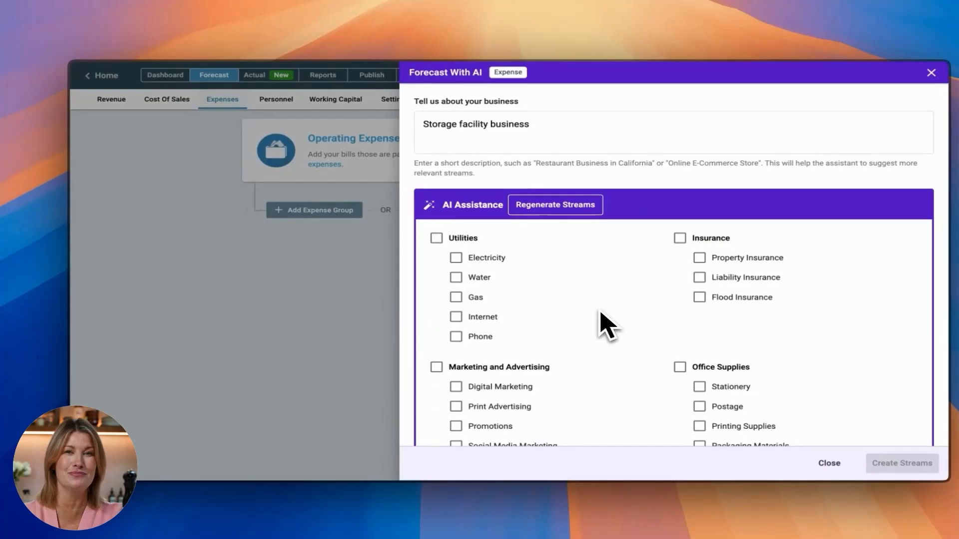
- Select Electricity, Digital Marketing, Facility Repairs and Business License from the suggested expenses and create their streams
scroll(596, 372, down, 3)
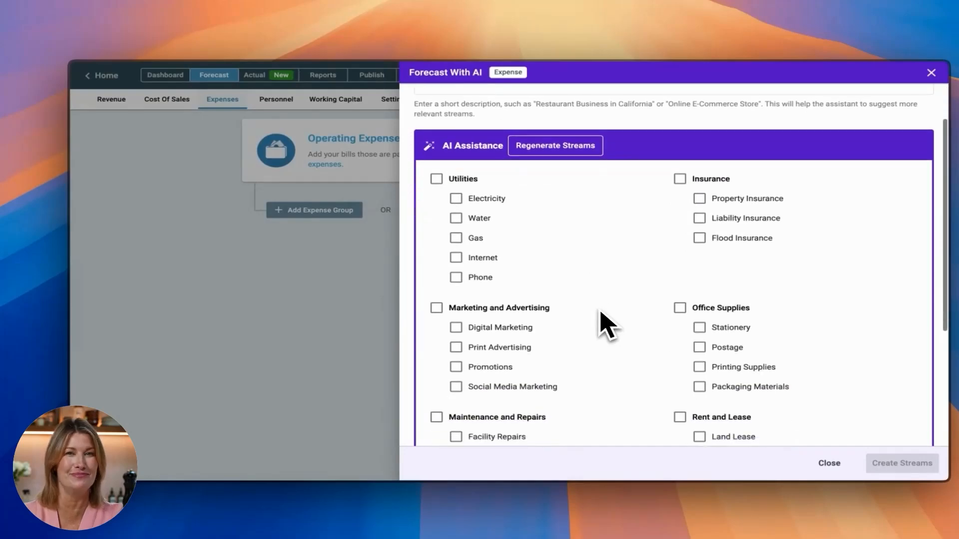
click(456, 306)
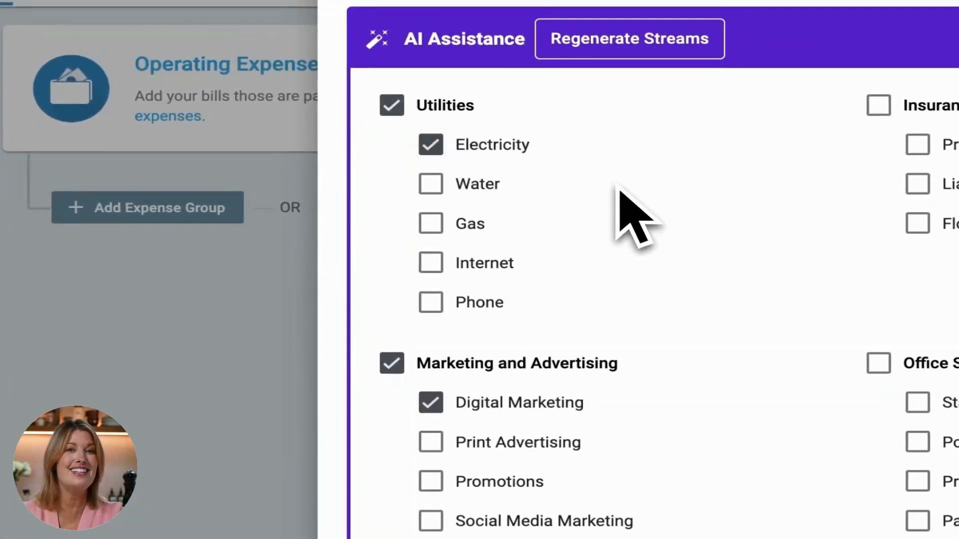
scroll(619, 191, down, 3)
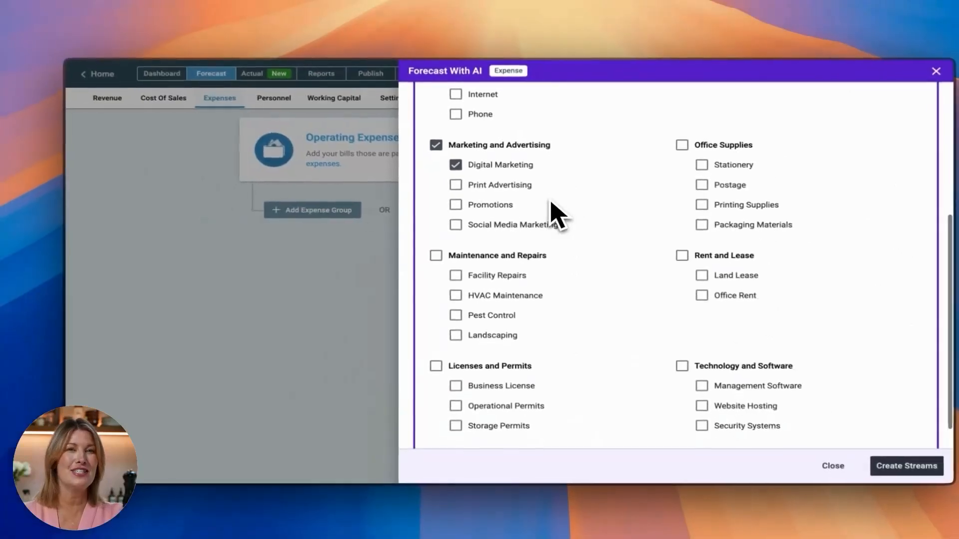
scroll(605, 214, down, 2)
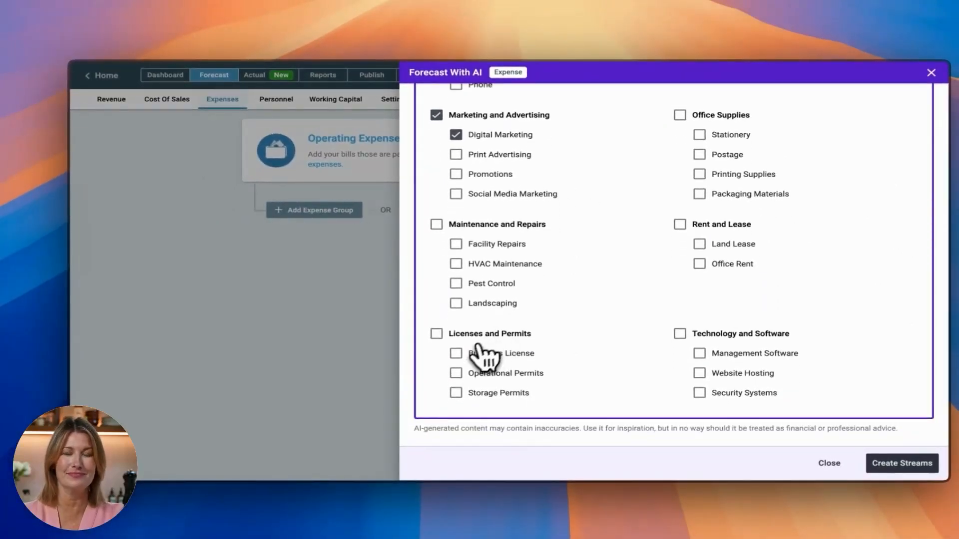
click(477, 346)
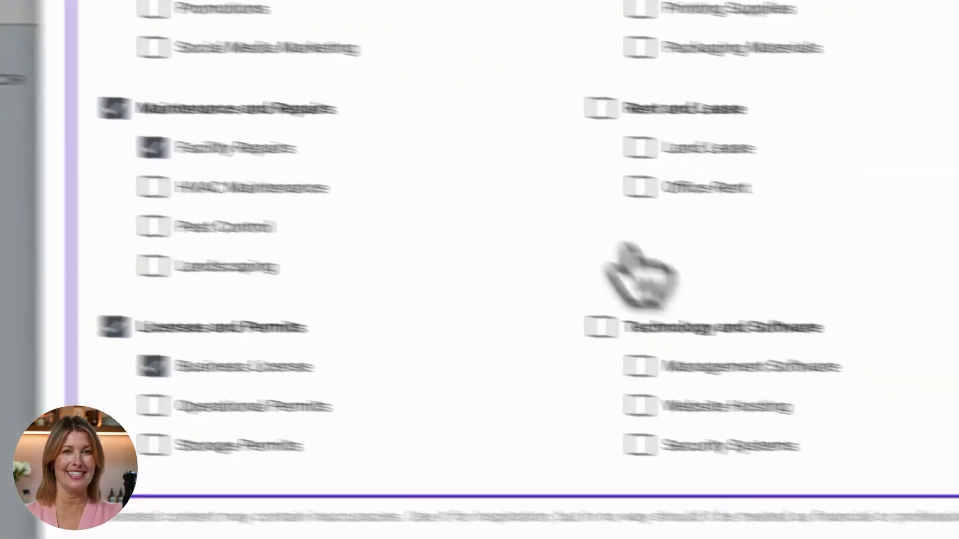
click(862, 507)
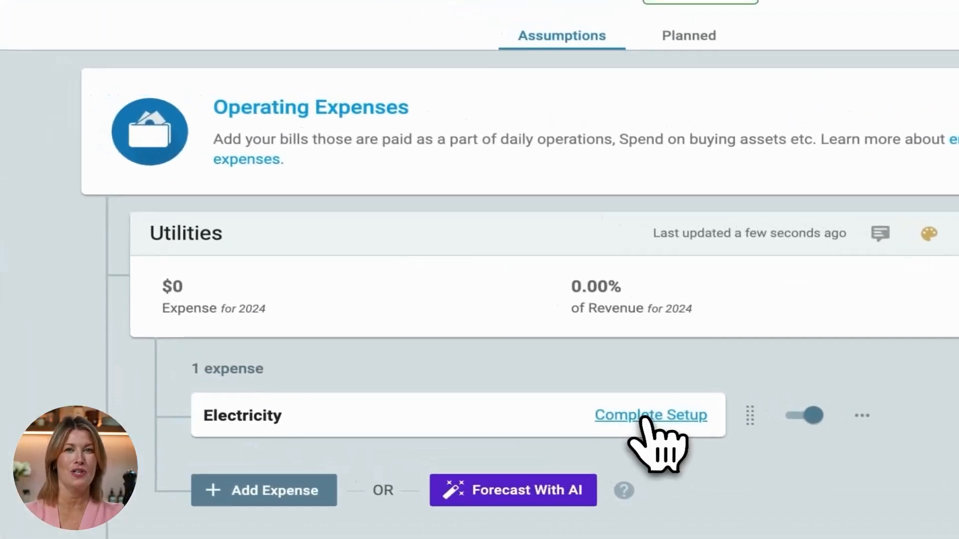
- Set up the Electricity expense as a constant amount of $500 per month and save it
click(648, 420)
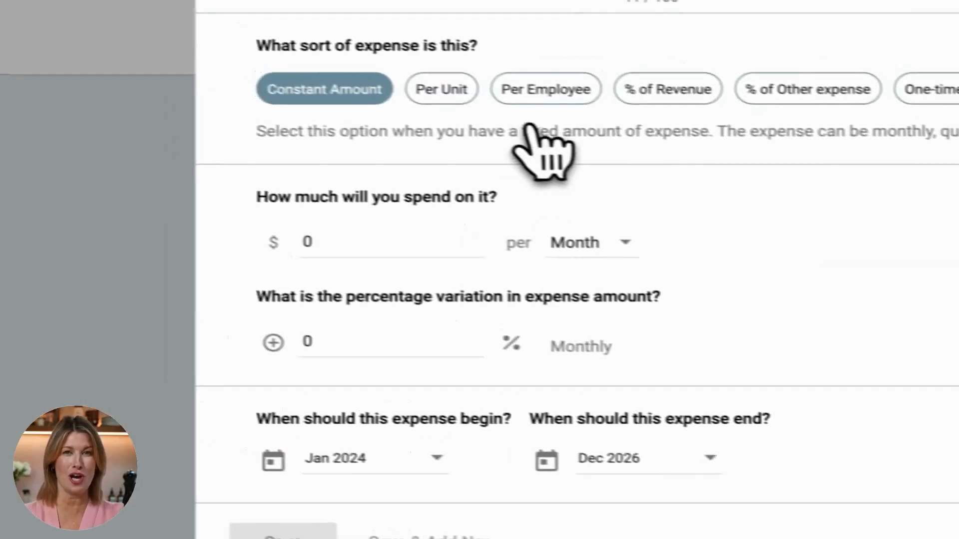
double_click(448, 245)
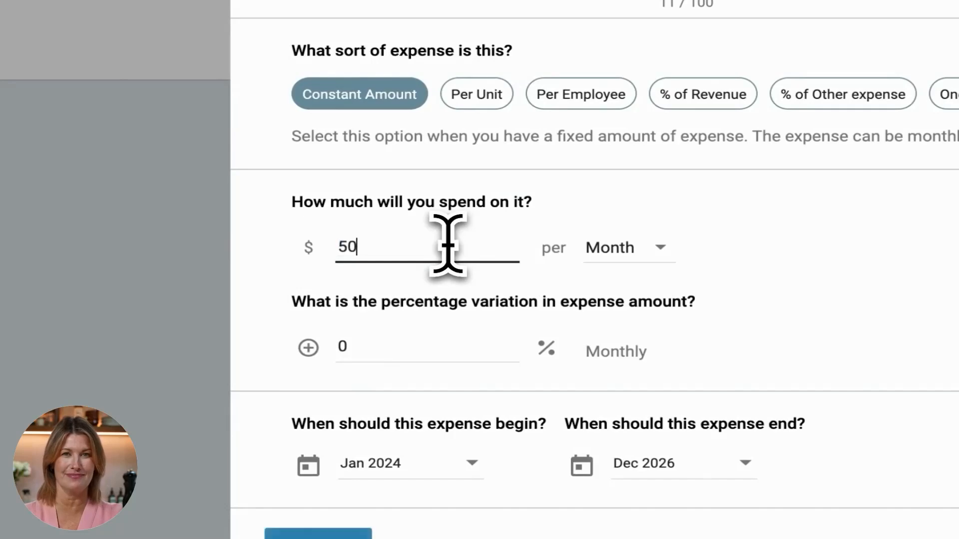
text(500)
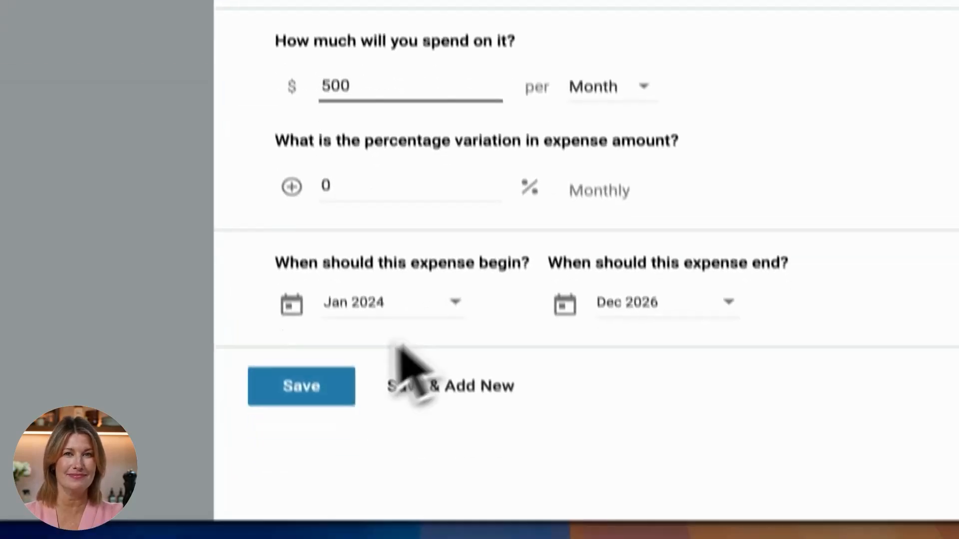
click(324, 536)
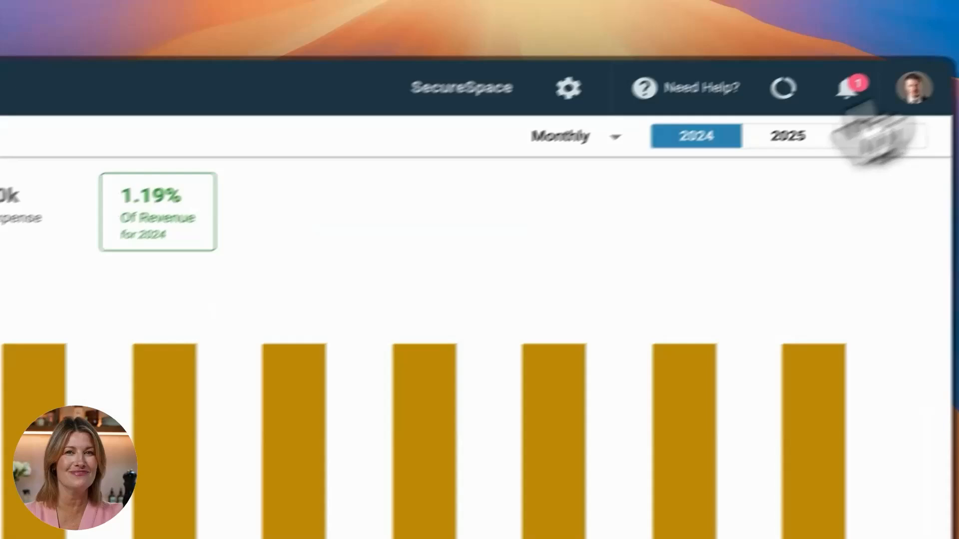
- Set up the Digital Marketing expense as a constant amount per month, save it and close its table
scroll(469, 381, down, 10)
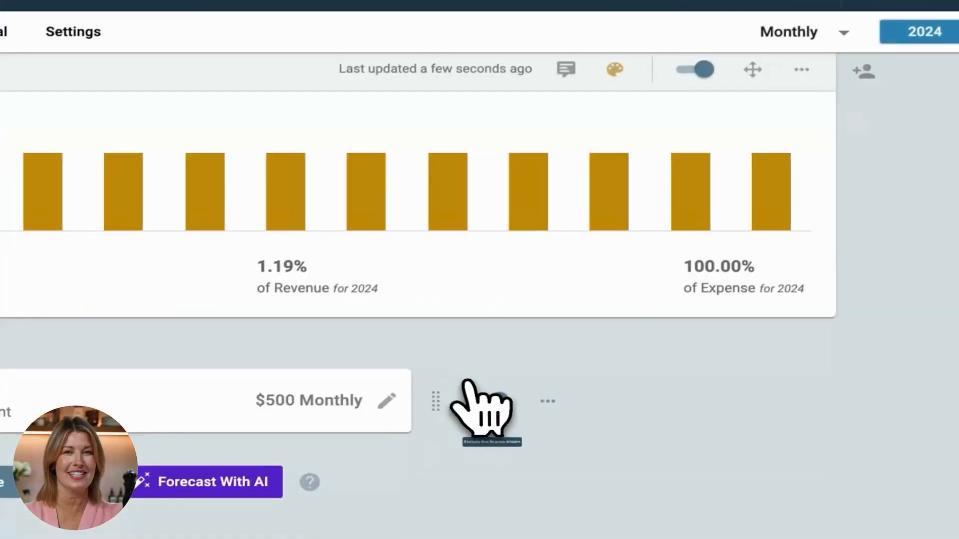
click(370, 353)
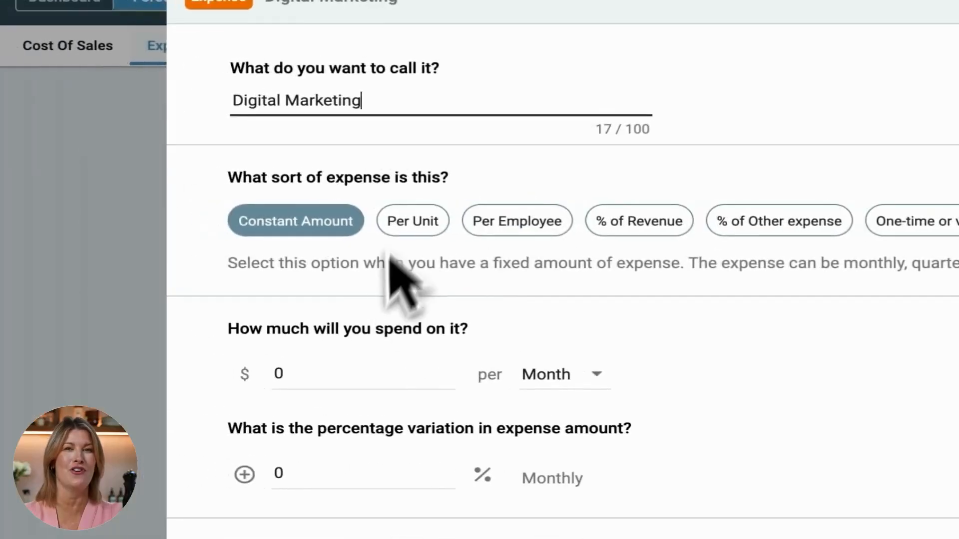
click(33, 366)
text(1)
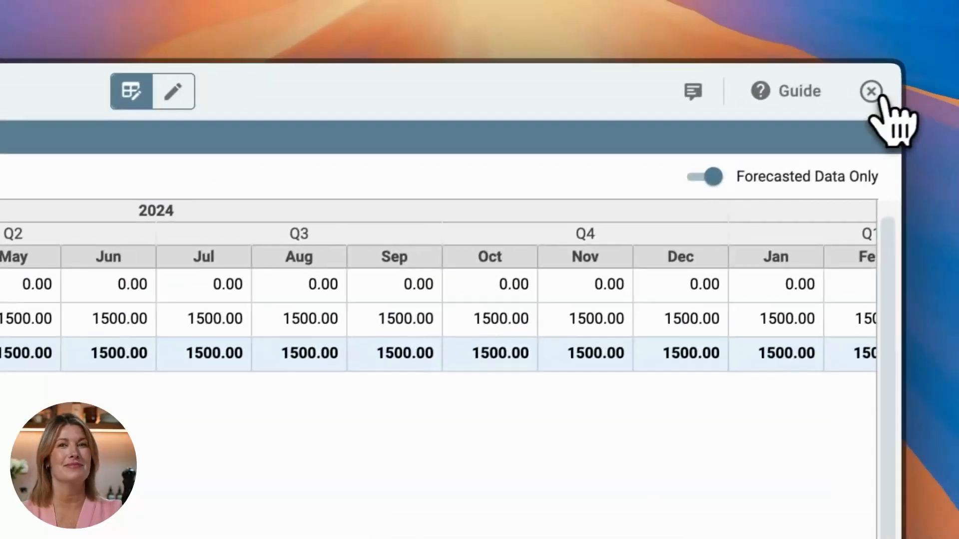
click(881, 90)
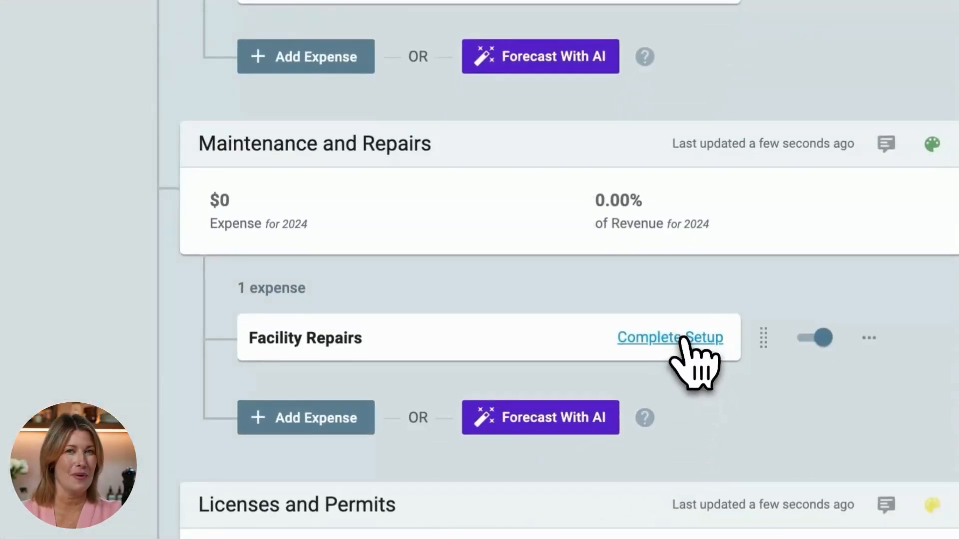
- Set up the Facility Repairs expense as a constant 20% of Rental of Storage Units revenue, save it and close its table
click(682, 339)
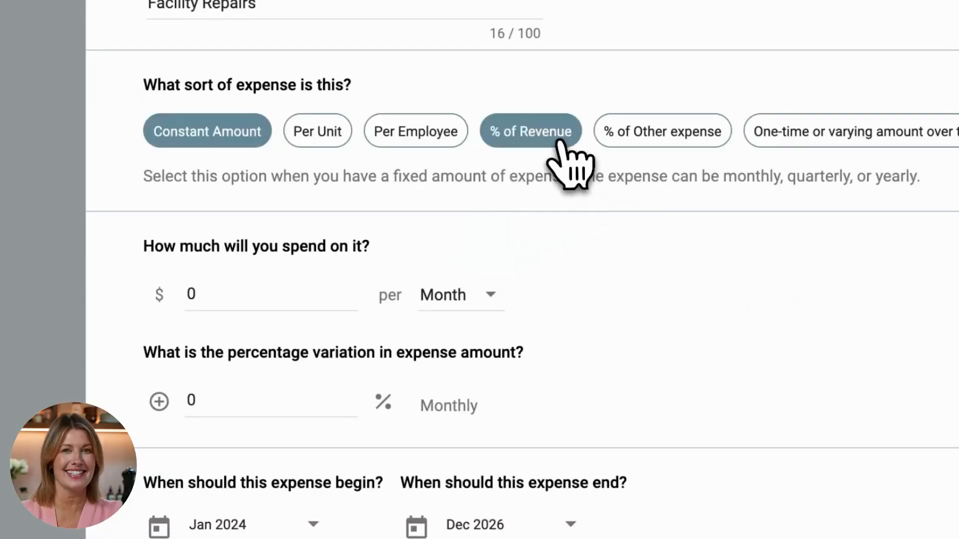
click(559, 142)
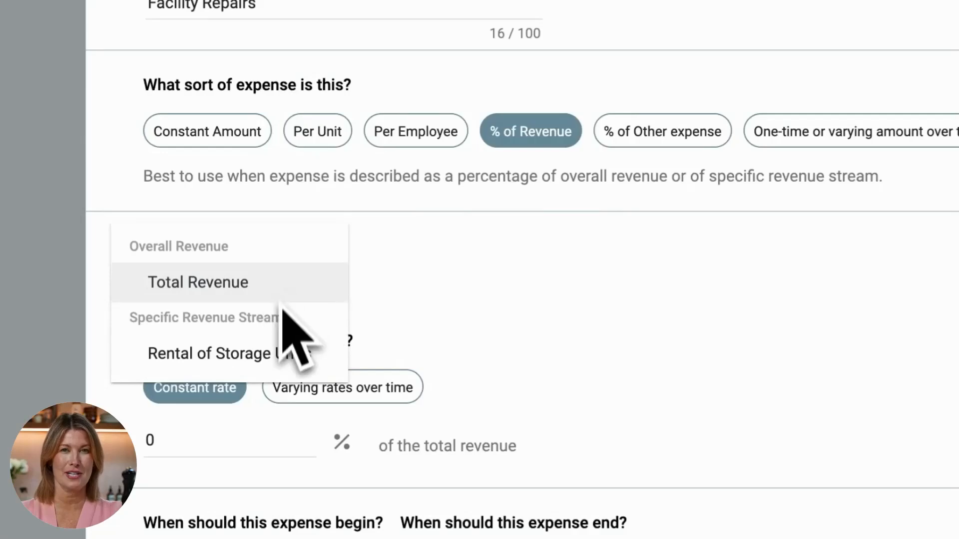
click(280, 352)
click(227, 442)
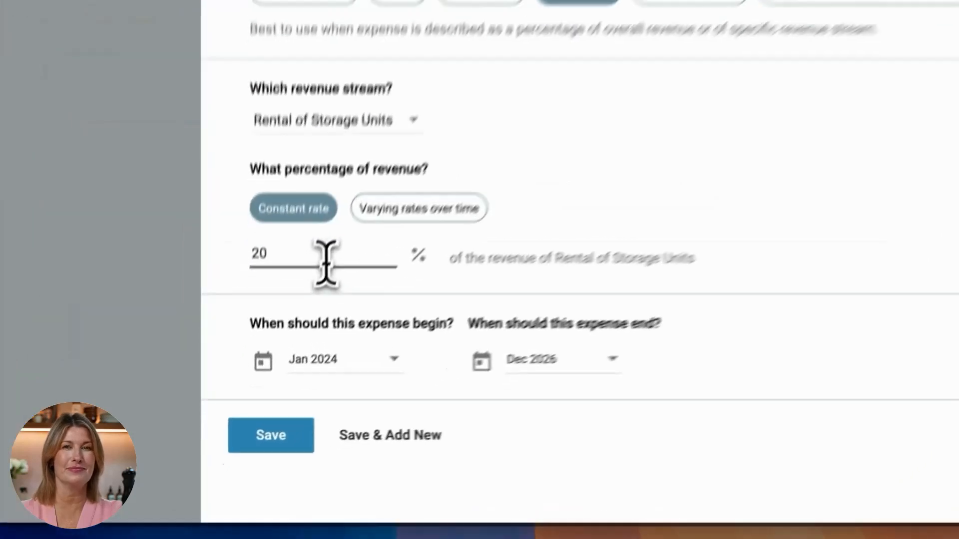
double_click(277, 360)
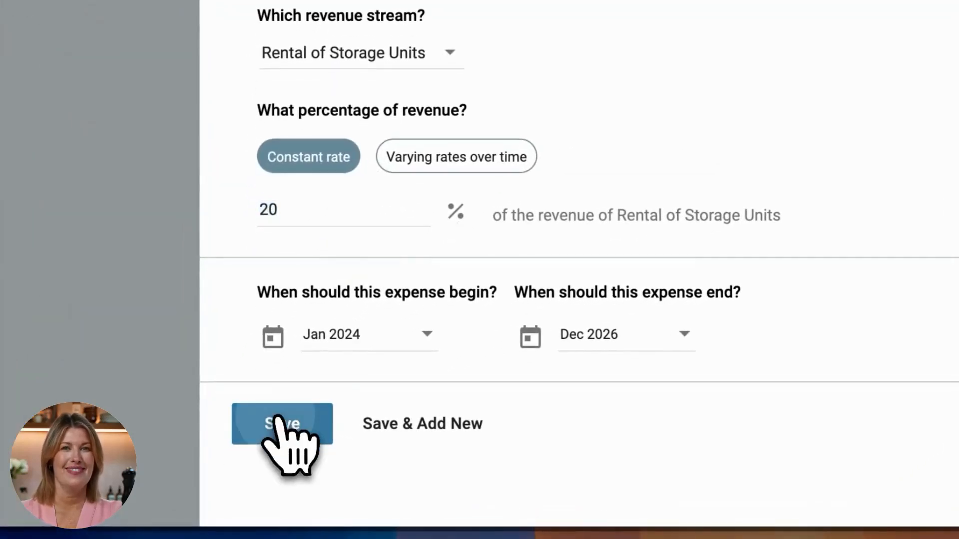
click(862, 98)
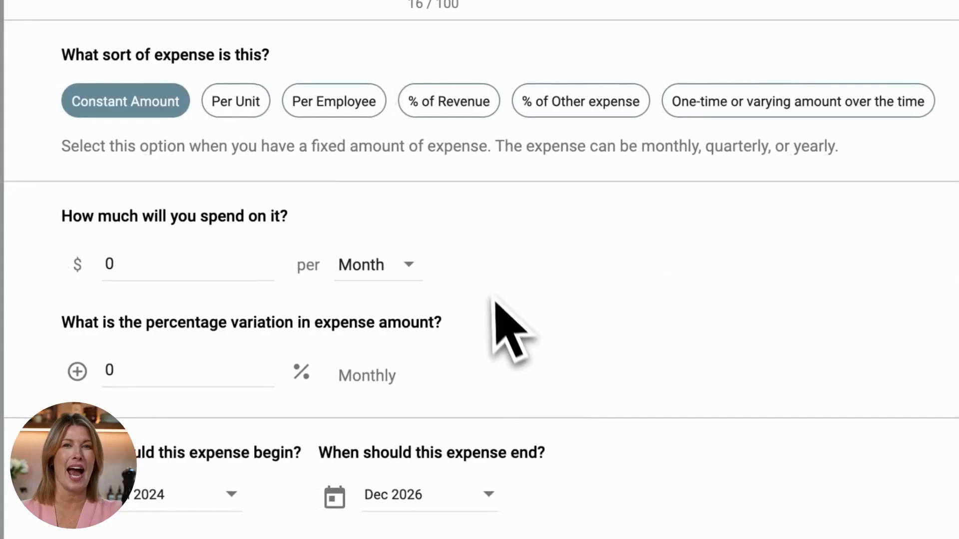
- Set up the Business License expense as a one-time or varying amount with 1000 in Jan 2024 and close its table
click(764, 280)
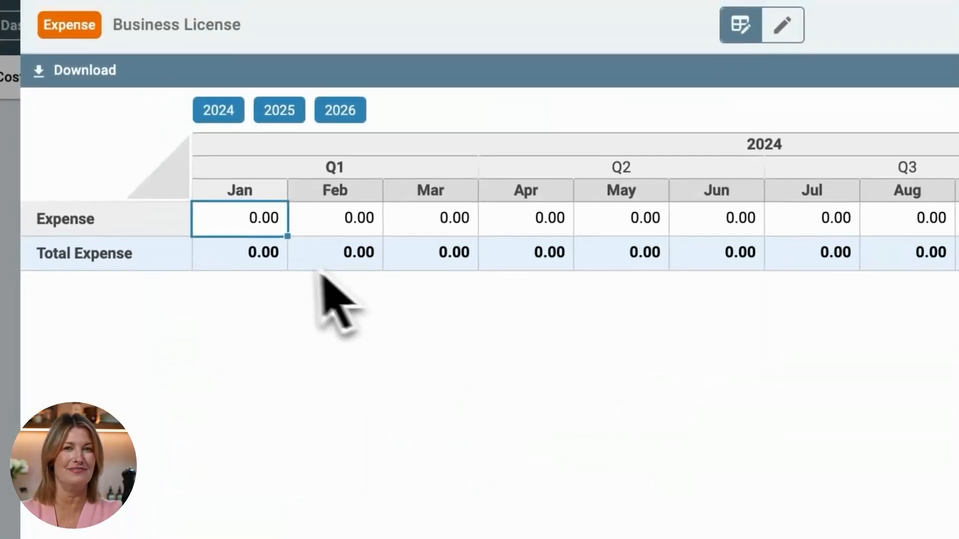
click(396, 152)
text(100)
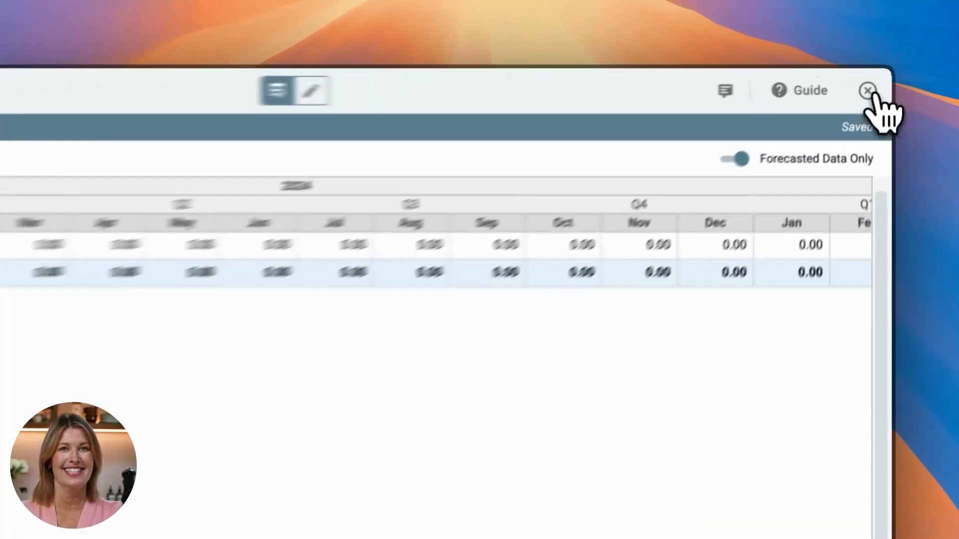
click(878, 81)
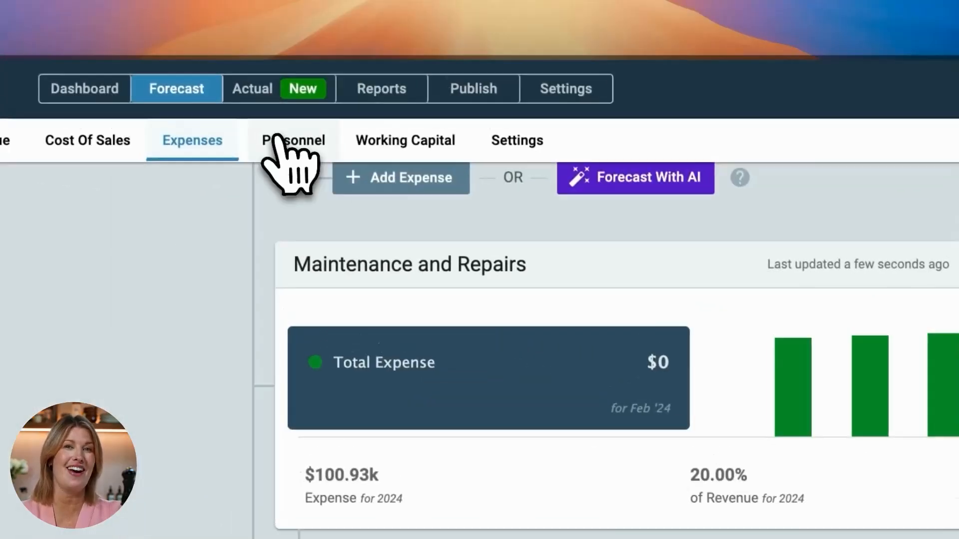
- Generate AI suggestions for personnel expense streams for the storage facility business
click(277, 144)
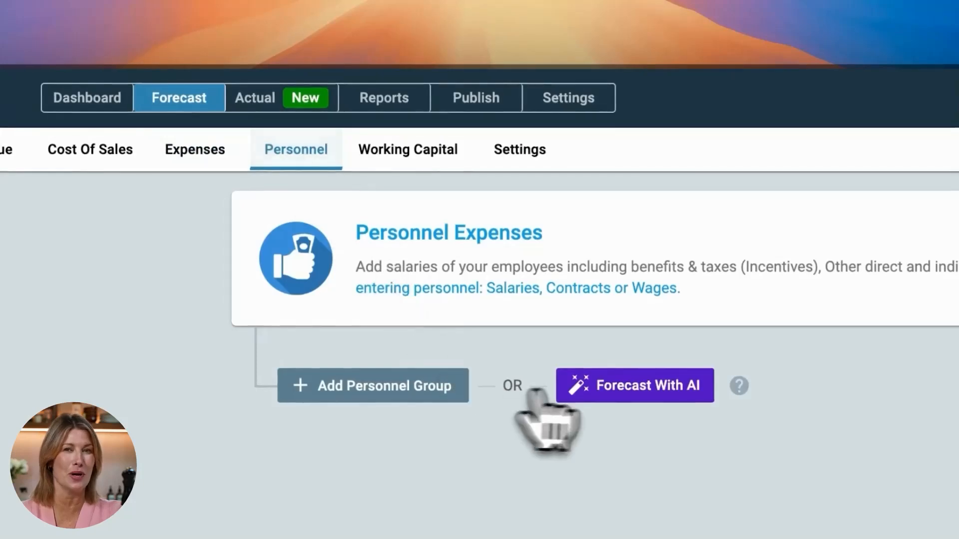
click(666, 389)
click(594, 379)
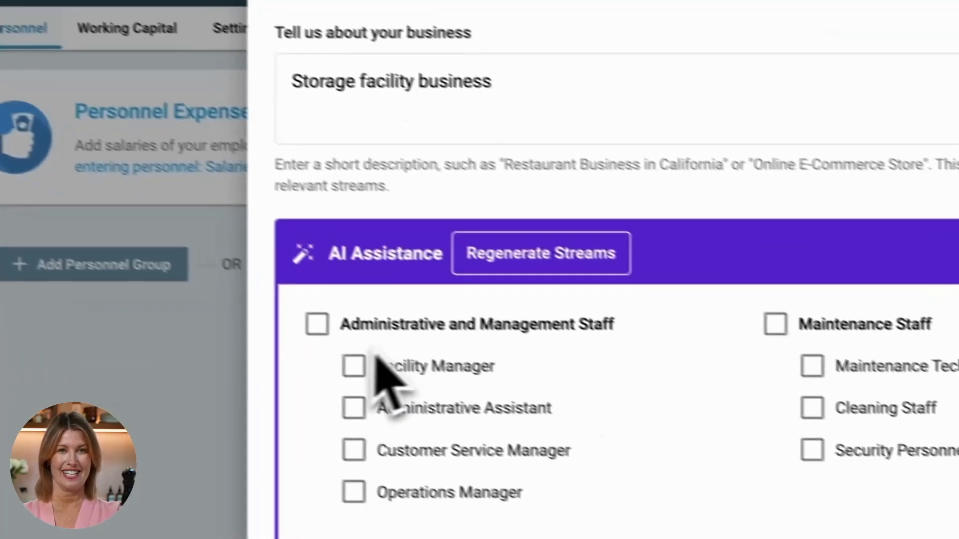
- Select Facility Manager, Sales Manager and Maintenance Technician from the suggested personnel streams and add them to the forecast
click(318, 351)
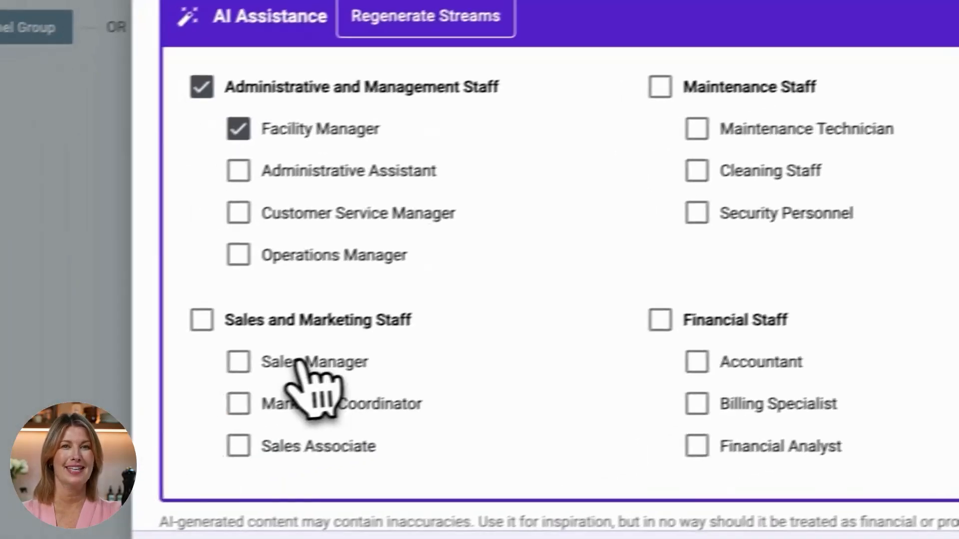
click(273, 355)
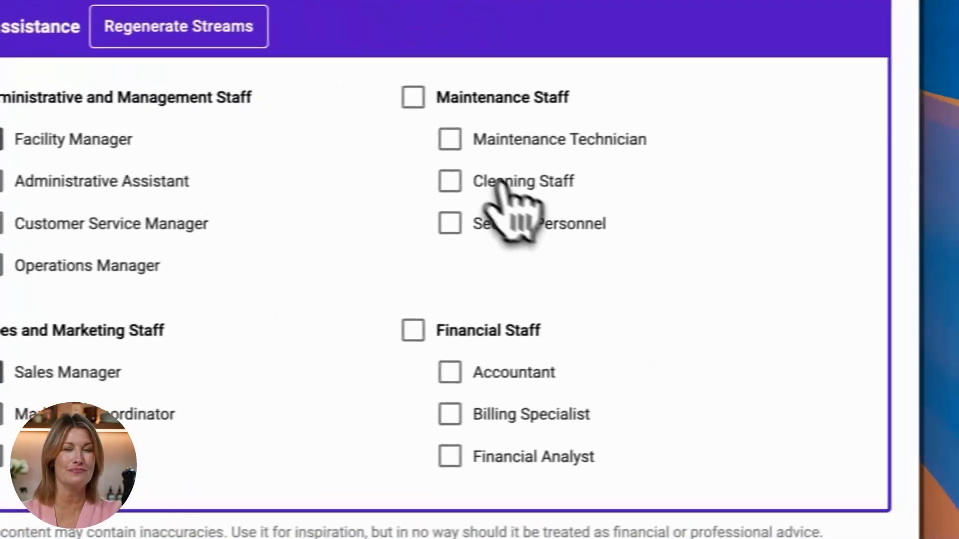
click(732, 121)
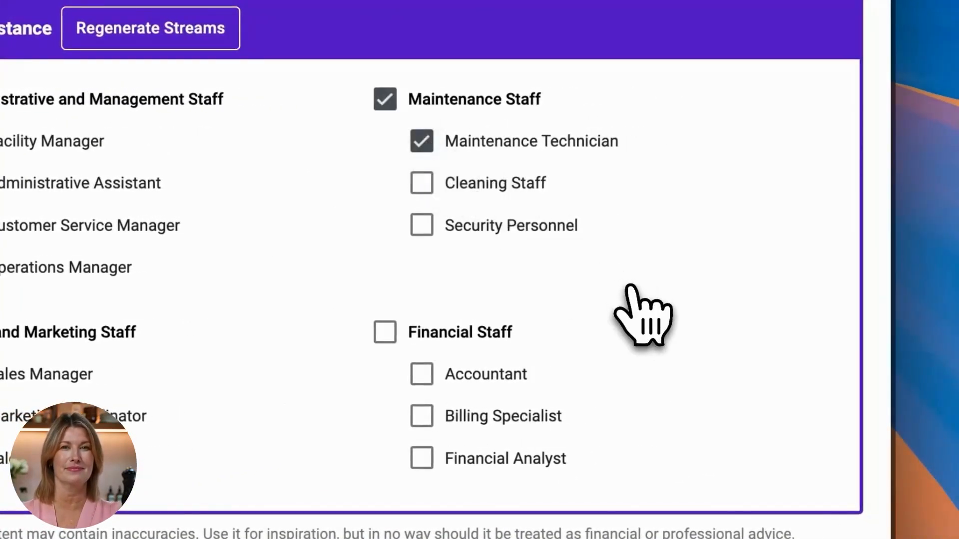
click(805, 535)
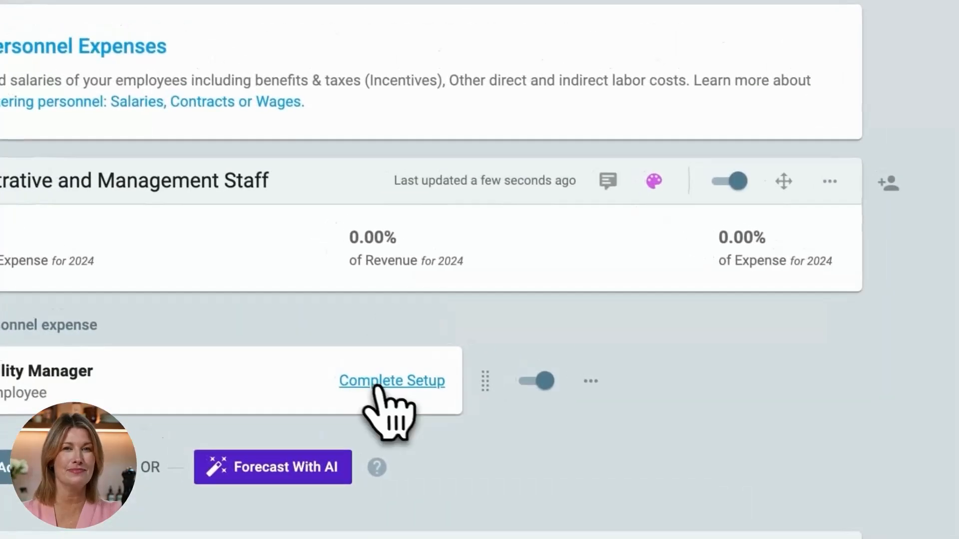
- Set the Facility Manager's constant salary to 5000 per month with a 10% yearly raise, save it and close its table
click(307, 351)
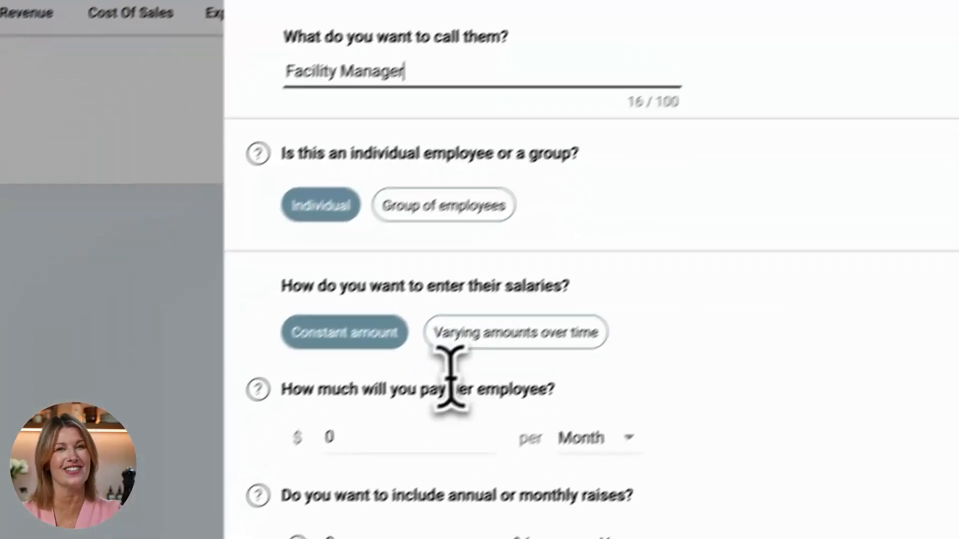
click(452, 419)
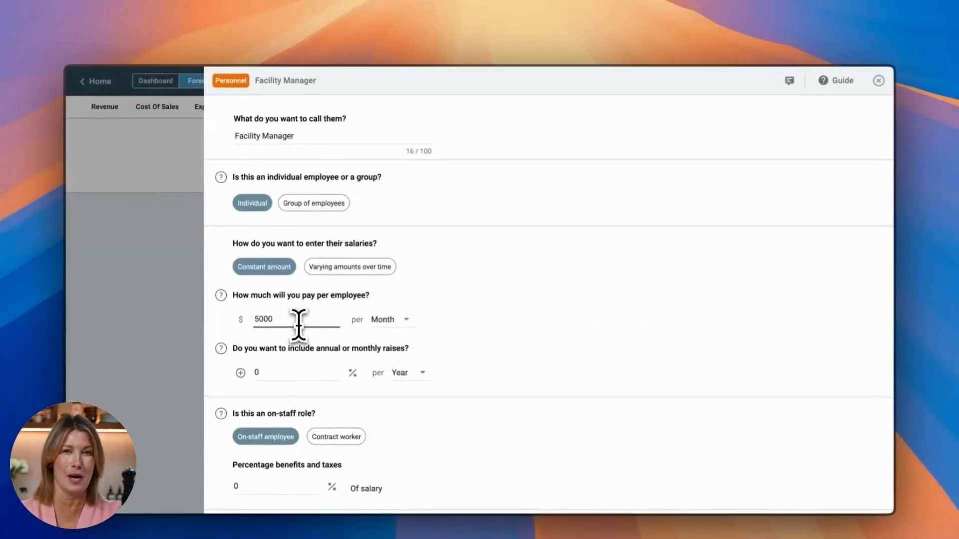
click(313, 370)
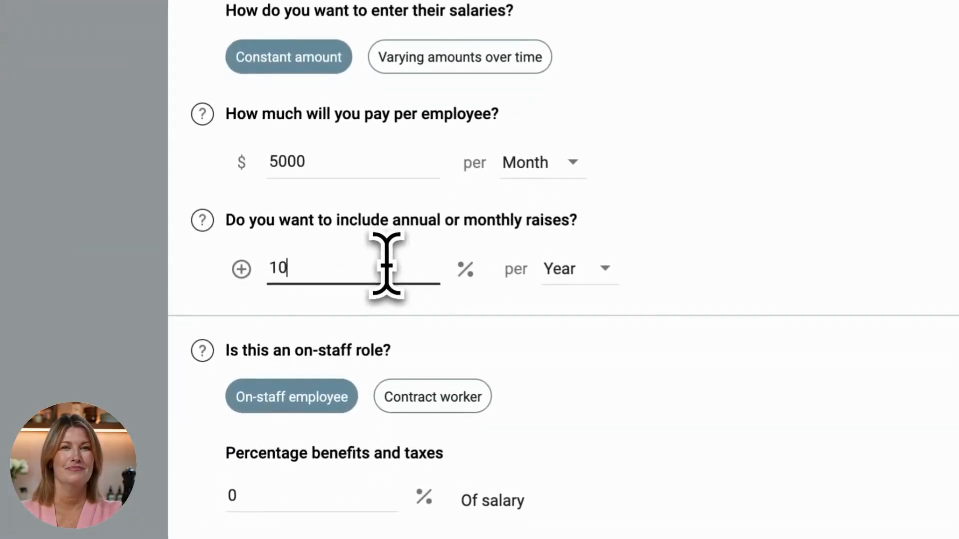
scroll(687, 182, down, 6)
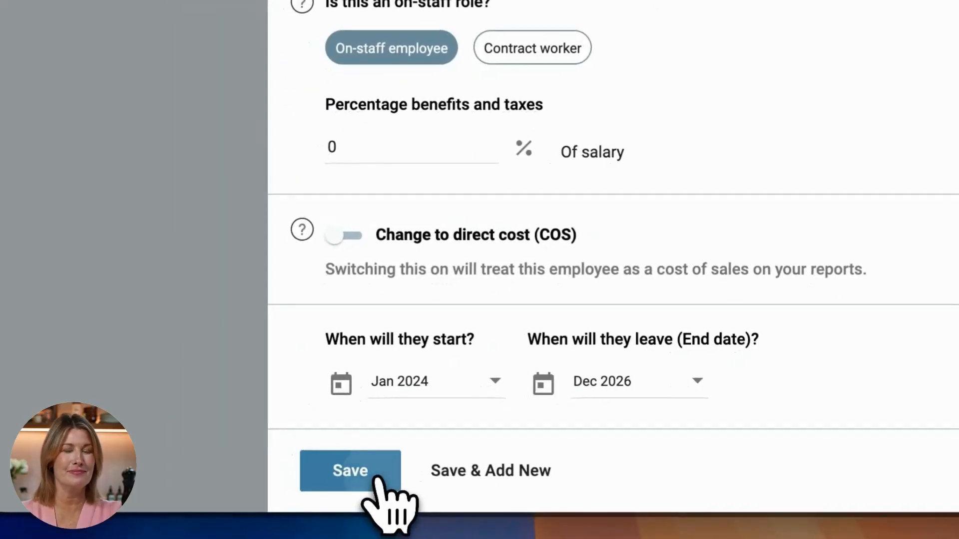
click(375, 479)
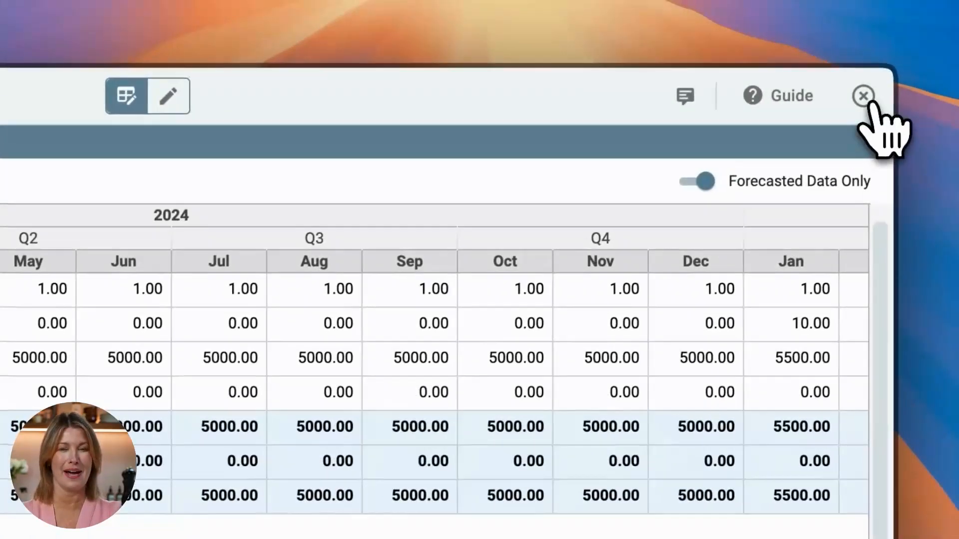
click(953, 53)
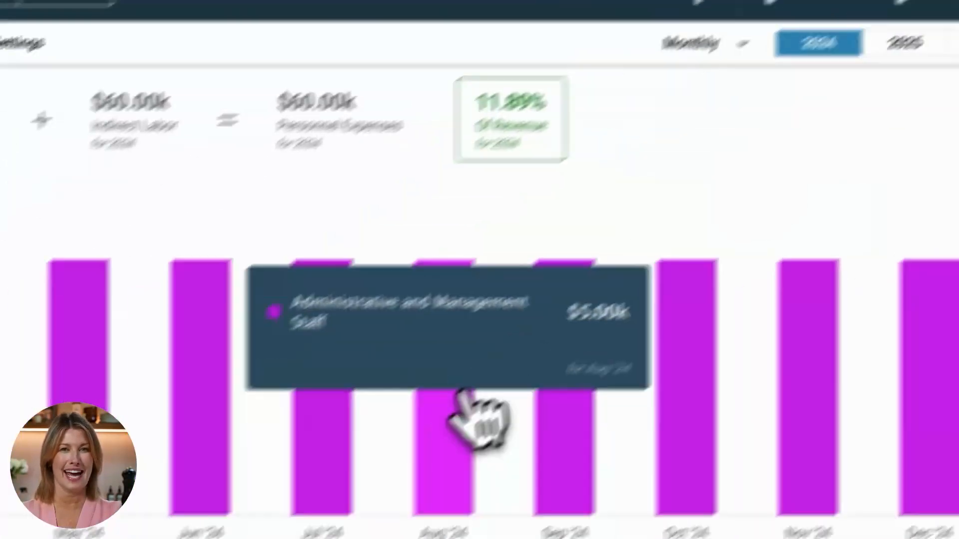
- Set the Maintenance Technician's constant salary to 4500 per month with a 10% yearly raise and save it
scroll(470, 392, down, 10)
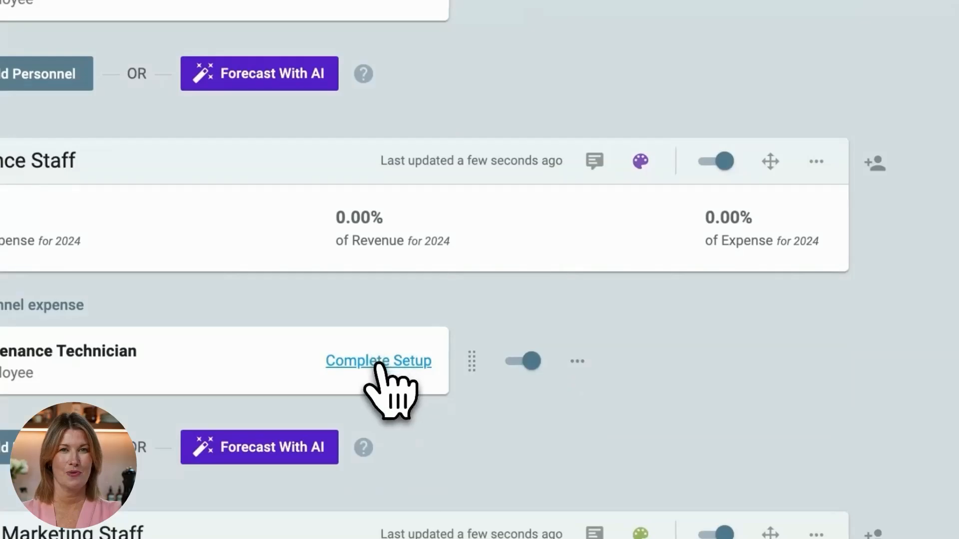
click(378, 364)
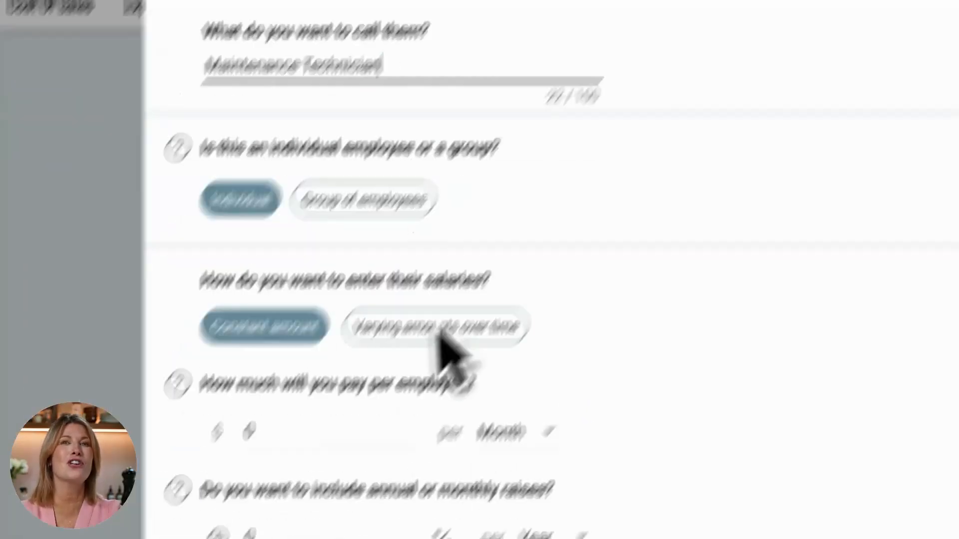
click(343, 442)
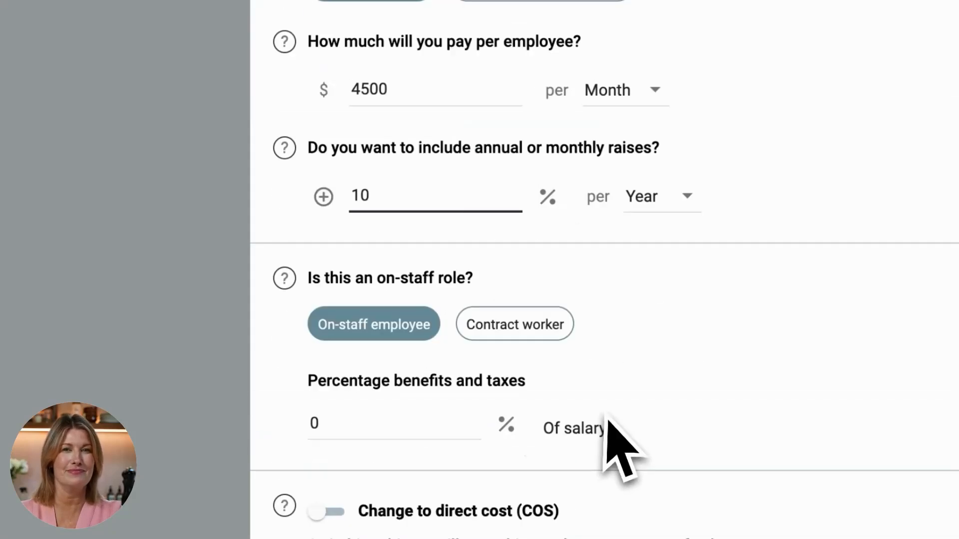
click(279, 477)
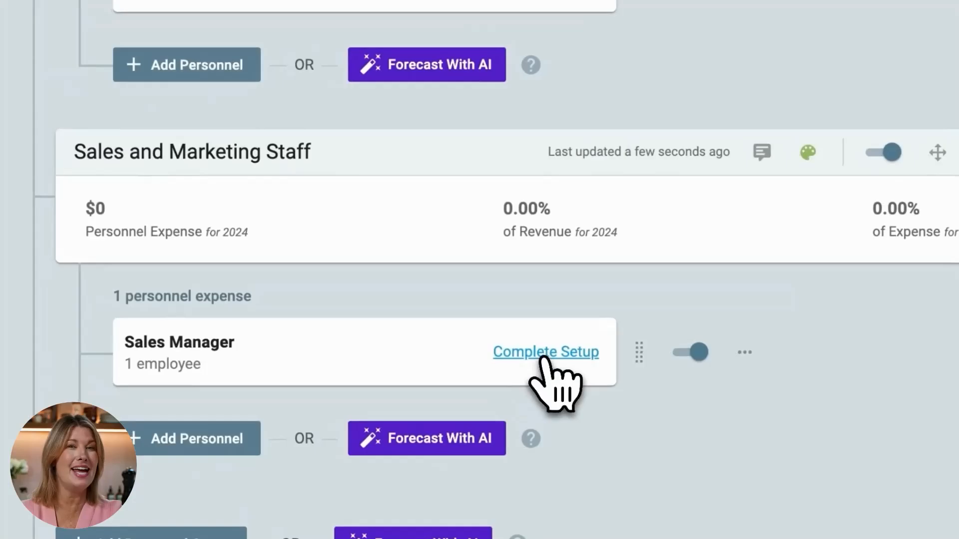
- Set up the Sales Manager with a constant salary of 3500 per month and save it
click(544, 352)
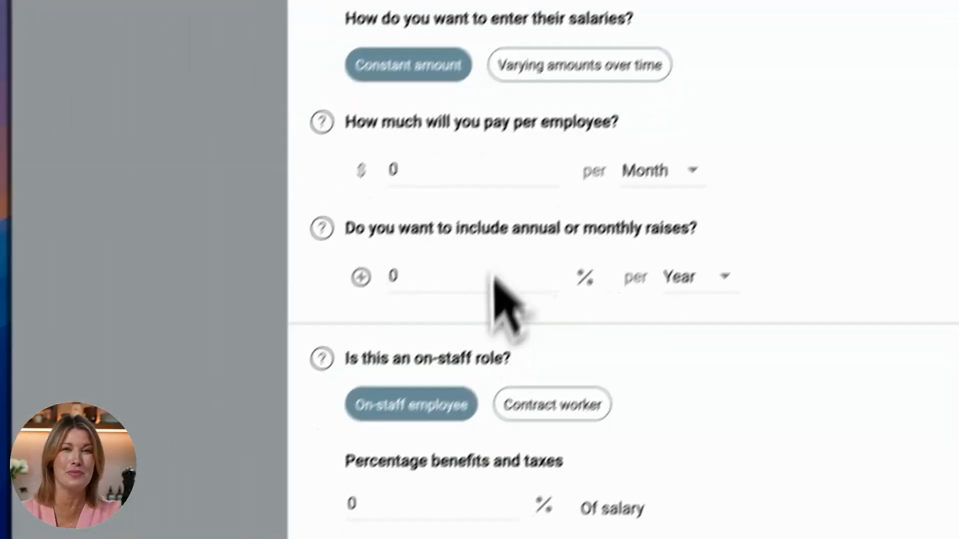
click(491, 178)
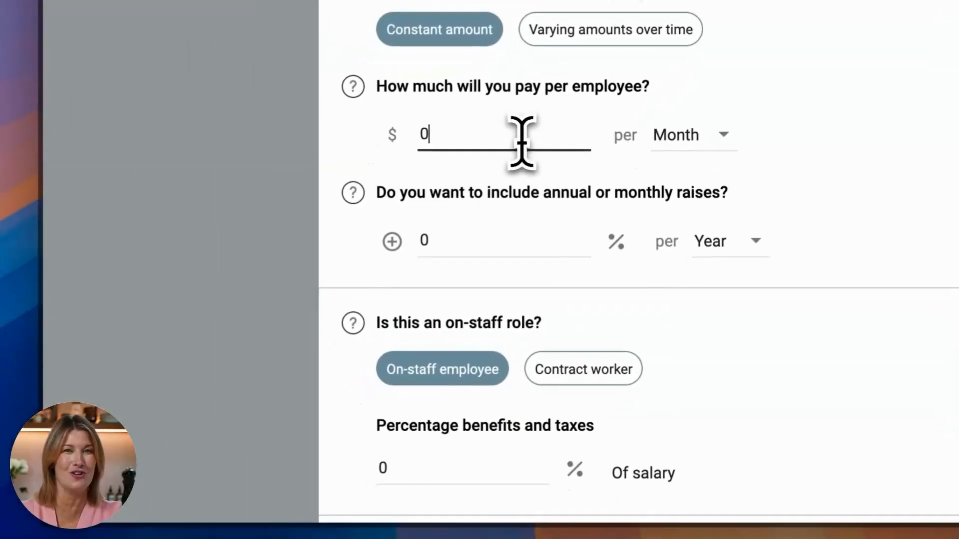
text(3)
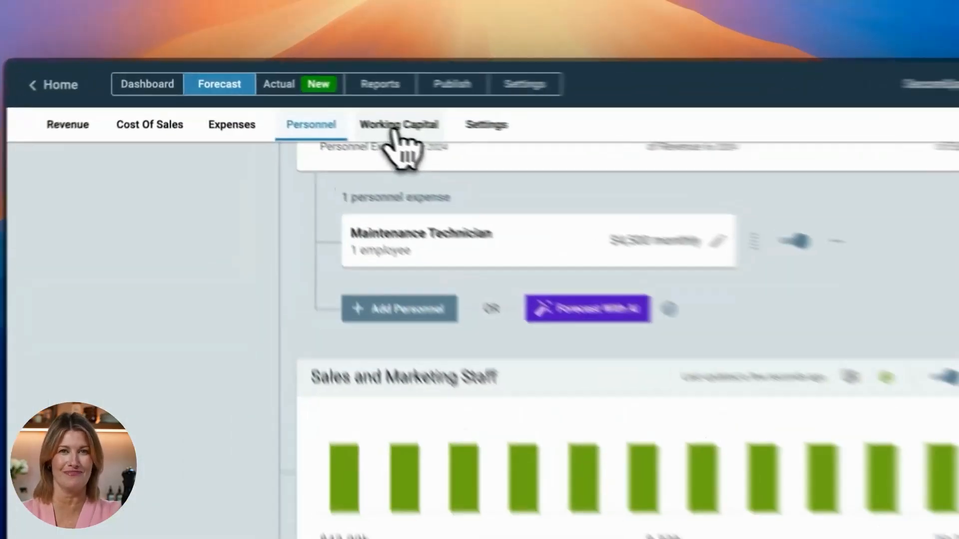
- Add a working capital funding source of type Loan named Bank Loan with a total amount of 150000
click(315, 108)
mouse_move(344, 295)
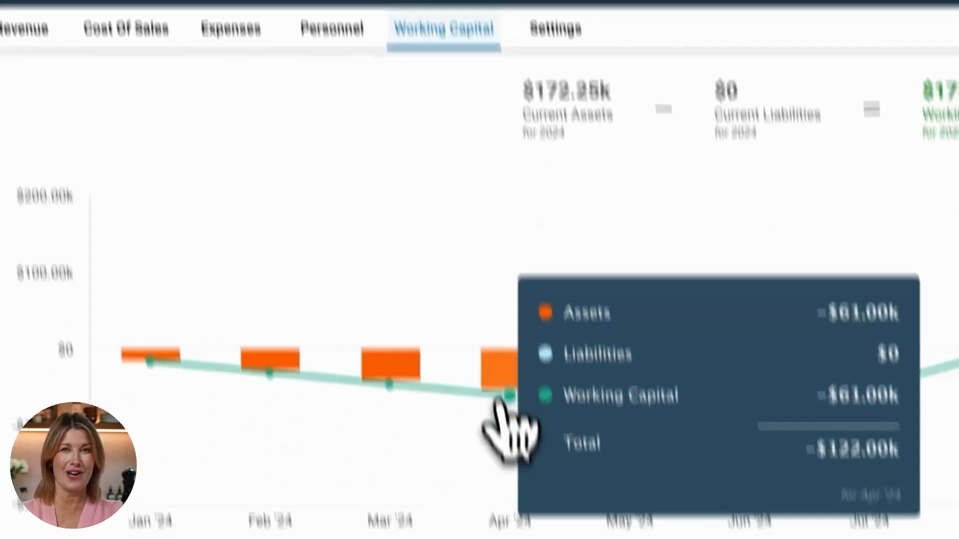
scroll(496, 401, down, 5)
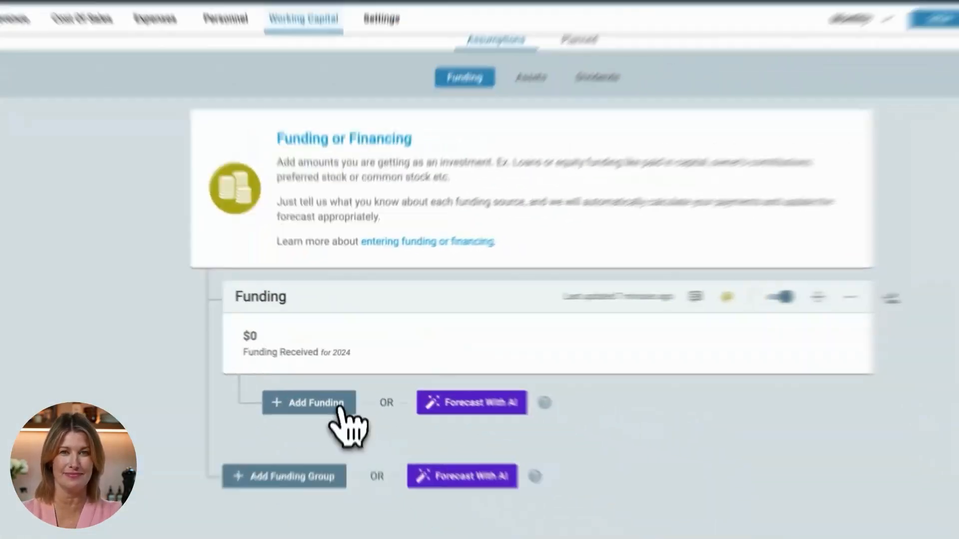
click(338, 408)
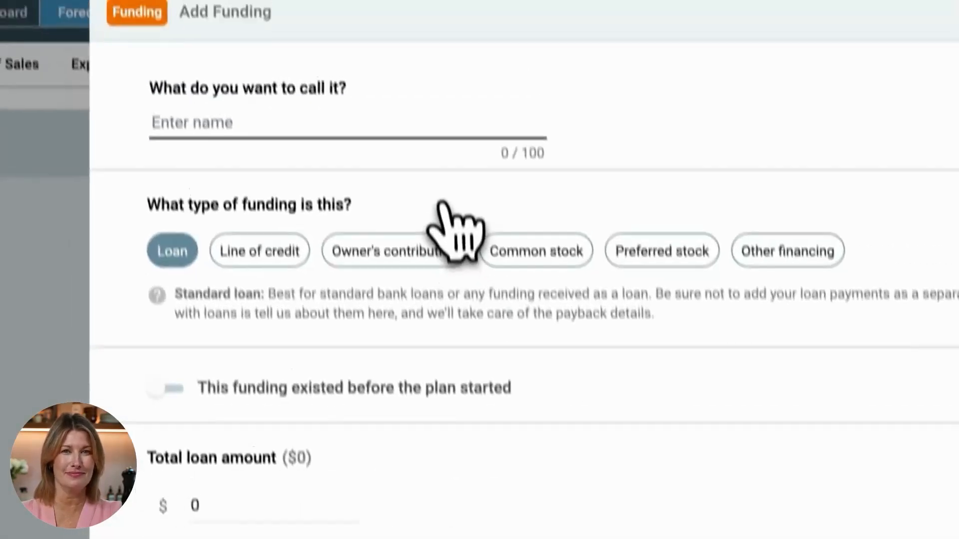
text(Bank Loan)
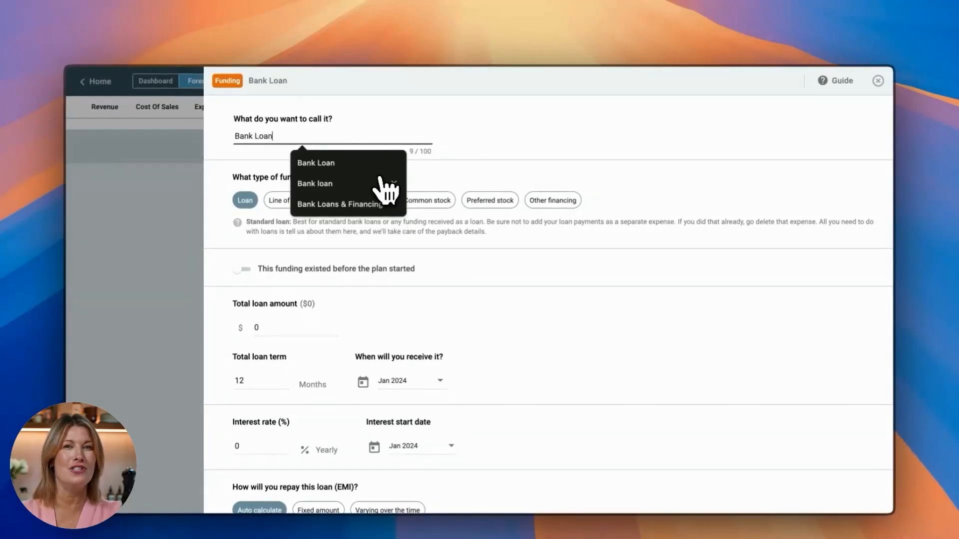
click(303, 326)
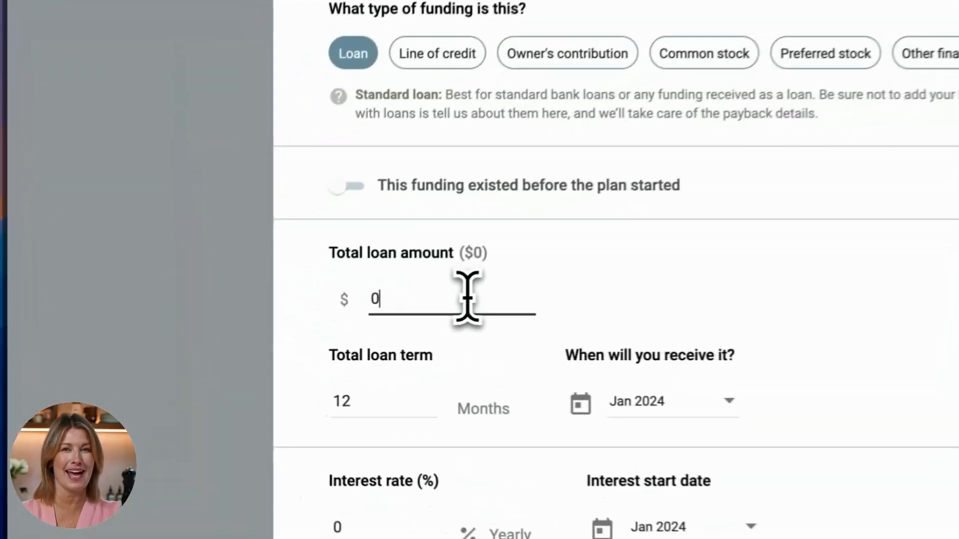
text(1)
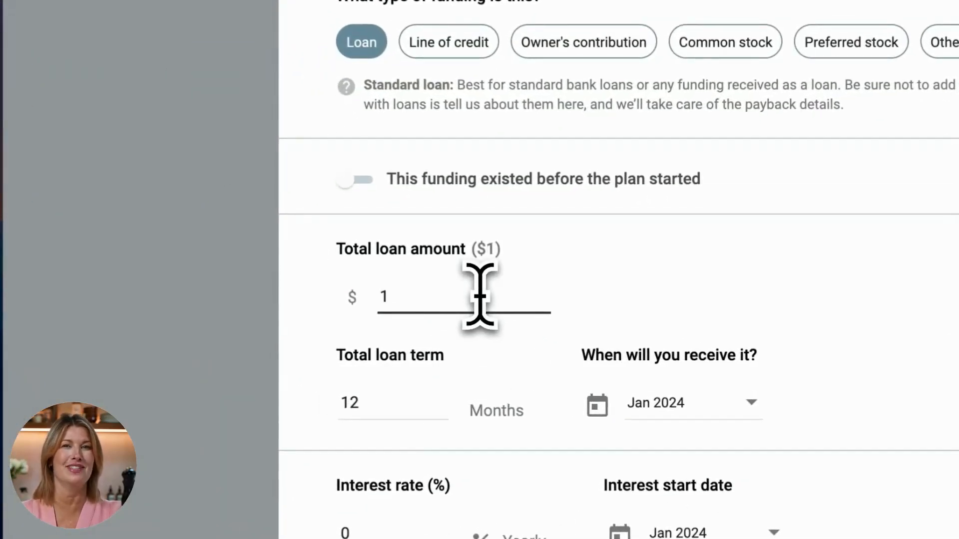
text(50000)
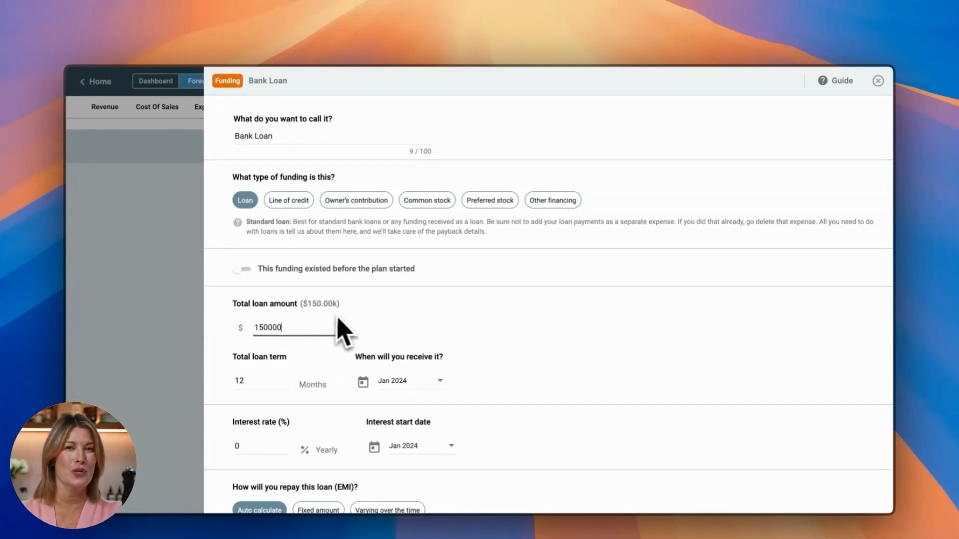
- Set the loan term to 24 months and the yearly interest rate to 12%, save the loan and close its table
click(269, 381)
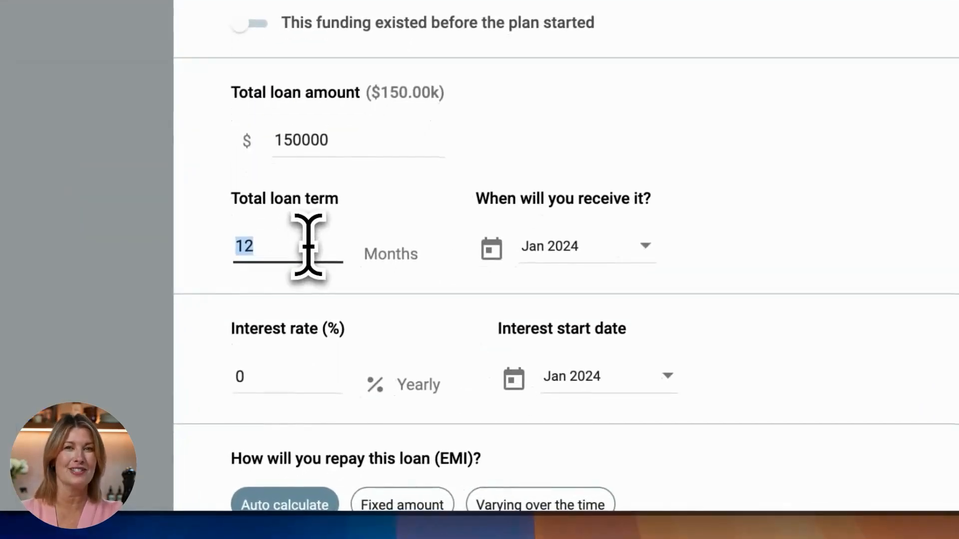
text(24)
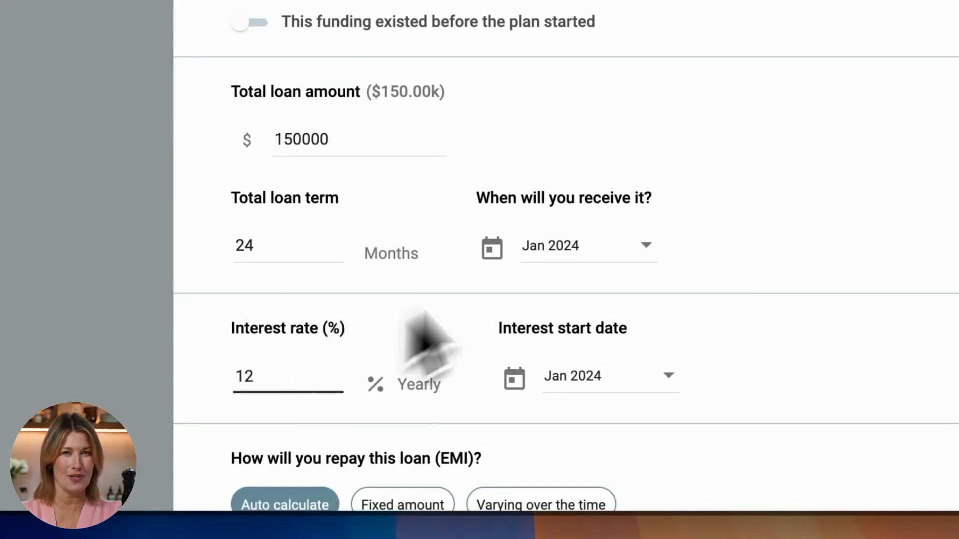
scroll(688, 172, down, 5)
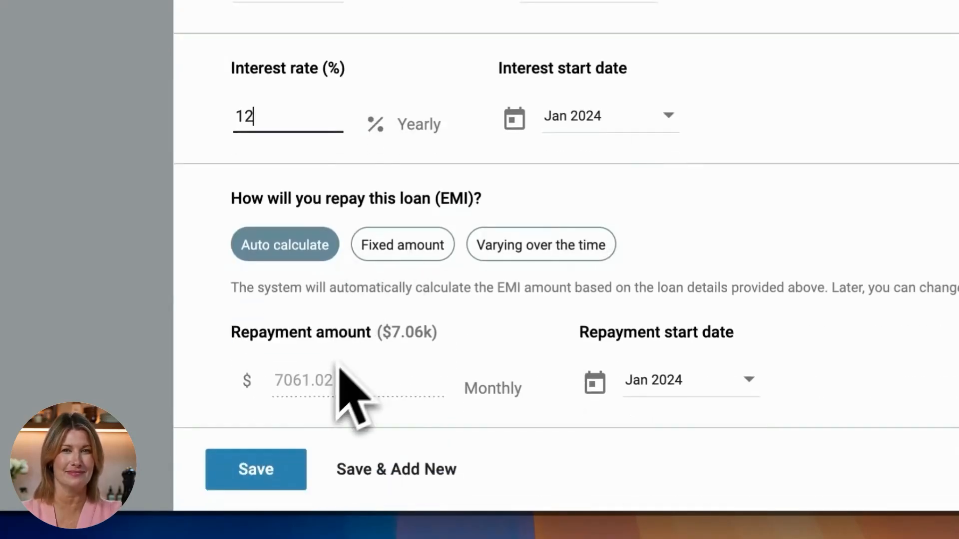
click(270, 472)
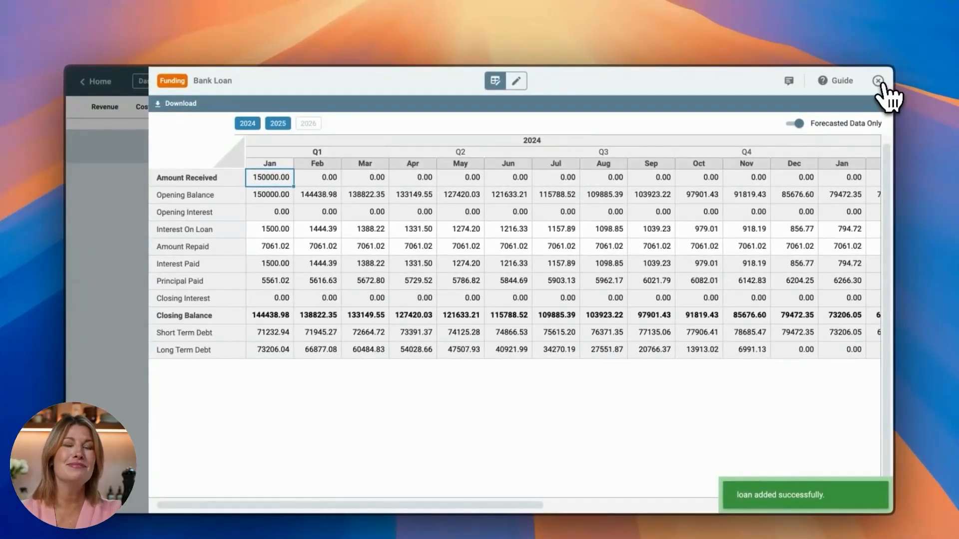
click(878, 81)
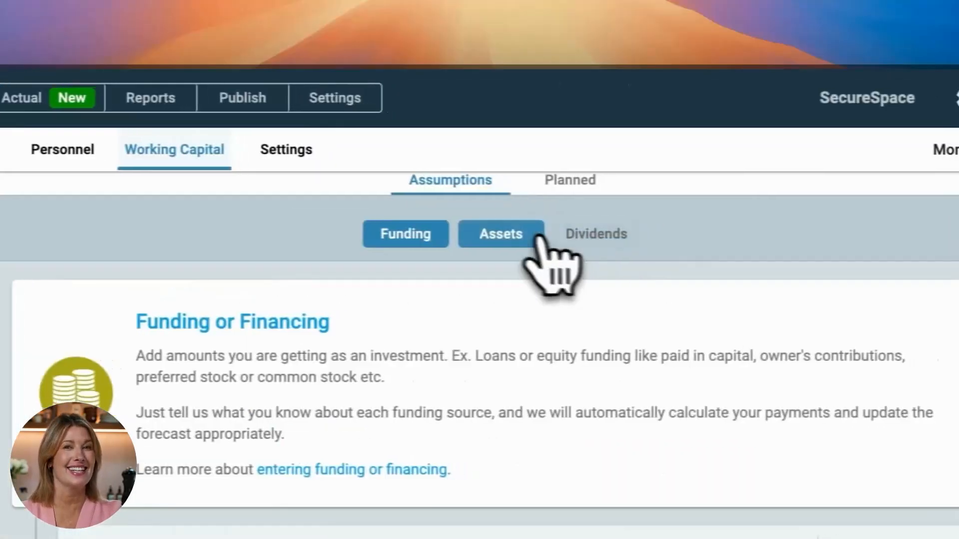
- Add a long-term asset named "Construction or purchase of storage units, Security systems"
click(498, 234)
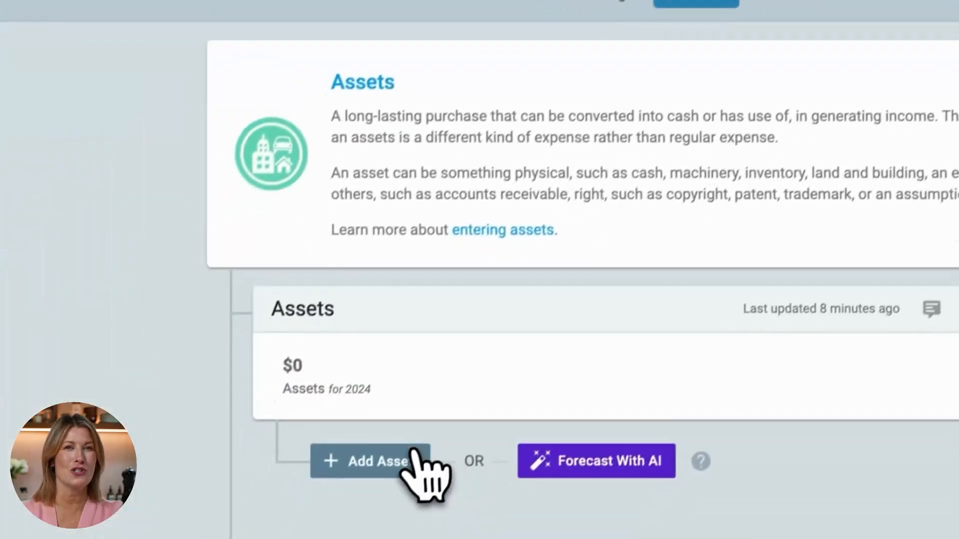
click(417, 464)
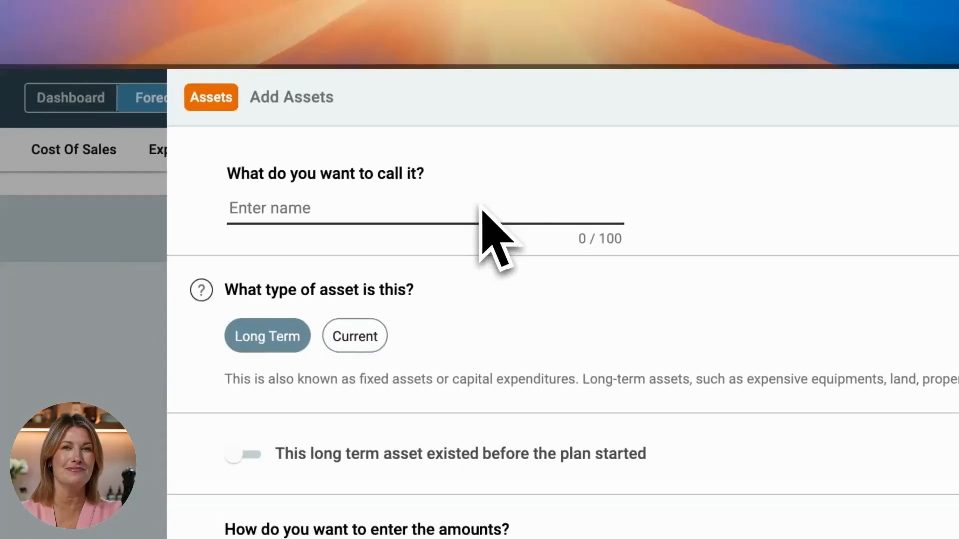
click(482, 210)
text(Construction or purchase of storage units, Security systems)
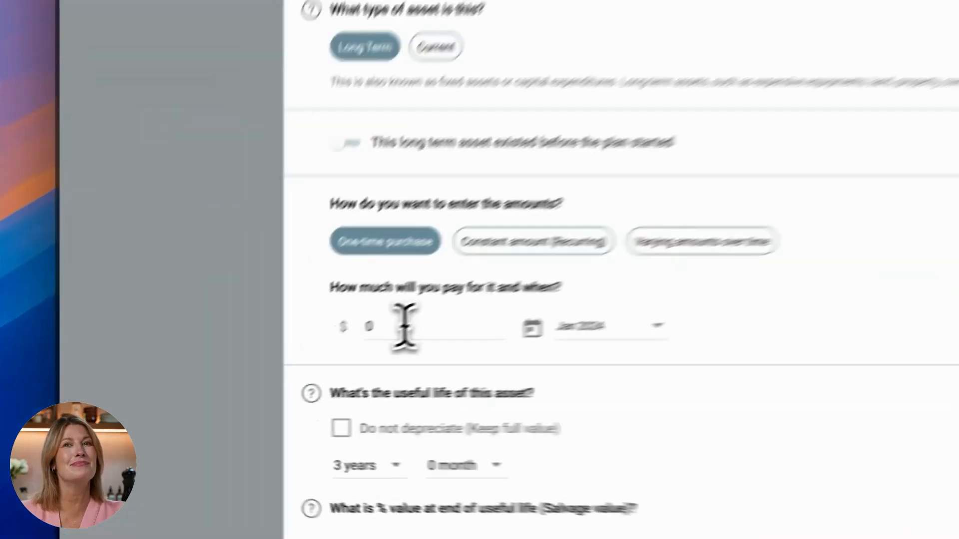
- Enter a one-time purchase amount of 100000 for the long-term asset
click(276, 374)
text(100)
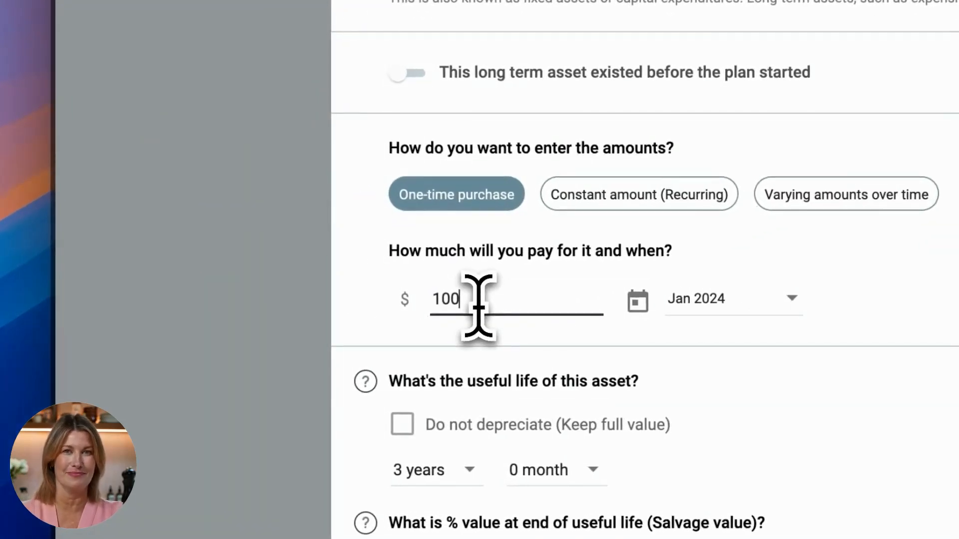
text(0)
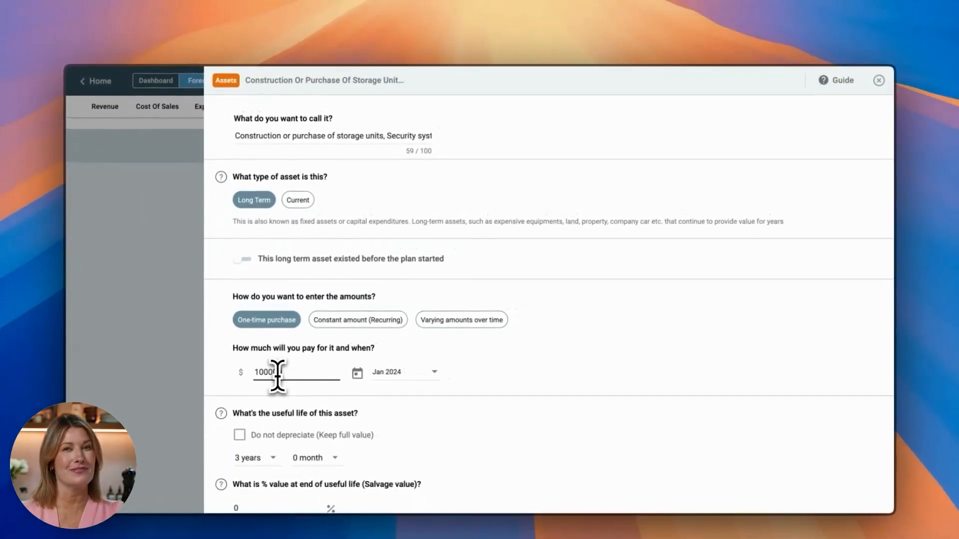
- Set the asset's salvage value to 50%, save the asset and close its table
scroll(458, 378, down, 3)
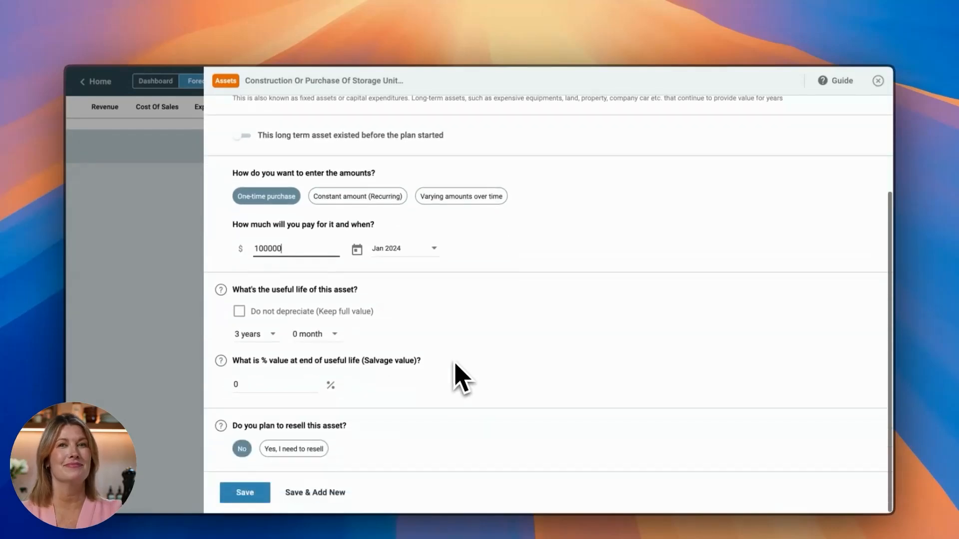
click(262, 385)
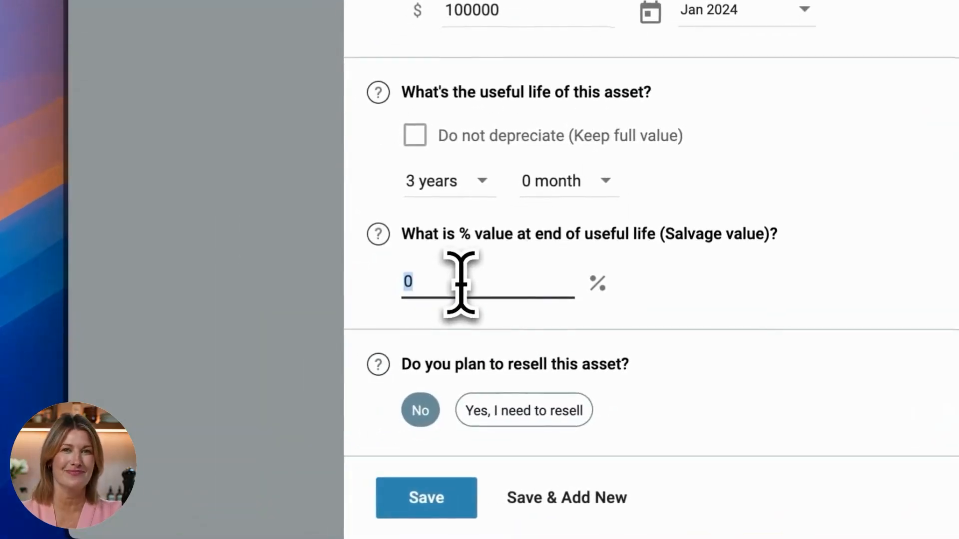
text(5)
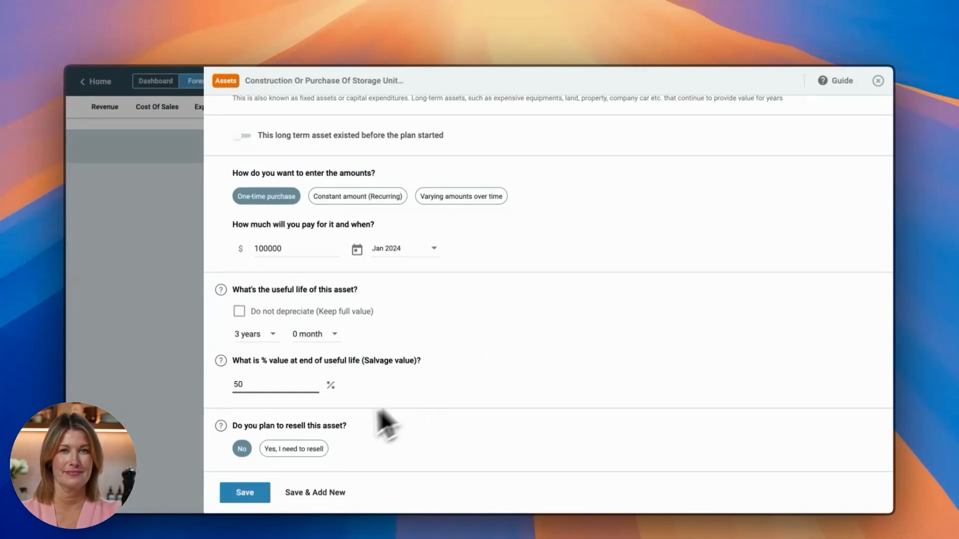
click(266, 493)
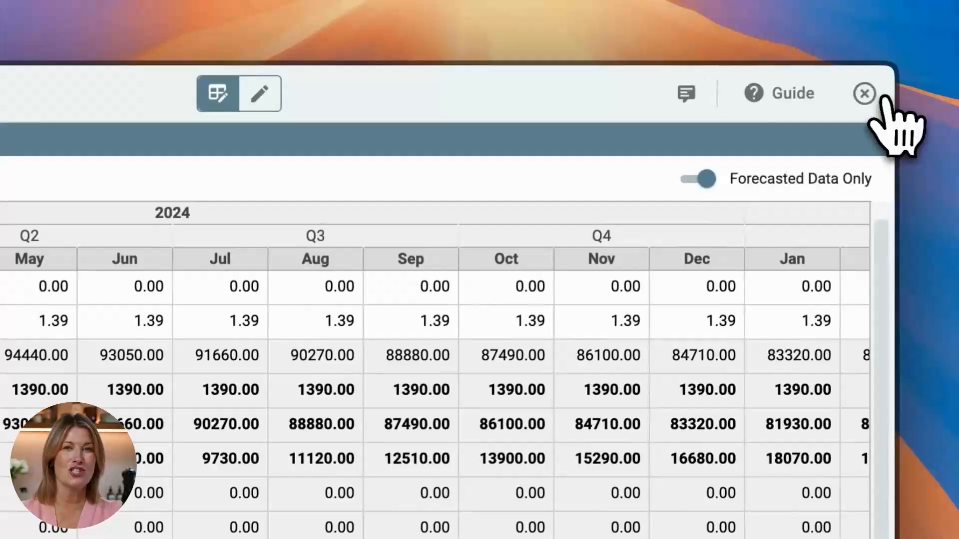
click(867, 94)
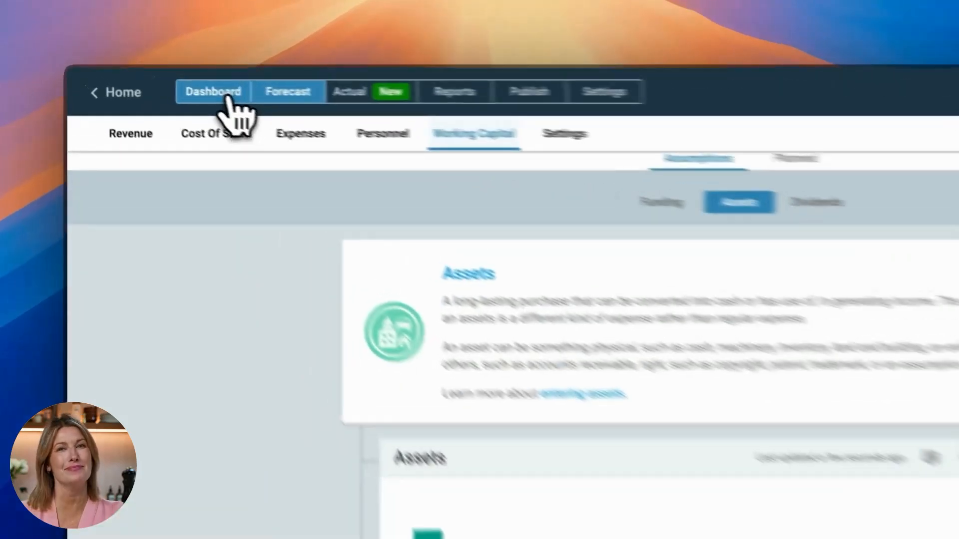
- Review the 2024 dashboard figures and charts from cash flow to break-even, and look at the Profit & Loss and other financial reports
click(164, 86)
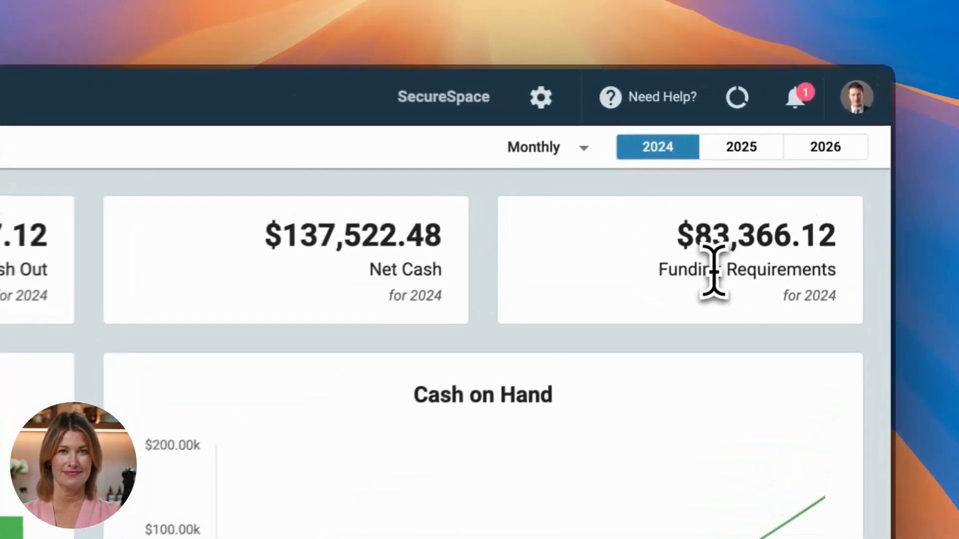
triple_click(803, 170)
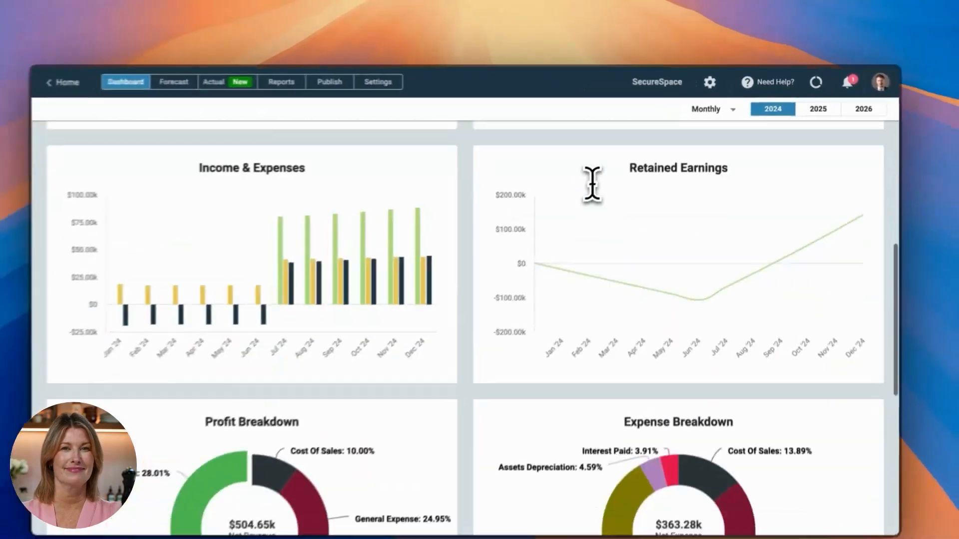
scroll(591, 182, down, 5)
mouse_move(746, 419)
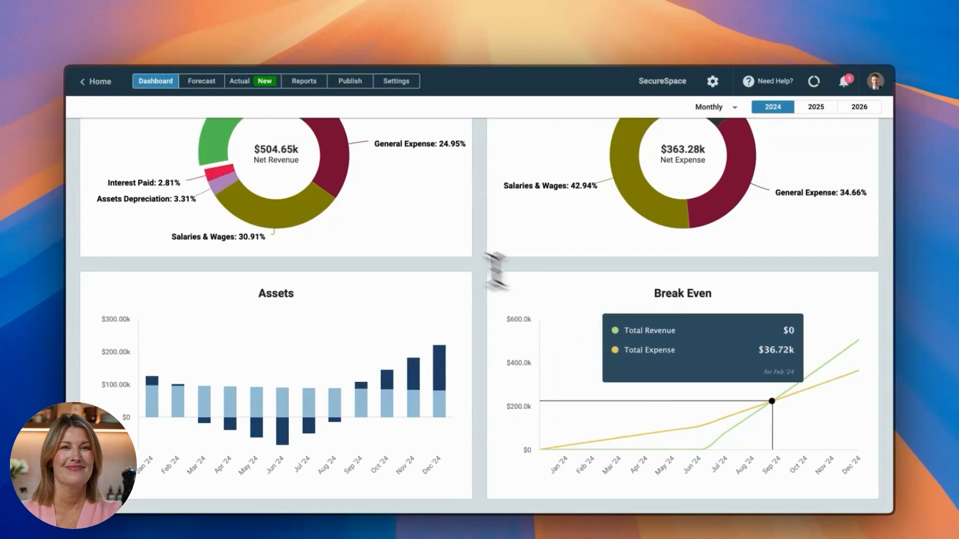
scroll(426, 231, up, 10)
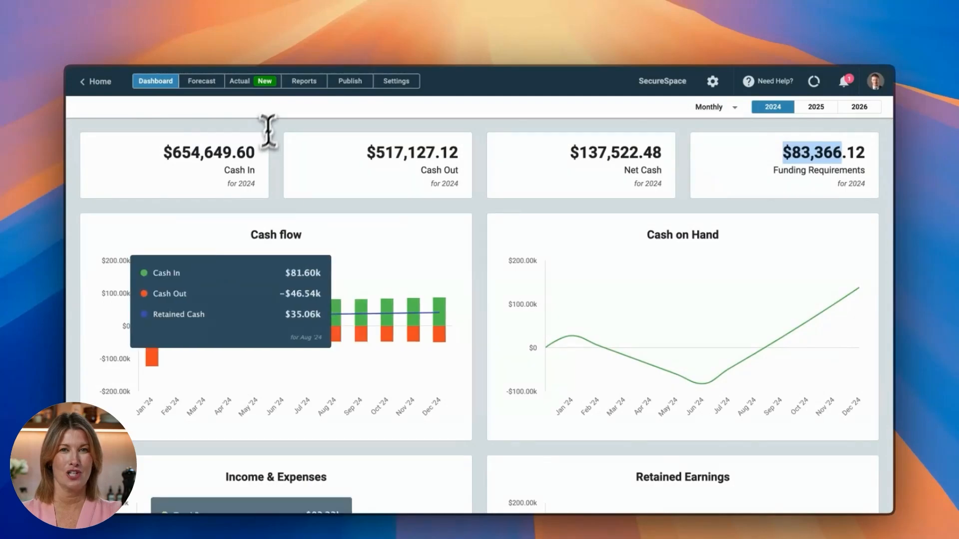
click(311, 84)
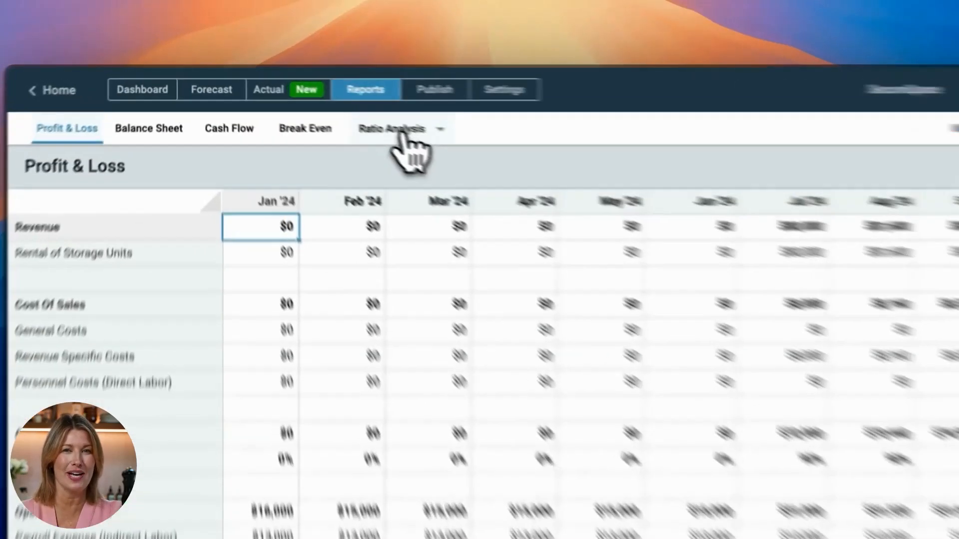
click(336, 109)
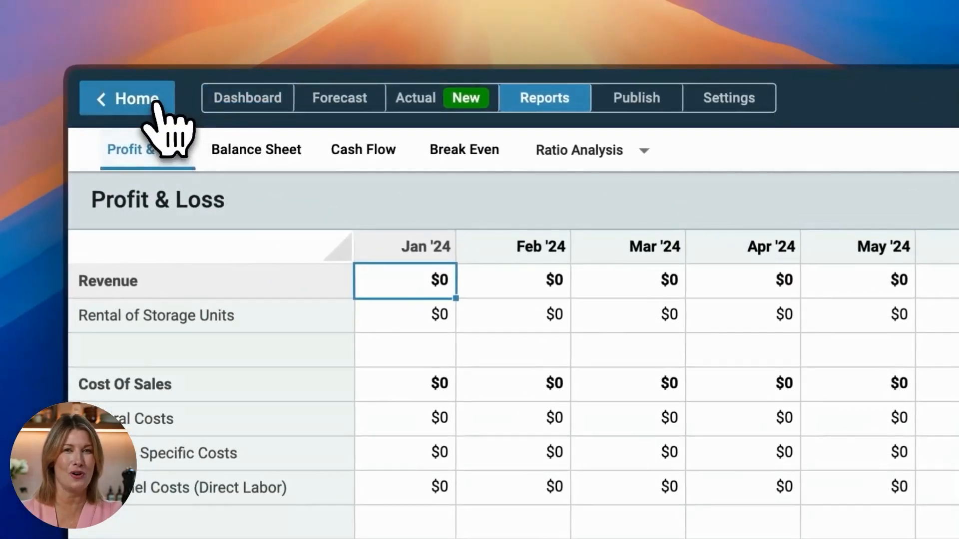
- Open the Financial Plan chapter of the business plan and examine its yearly Profit & Loss table for 2024 to 2026
click(156, 103)
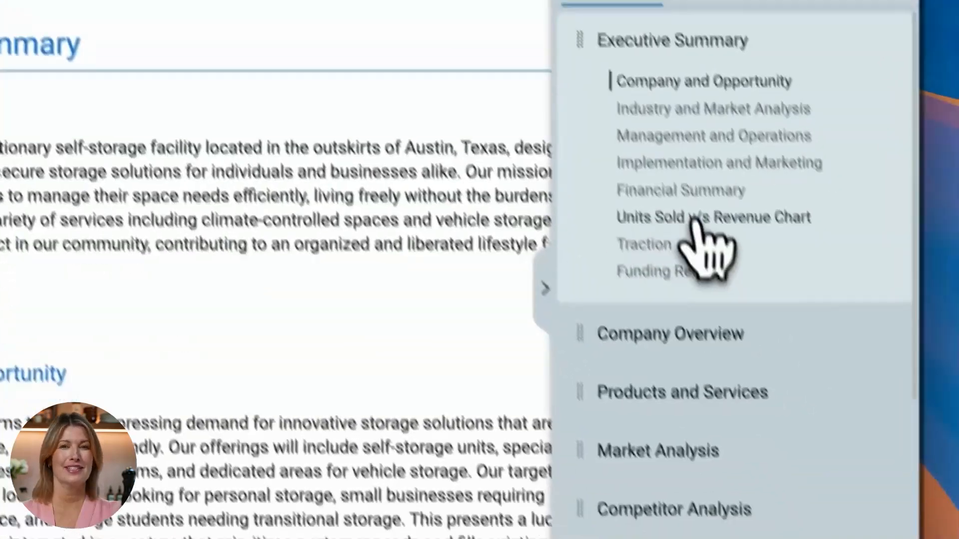
scroll(796, 397, down, 10)
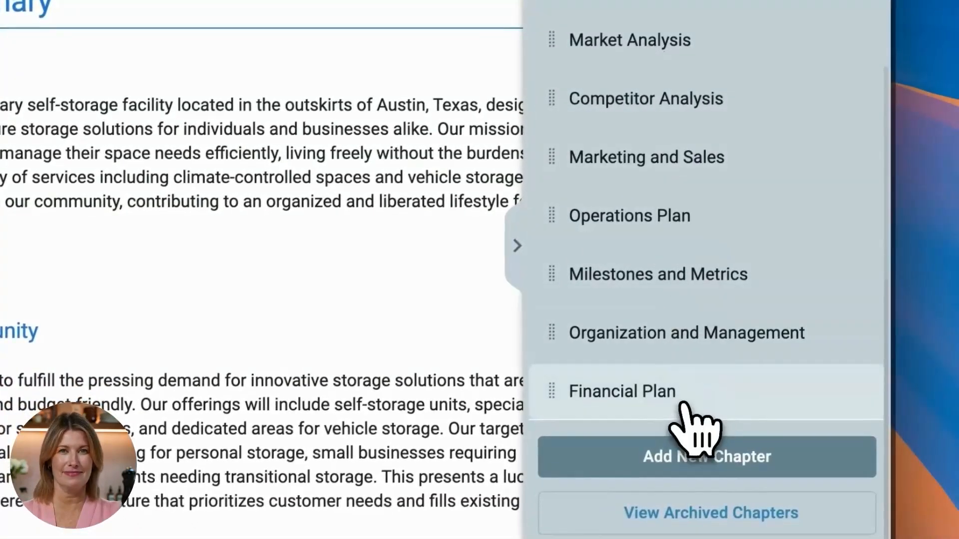
click(682, 404)
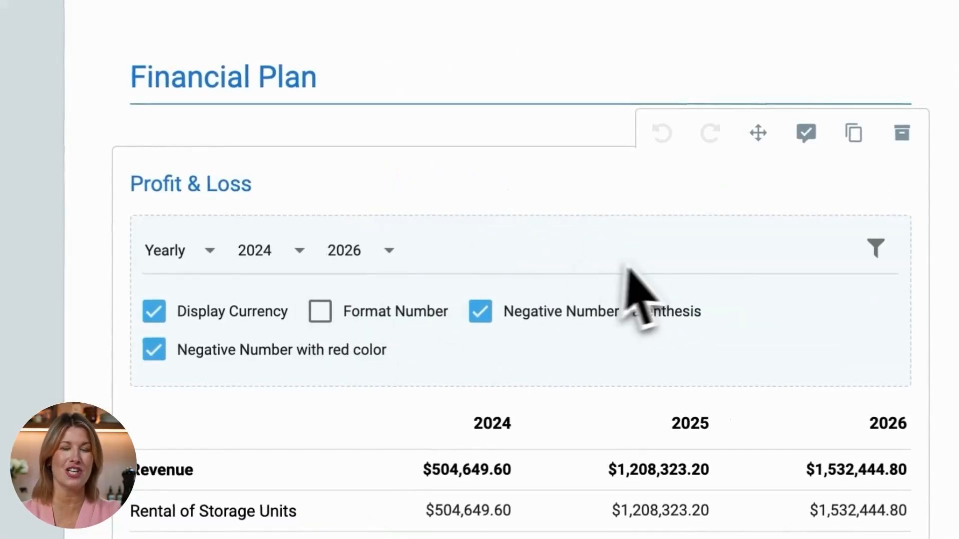
scroll(644, 269, down, 6)
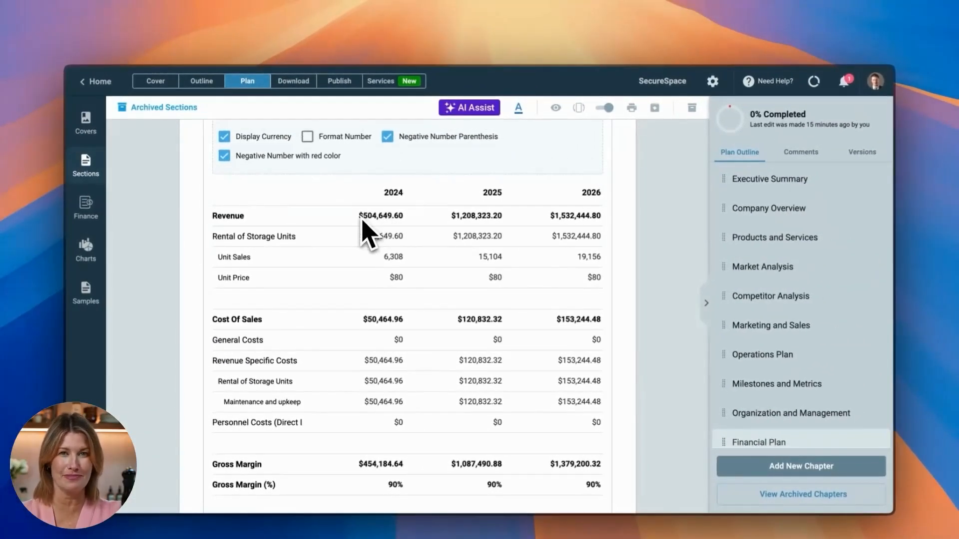
scroll(367, 234, up, 3)
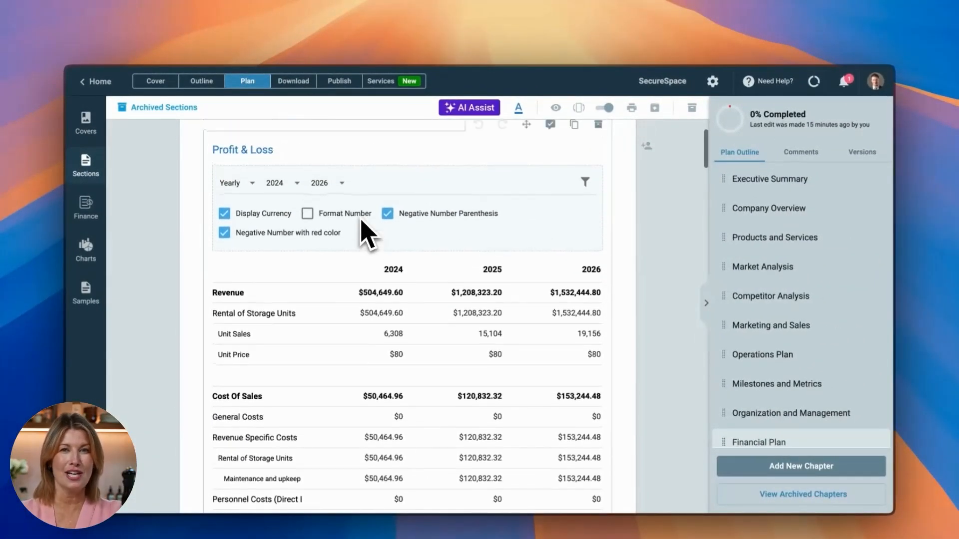
drag(354, 283, 750, 295)
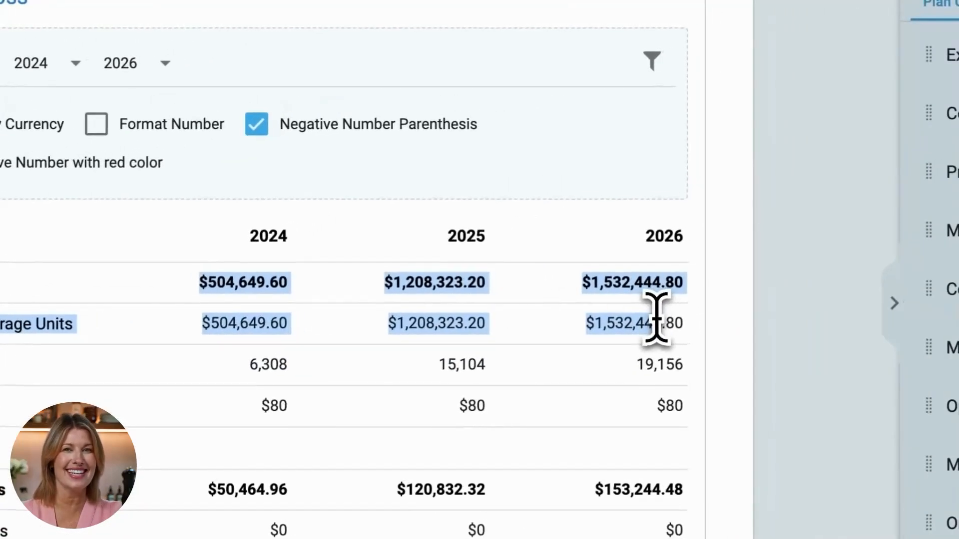
drag(656, 317, 691, 324)
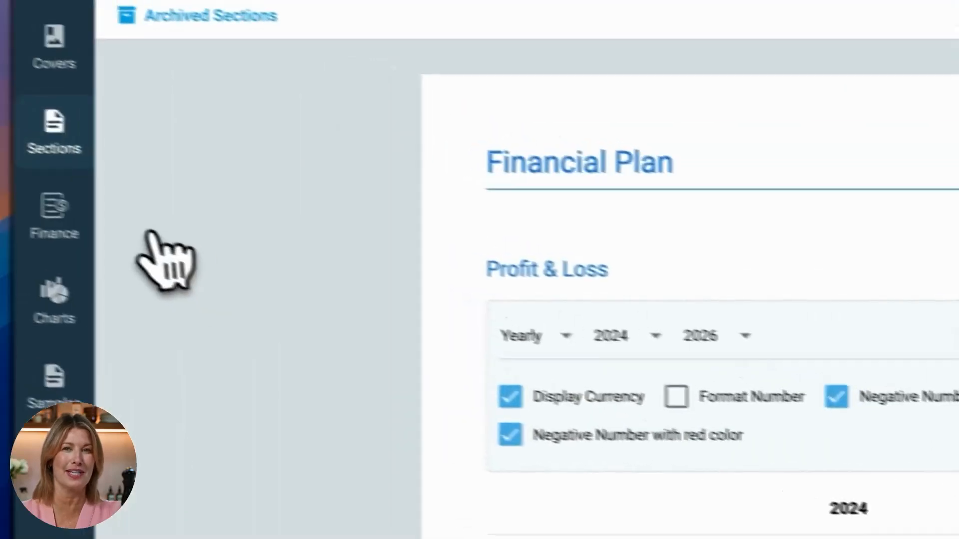
- Insert a Break Even finance chart above the Profit & Loss table in the Financial Plan chapter
click(71, 211)
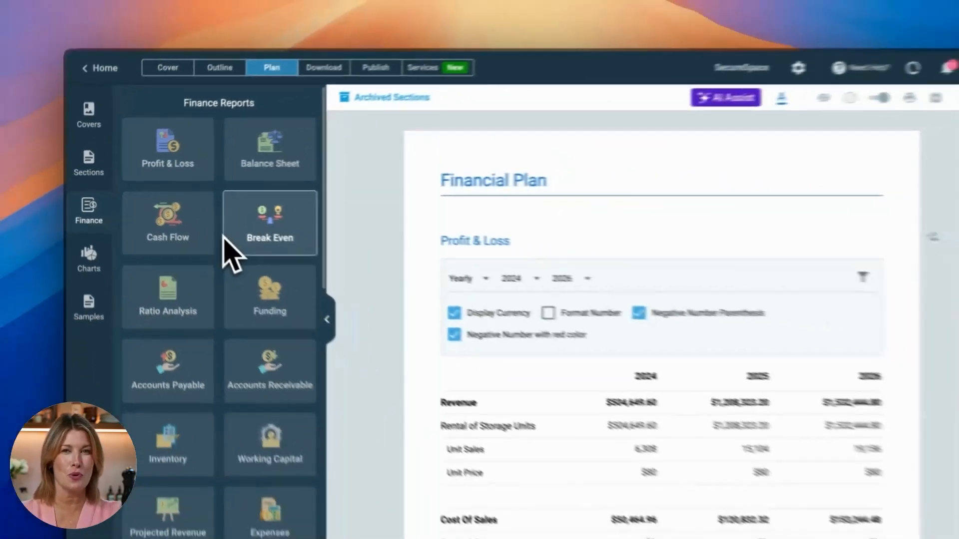
scroll(212, 247, down, 8)
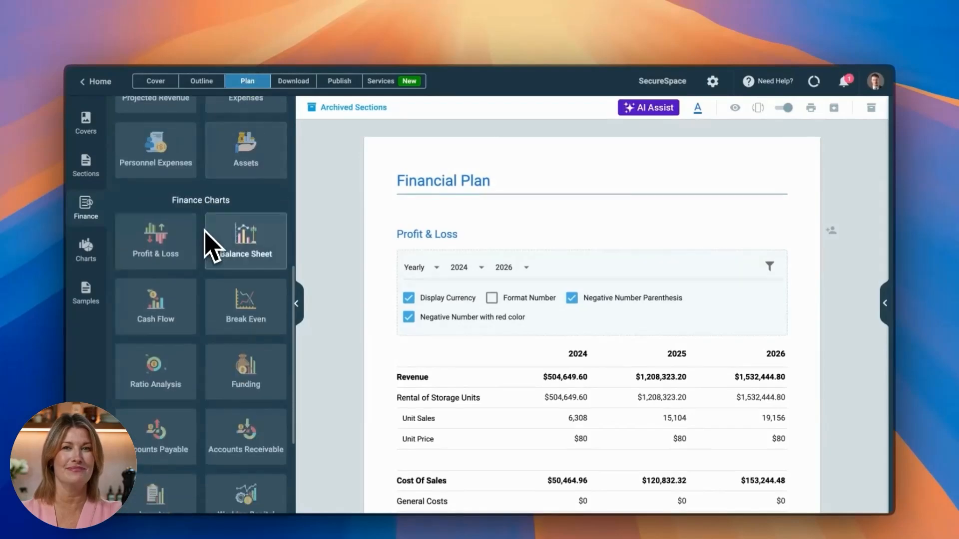
scroll(211, 245, up, 5)
scroll(212, 247, up, 3)
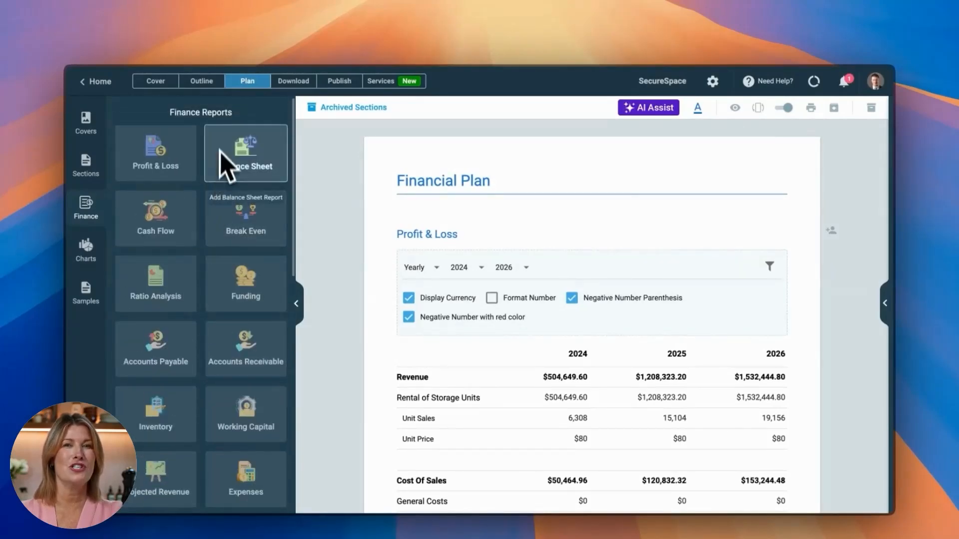
scroll(222, 247, down, 8)
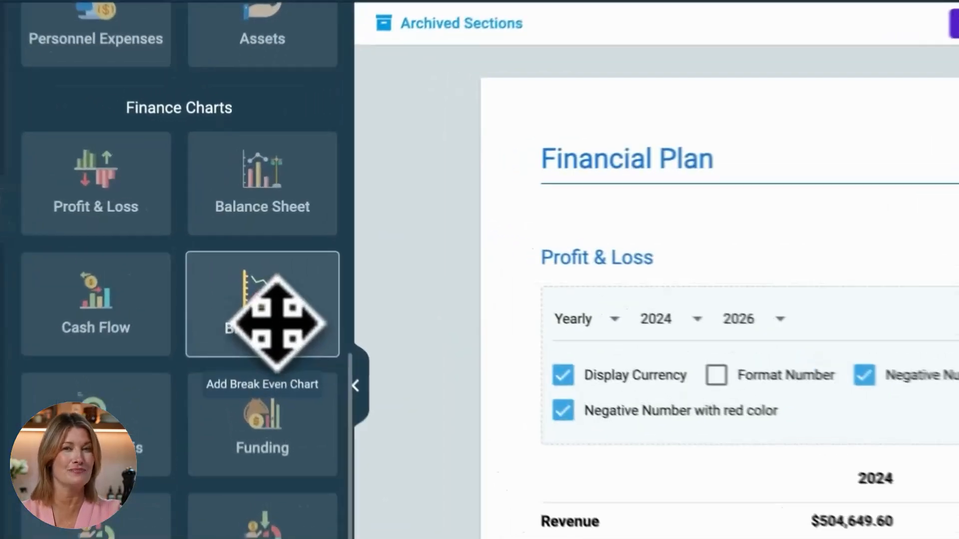
drag(254, 269, 448, 233)
drag(672, 264, 670, 271)
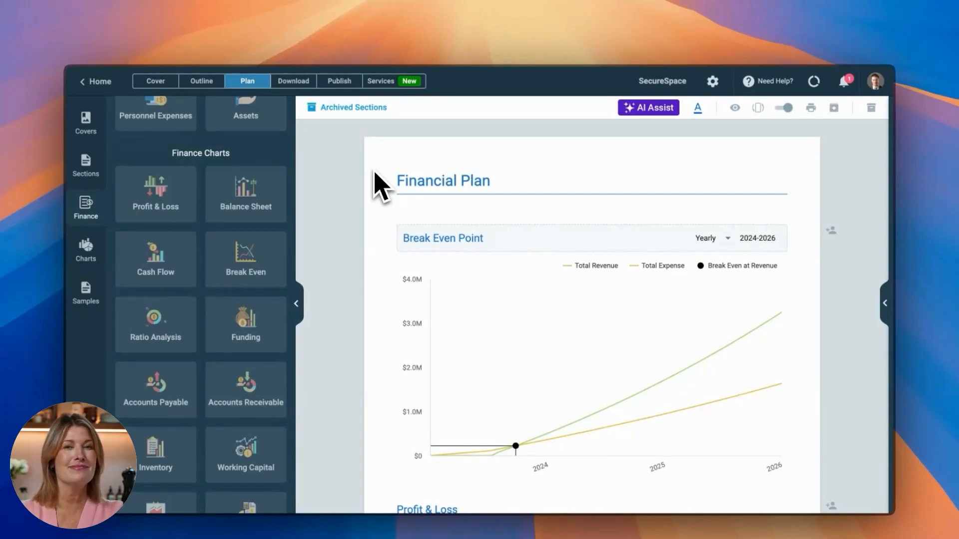
- Browse the cover designs for the business plan and look at the available cover colours without changing the current one
click(156, 81)
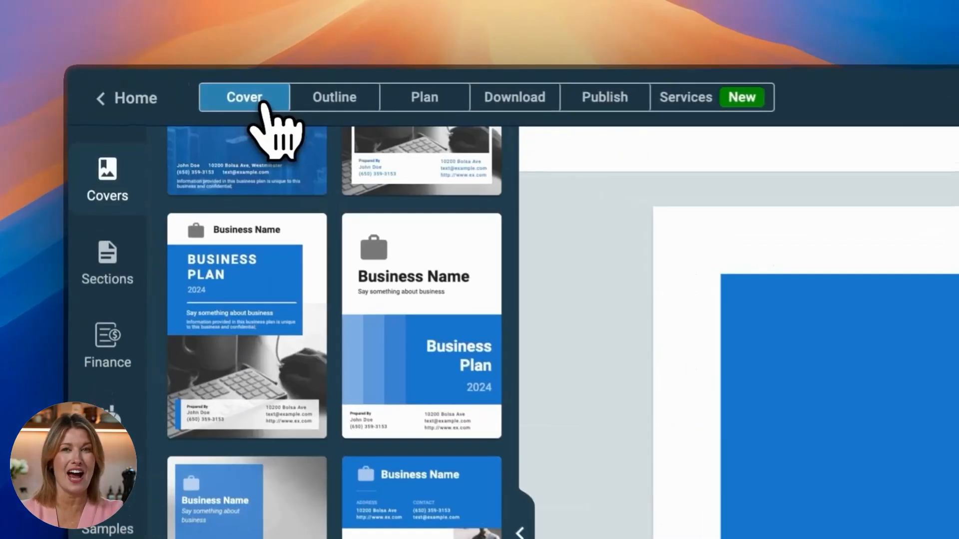
scroll(389, 461, up, 8)
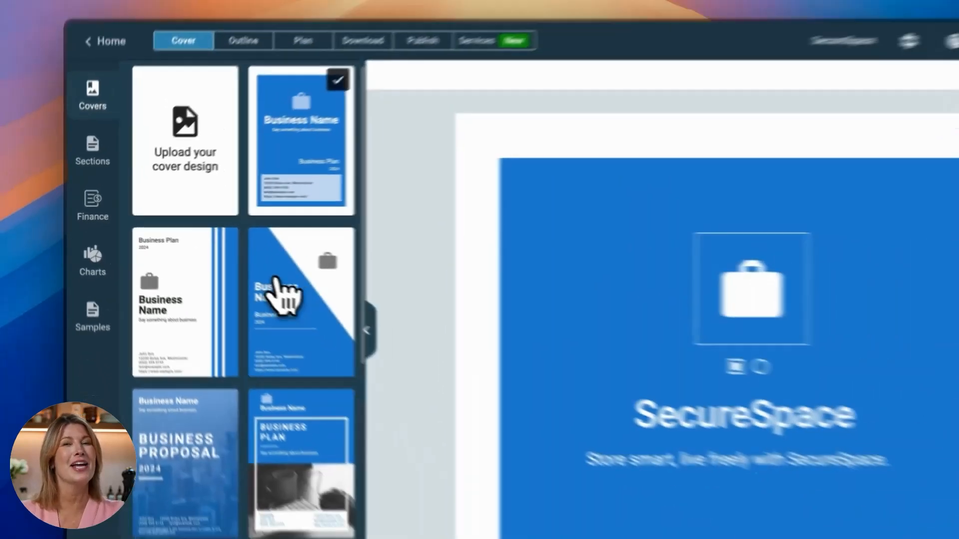
scroll(277, 287, down, 10)
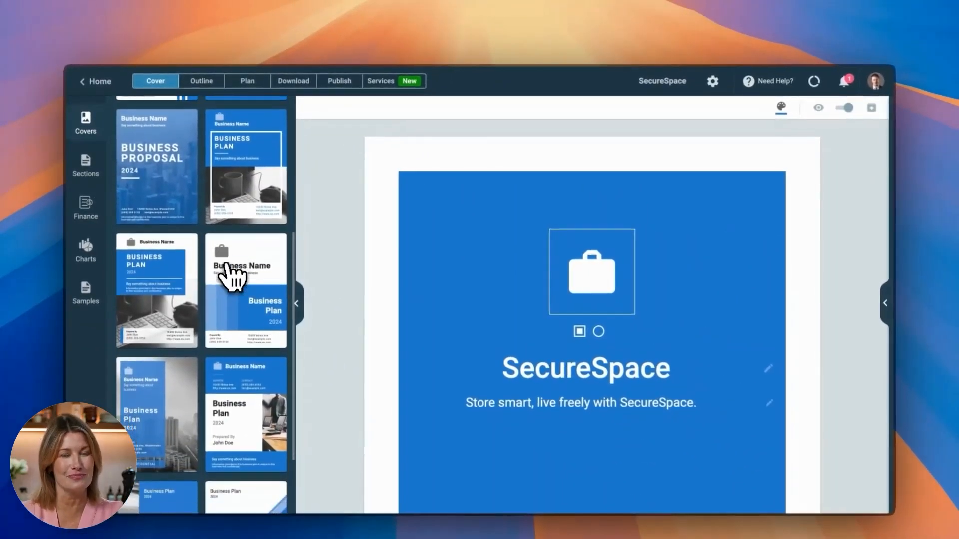
click(781, 108)
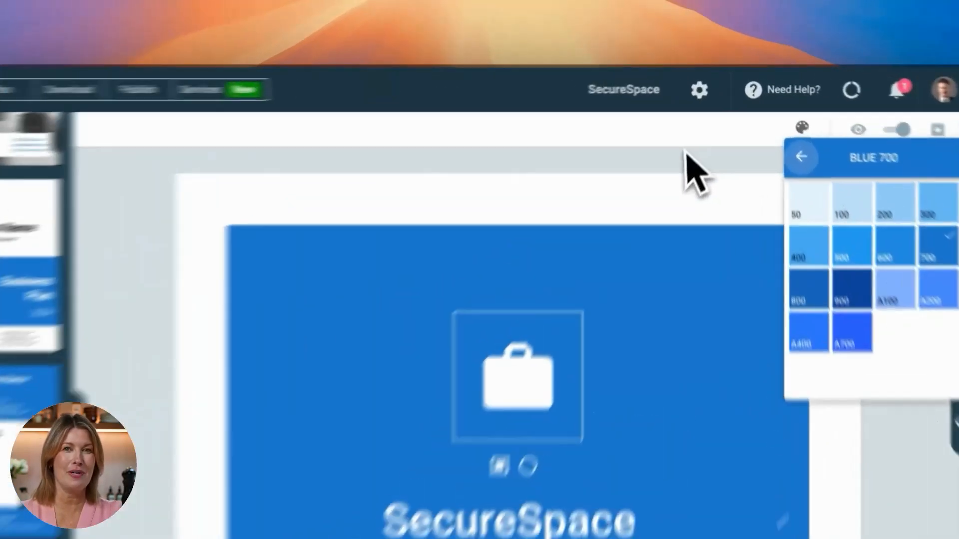
click(701, 121)
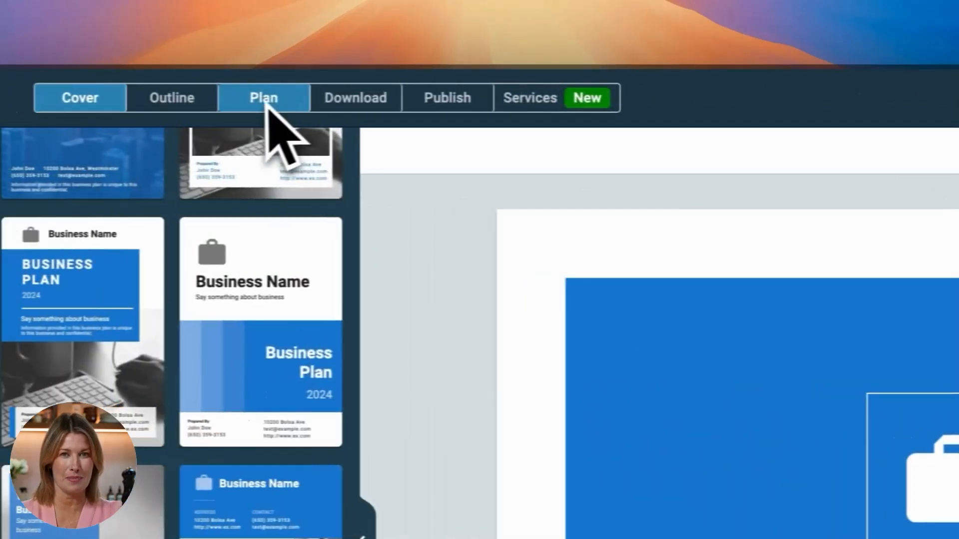
- View the plan's download page and open its publishing and link sharing options
click(350, 98)
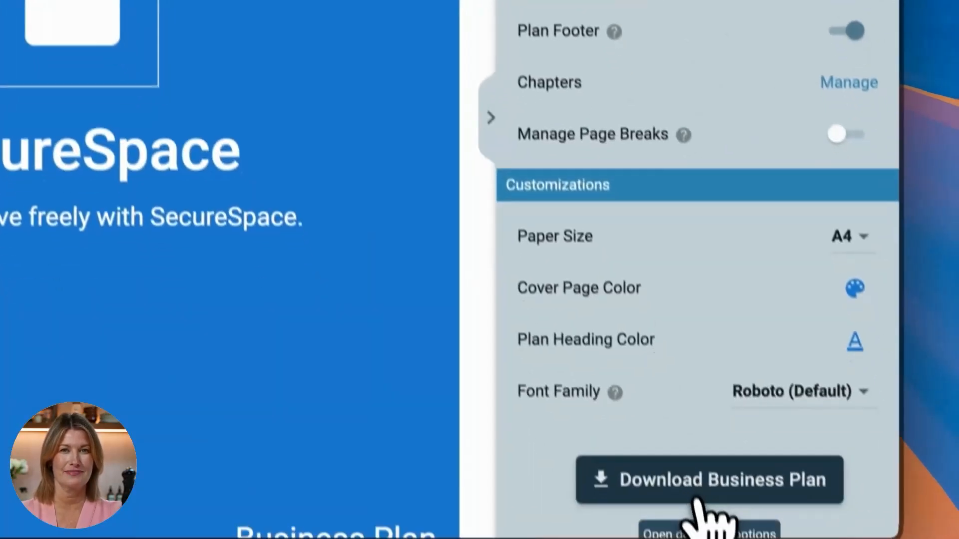
click(697, 501)
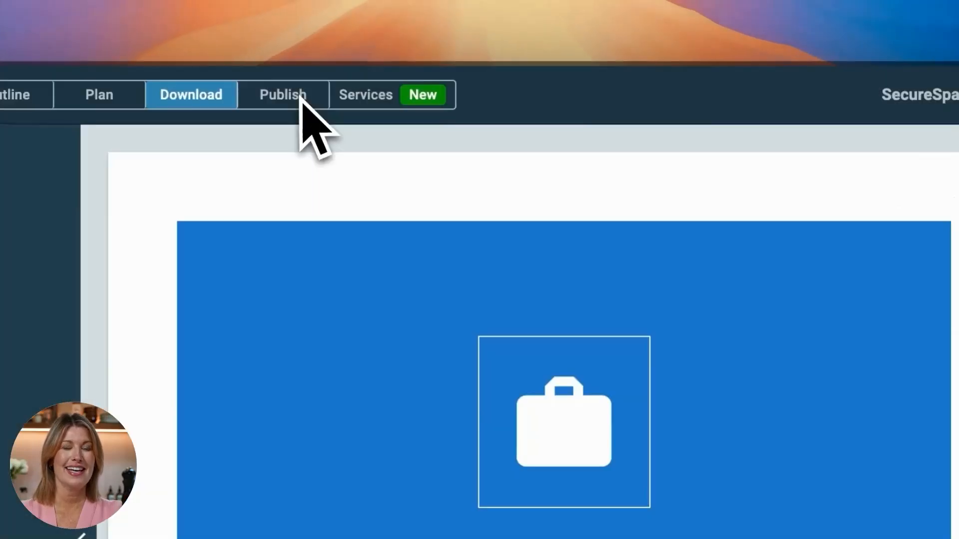
click(305, 103)
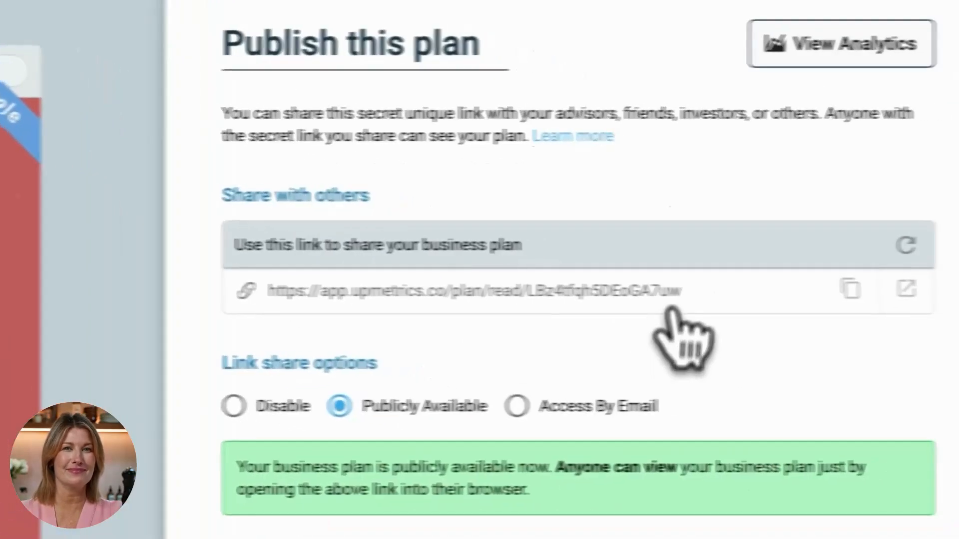